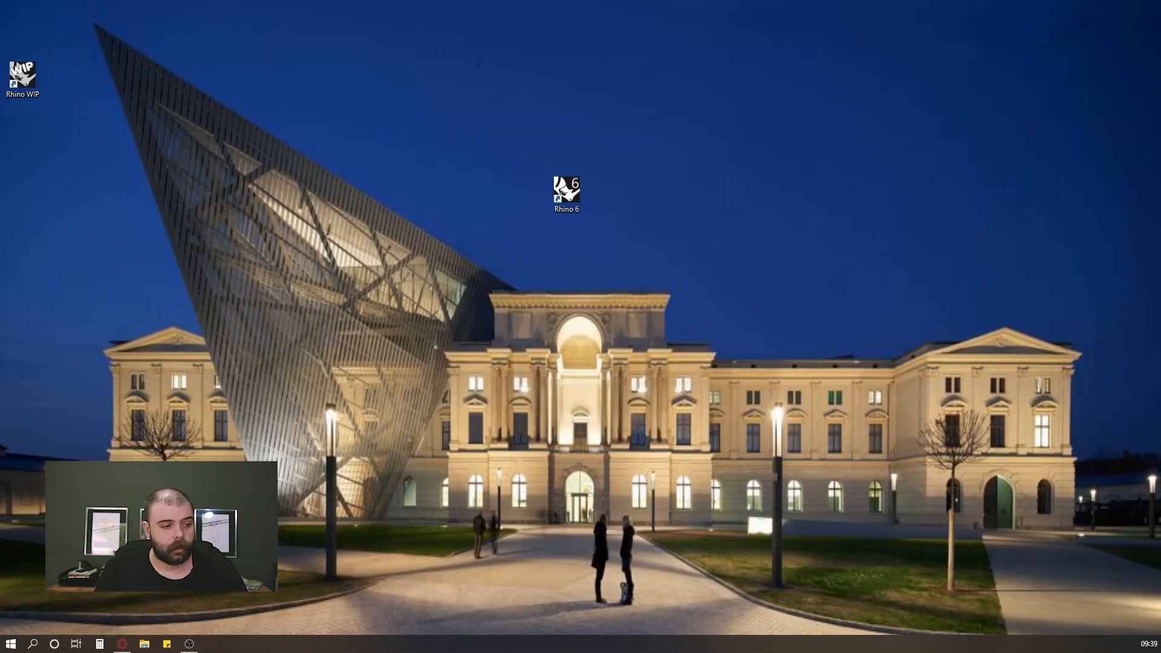
# Step: Bring the Rhino 6 window onto this screen and maximize it to fill the display
pyautogui.moveTo(1160, 115); pyautogui.dragTo(425, 63)
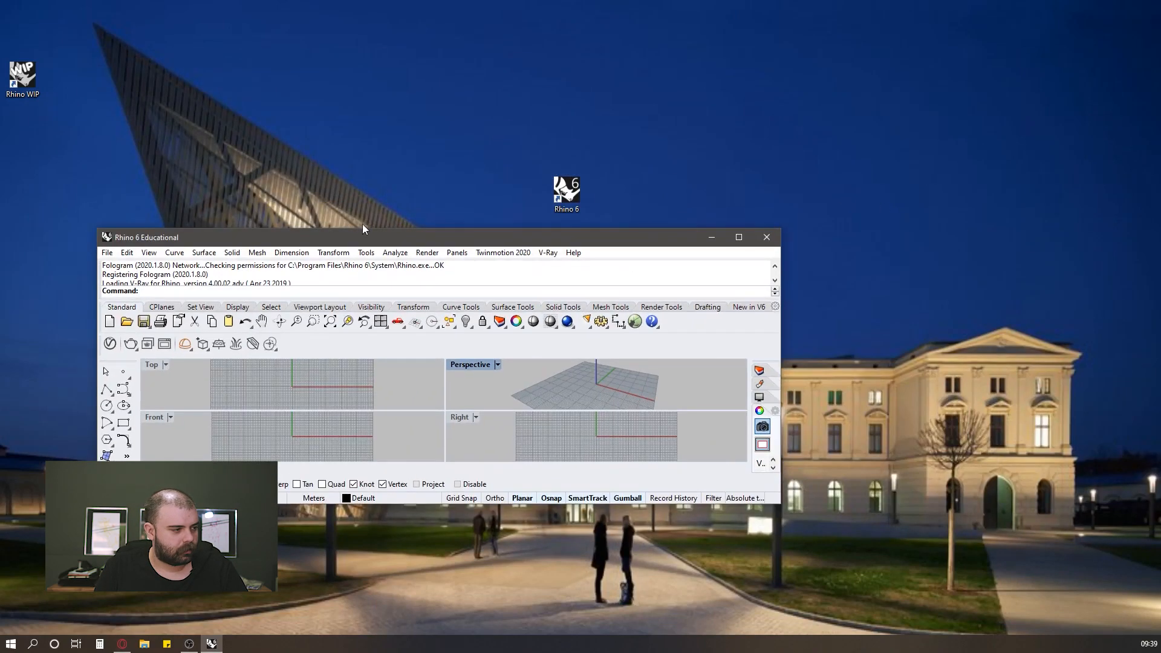
pyautogui.moveTo(404, 242); pyautogui.dragTo(451, 1)
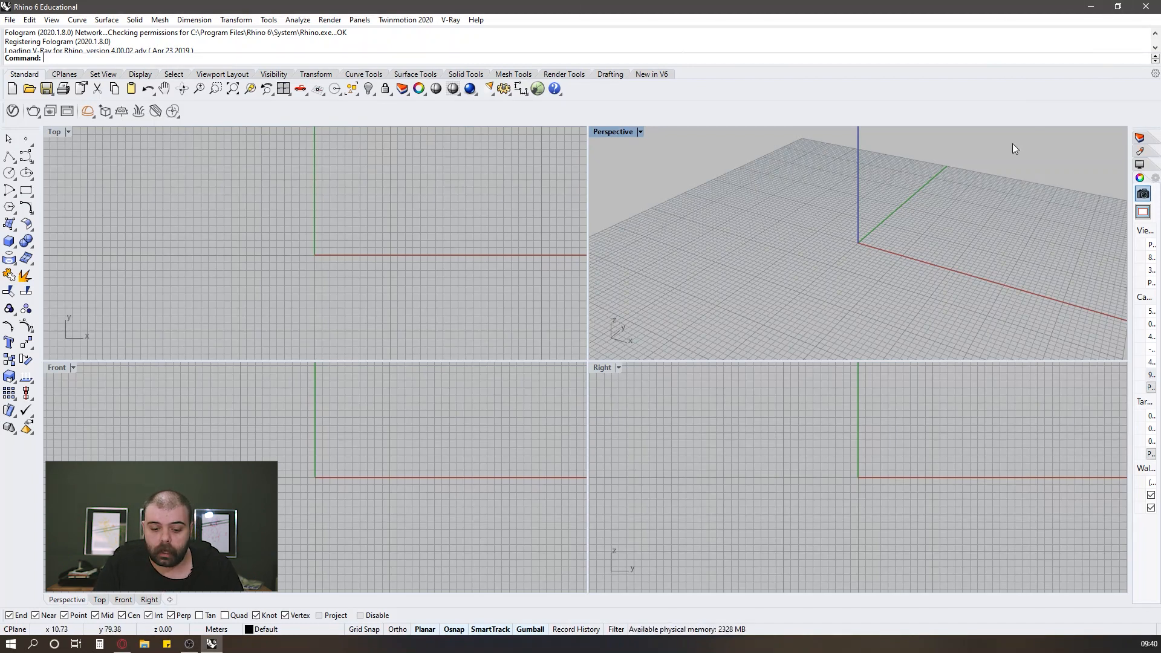
# Step: Draw a closed, irregular five-sided polyline near the origin in the Top viewport
pyautogui.write('Polyline')
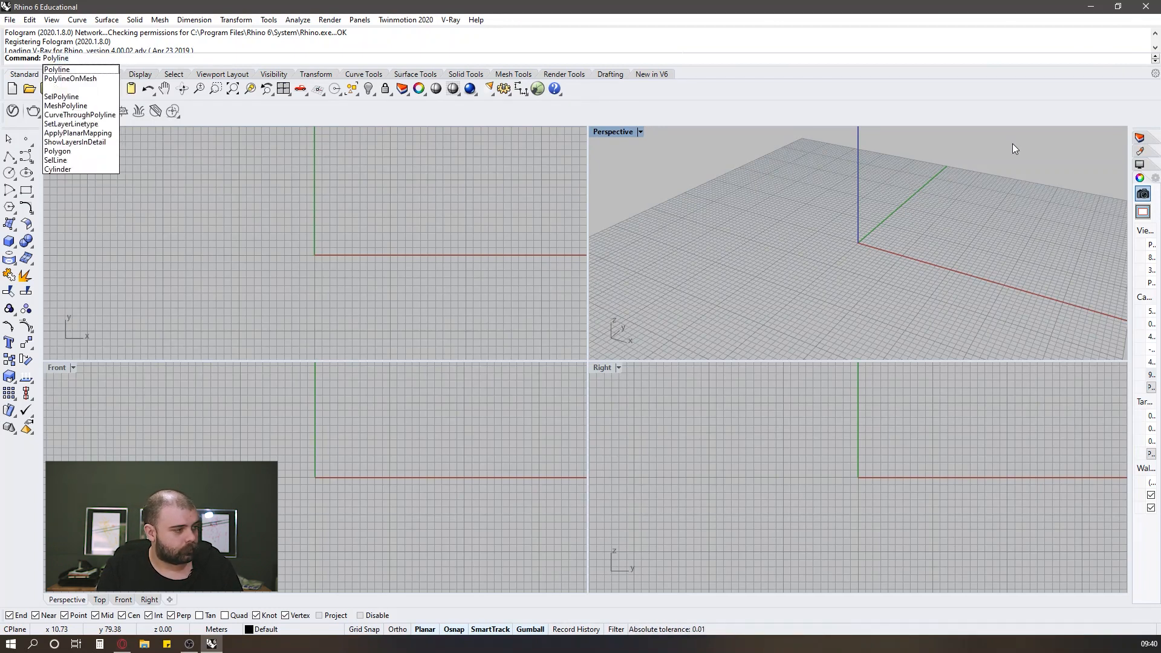
pyautogui.click(59, 70)
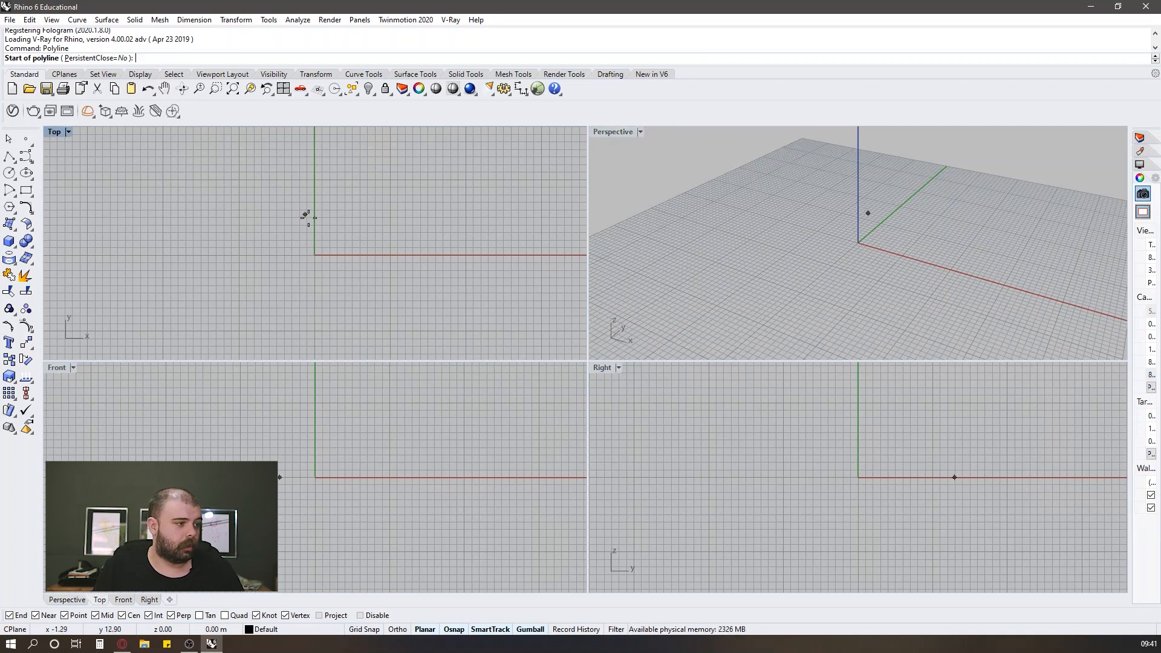
pyautogui.click(328, 241)
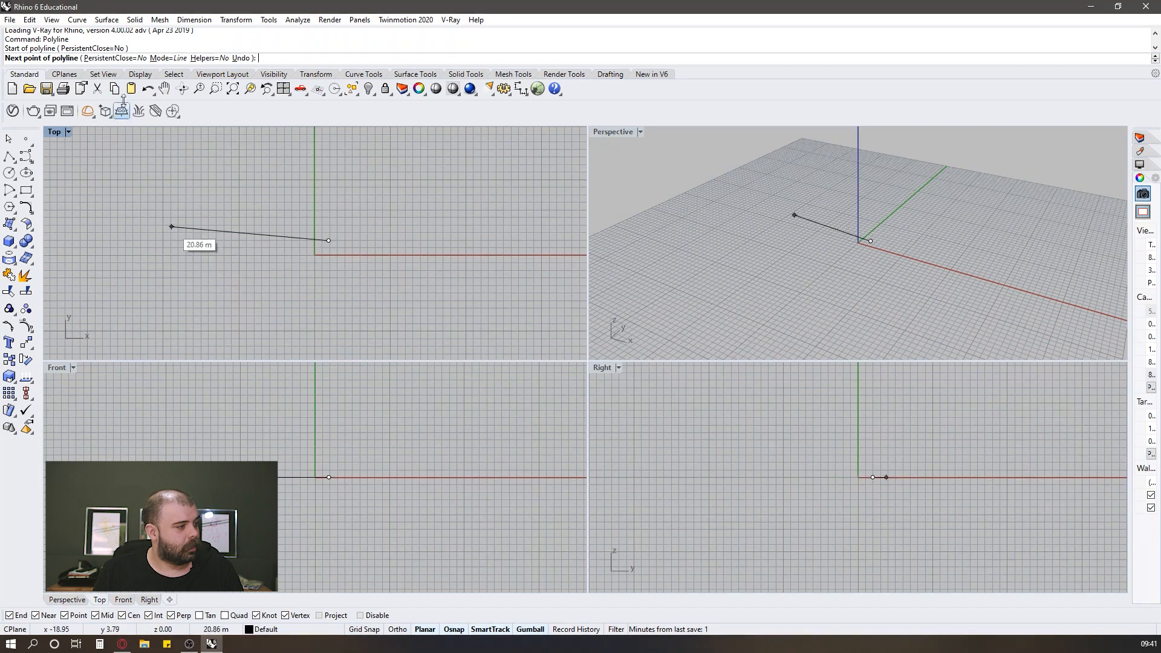
pyautogui.scroll(-4, 145, 223)
pyautogui.click(401, 248)
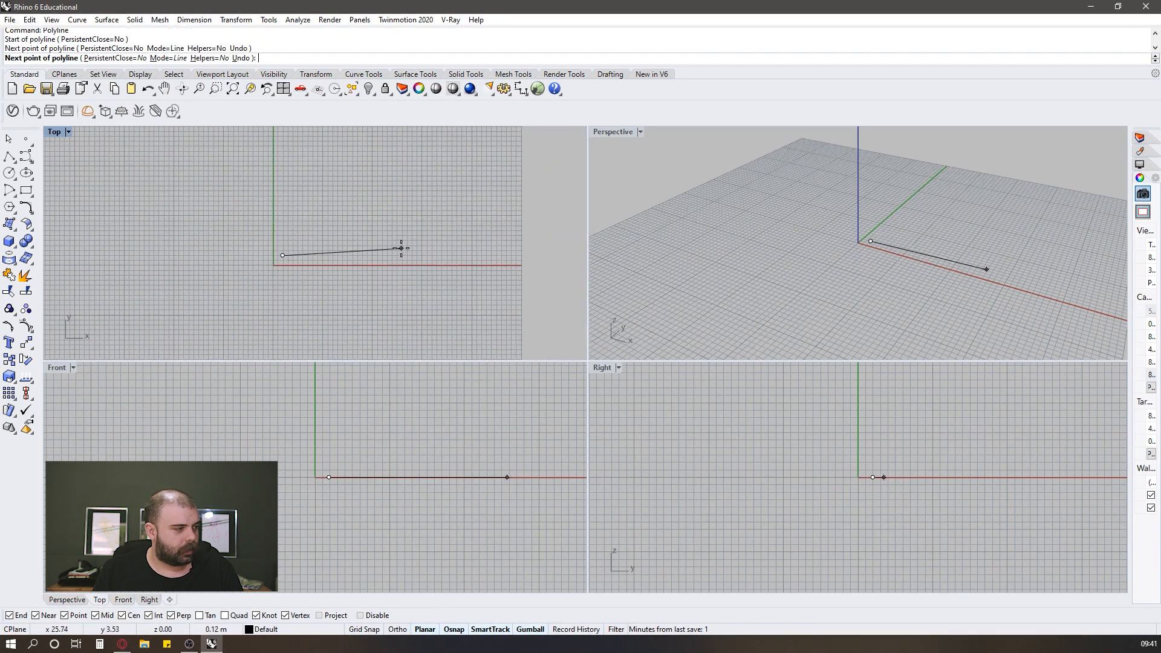
pyautogui.click(481, 193)
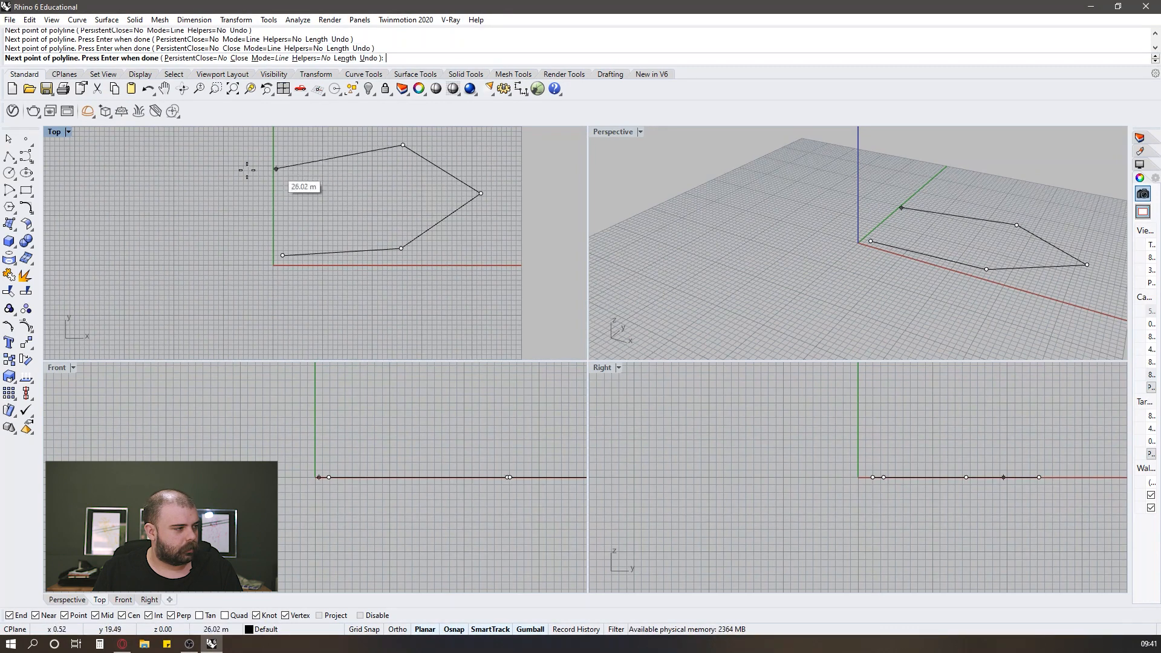
pyautogui.click(221, 167)
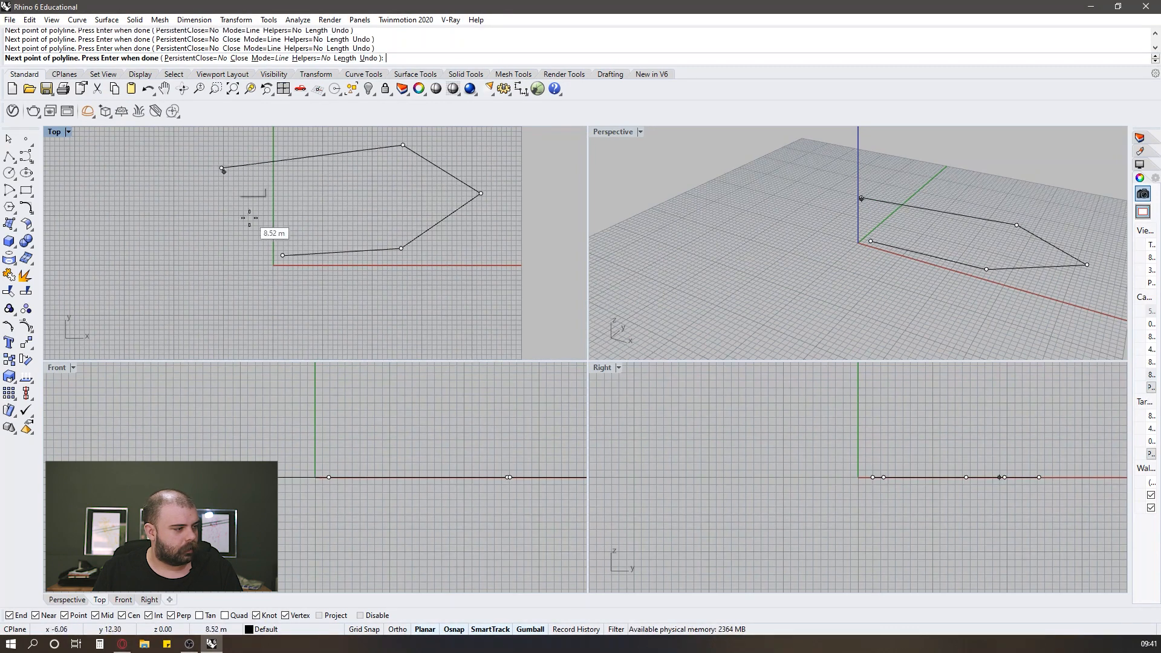
pyautogui.click(284, 257)
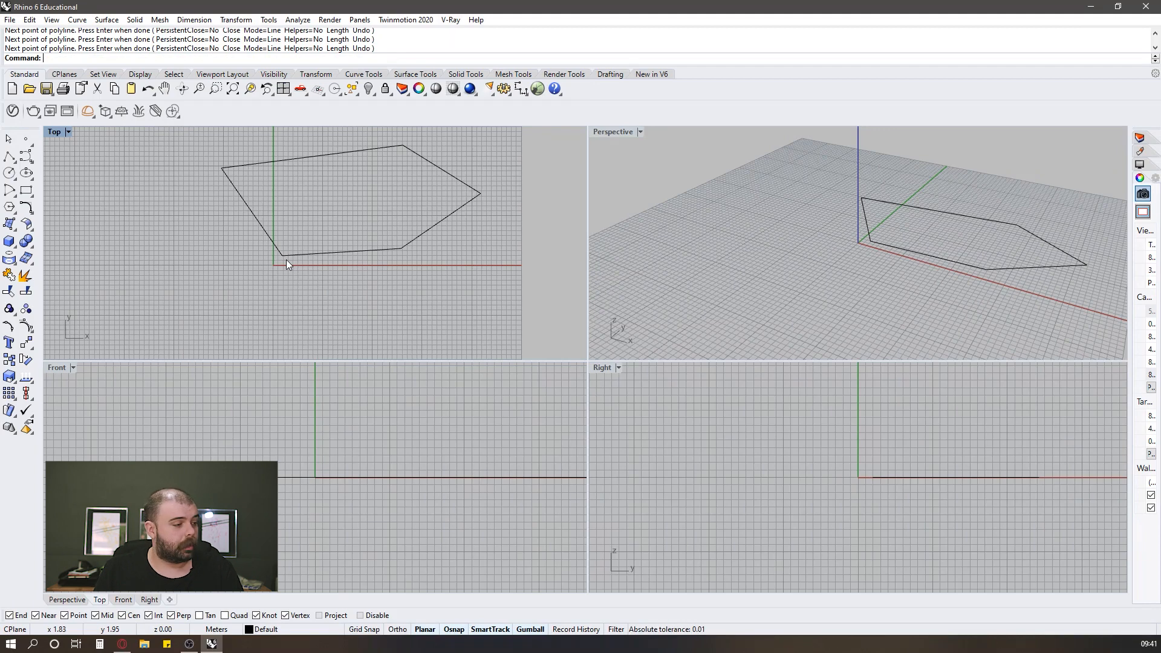
# Step: Move the five-sided polyline in the positive X direction beyond the grid's edge, using its leftmost vertex as base point, and deselect it
pyautogui.click(303, 259)
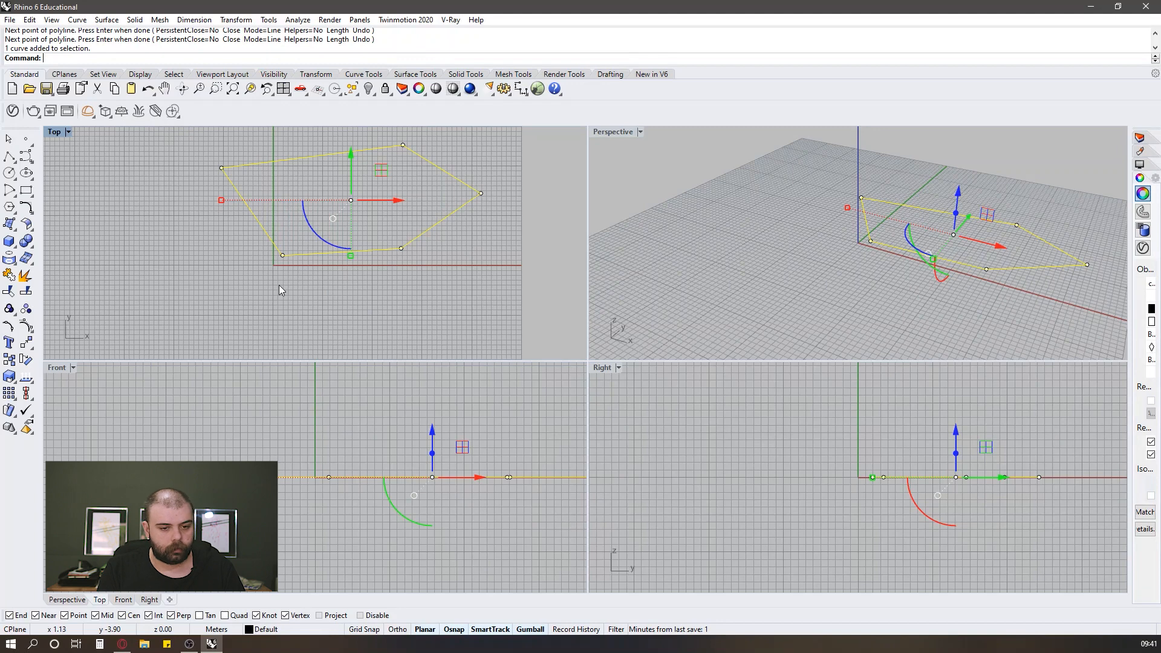
pyautogui.write('move')
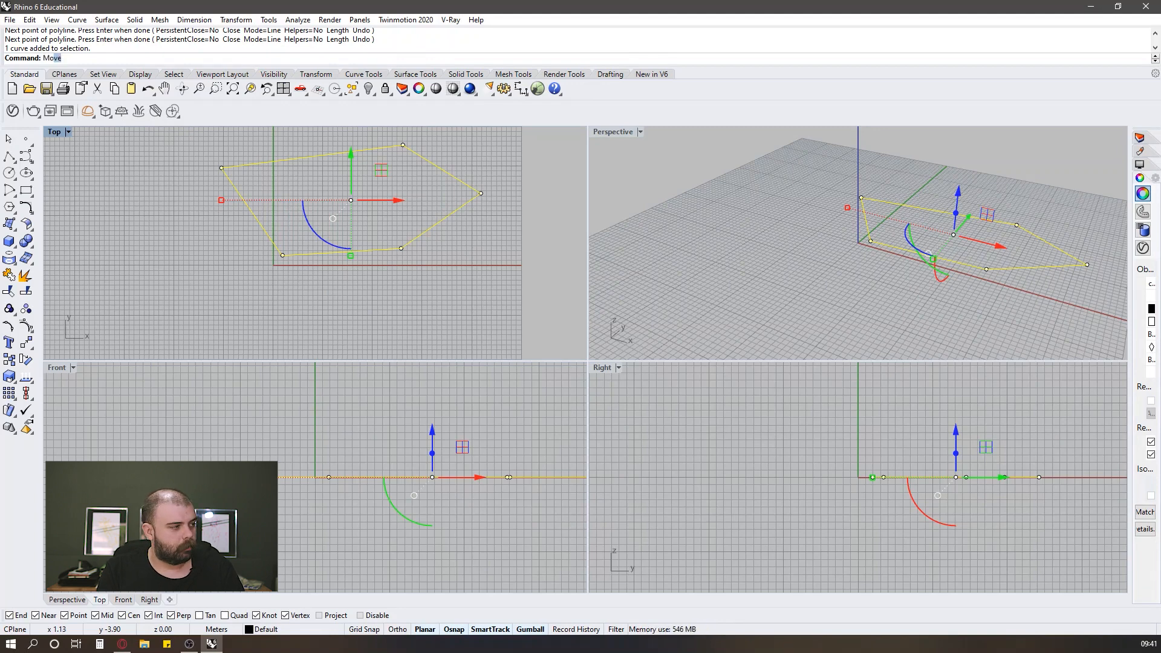
pyautogui.press('Return')
pyautogui.scroll(-3, 226, 248)
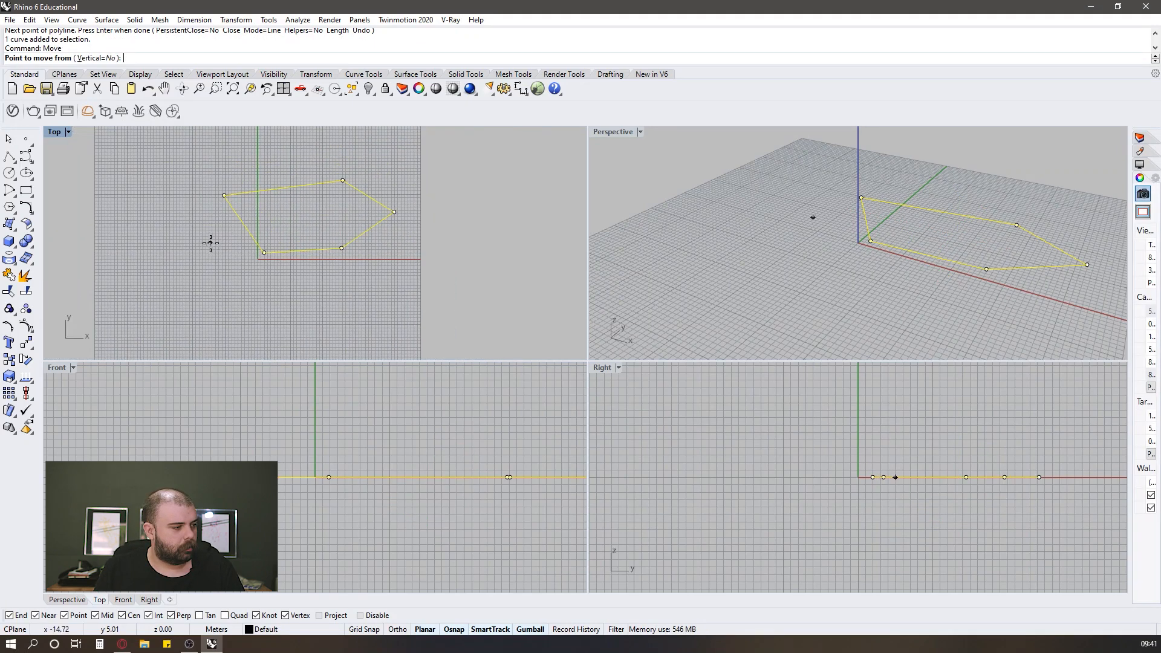
pyautogui.click(222, 196)
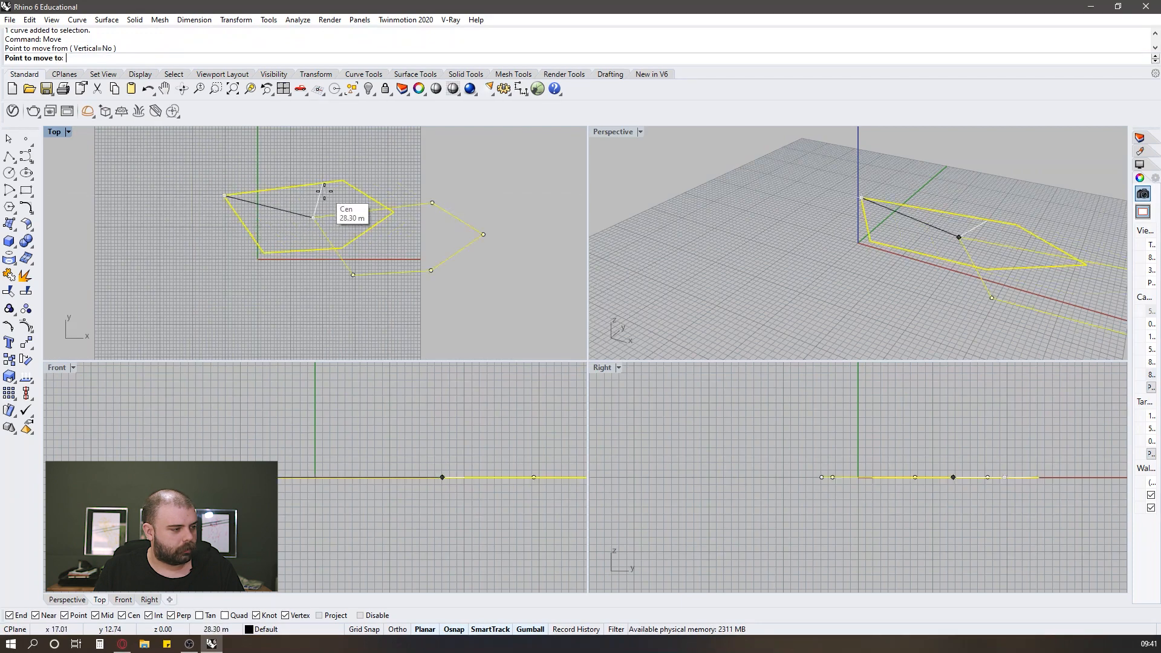
pyautogui.click(416, 196)
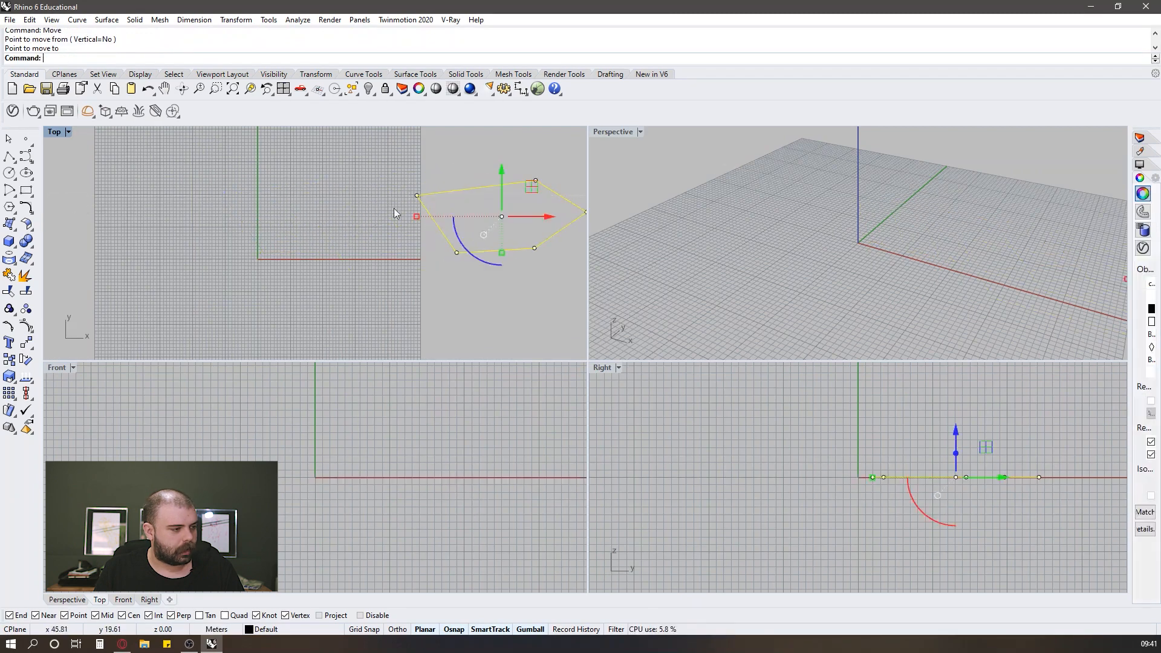
pyautogui.scroll(-2, 394, 208)
pyautogui.scroll(2, 351, 197)
pyautogui.press('Escape')
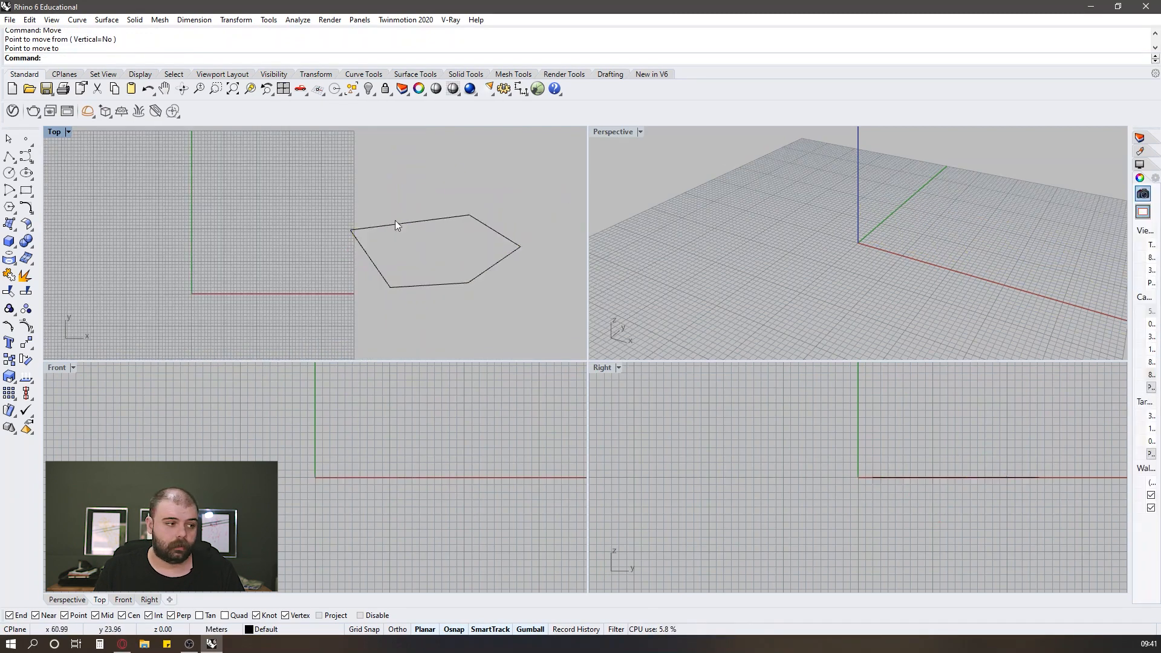
# Step: Undo both the move and the creation of the polyline
pyautogui.hotkey('ctrl', 'z')
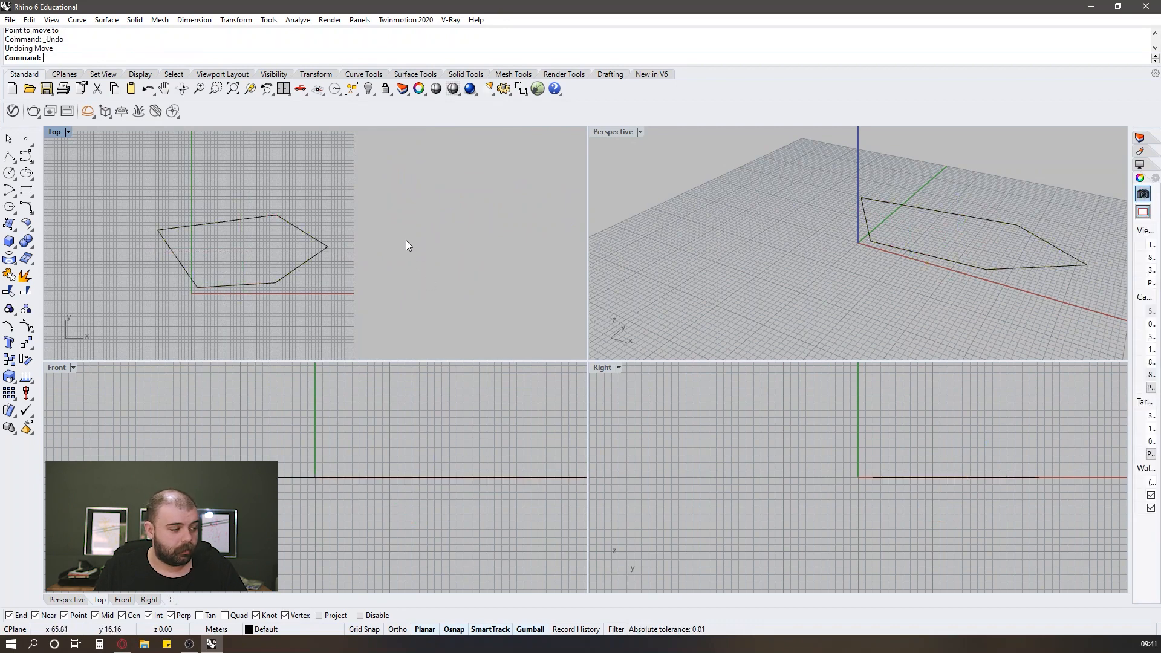
pyautogui.hotkey('ctrl', 'z')
pyautogui.scroll(-2, 337, 189)
pyautogui.scroll(3, 298, 222)
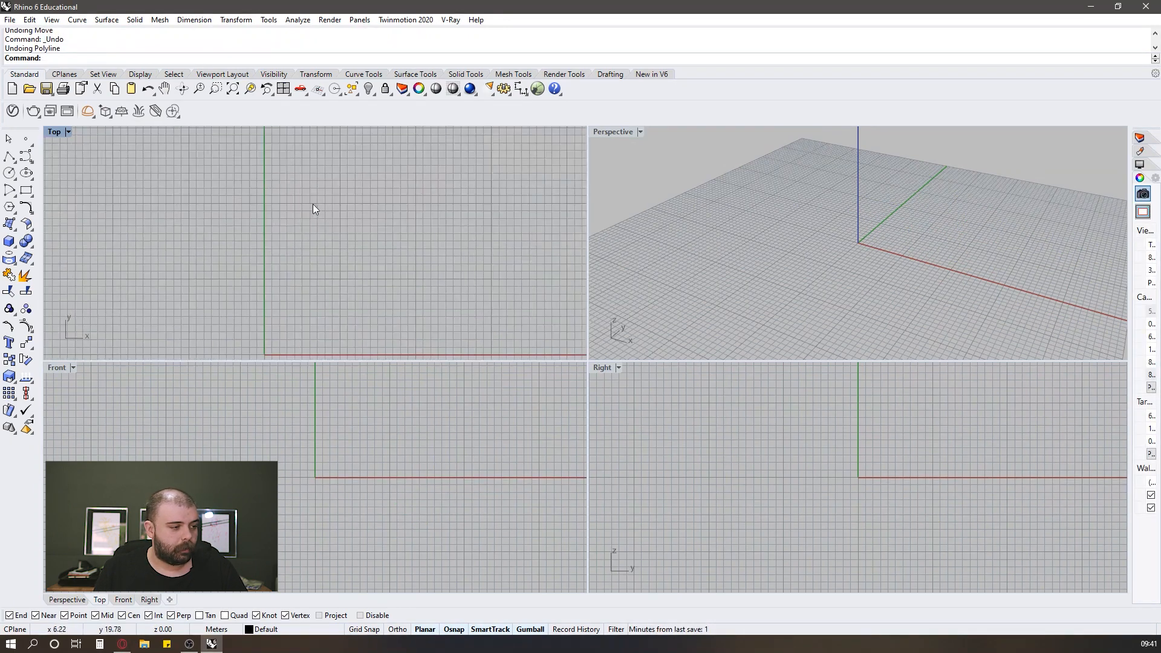
pyautogui.scroll(-2, 363, 251)
pyautogui.scroll(1, 378, 230)
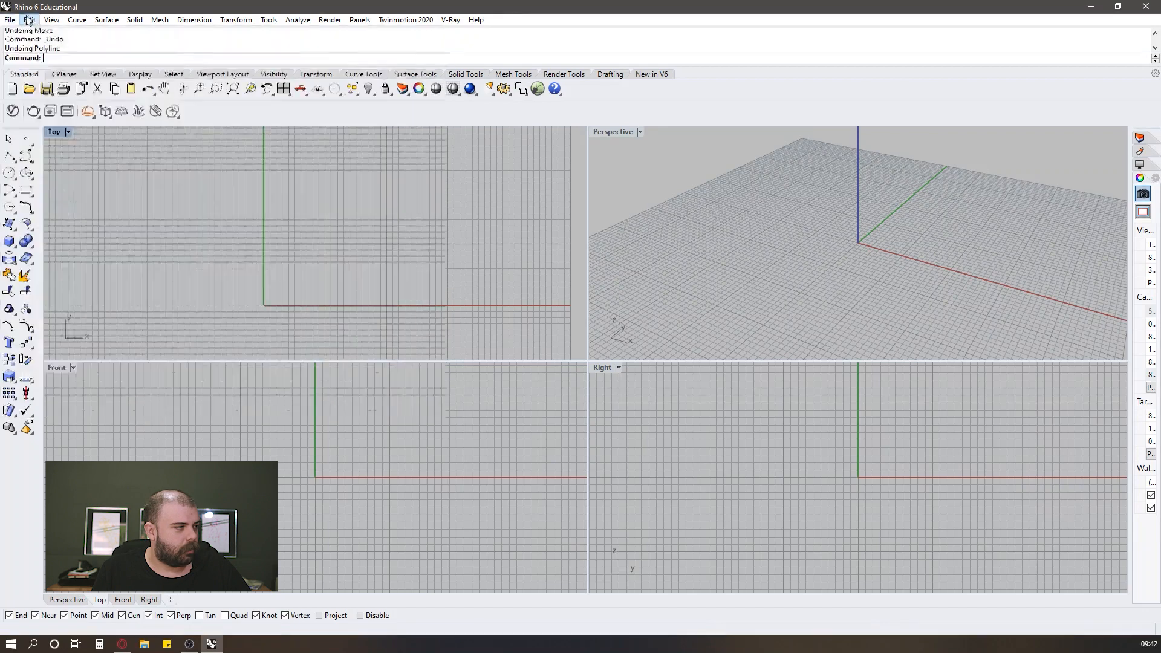
pyautogui.click(52, 19)
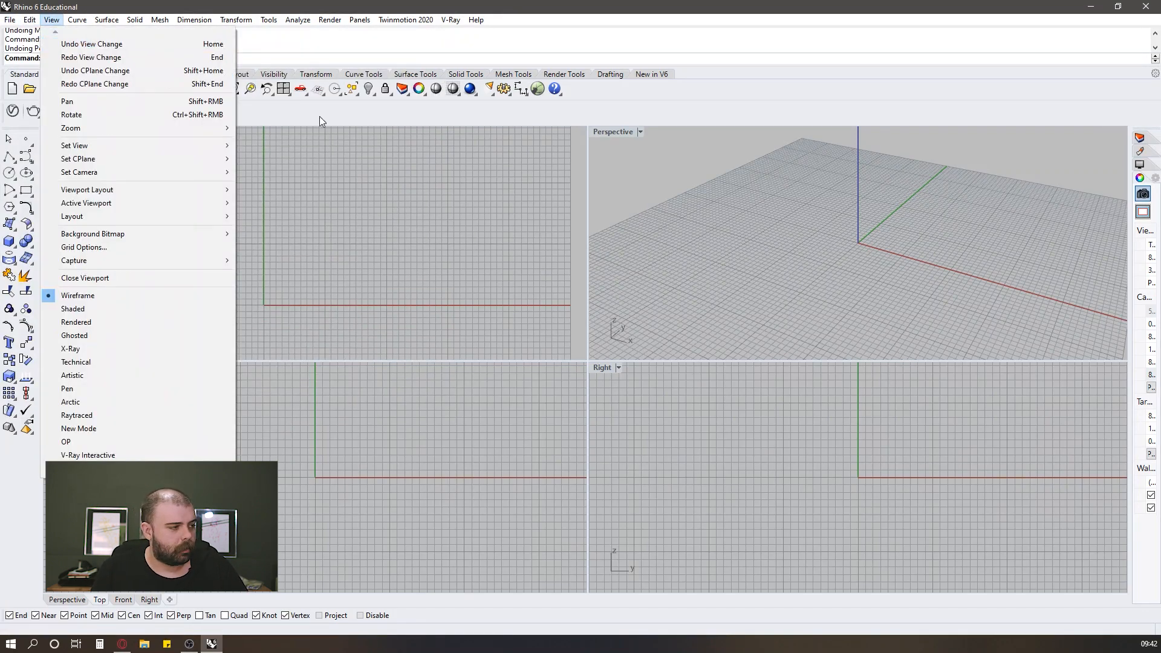
pyautogui.click(416, 242)
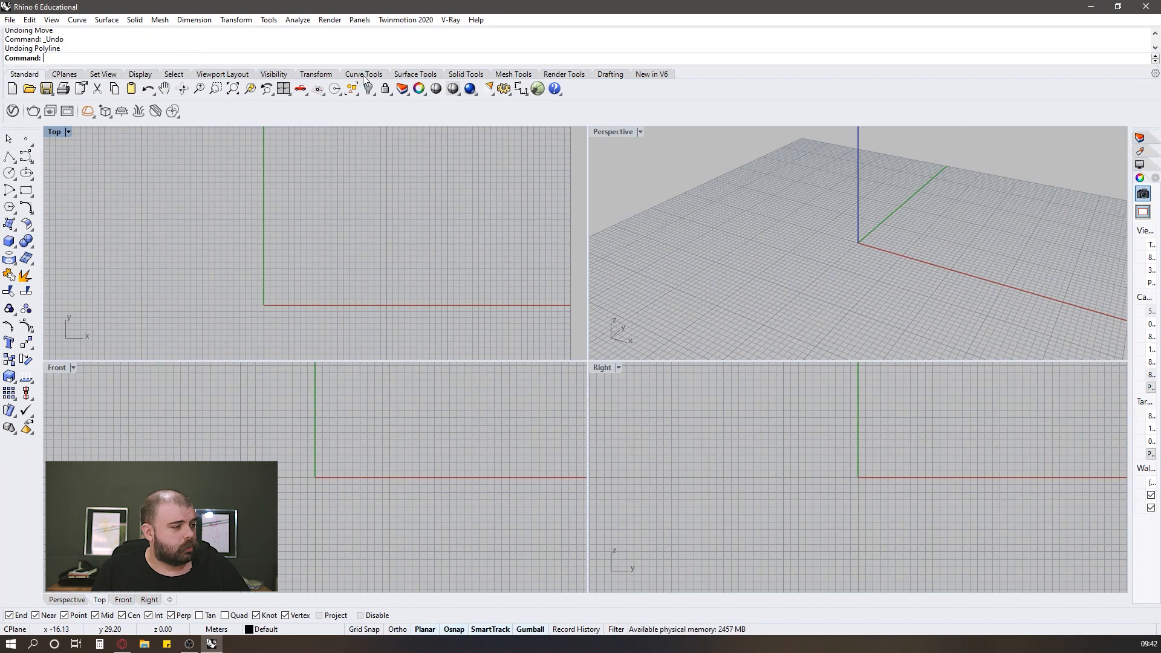
pyautogui.click(103, 73)
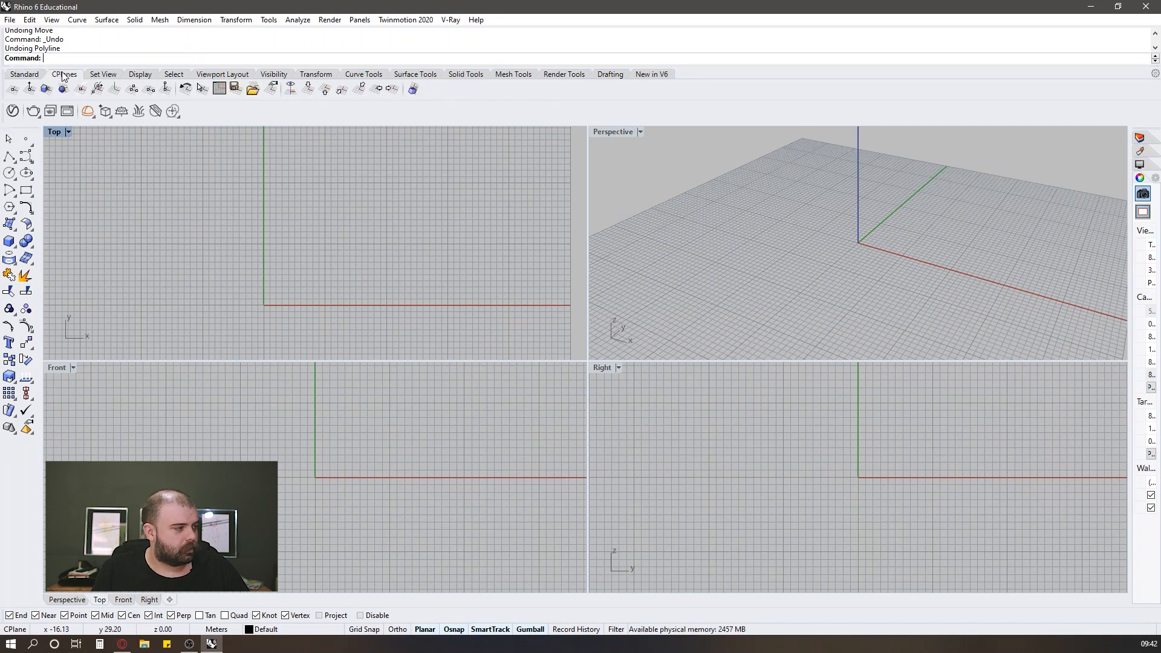
pyautogui.click(139, 75)
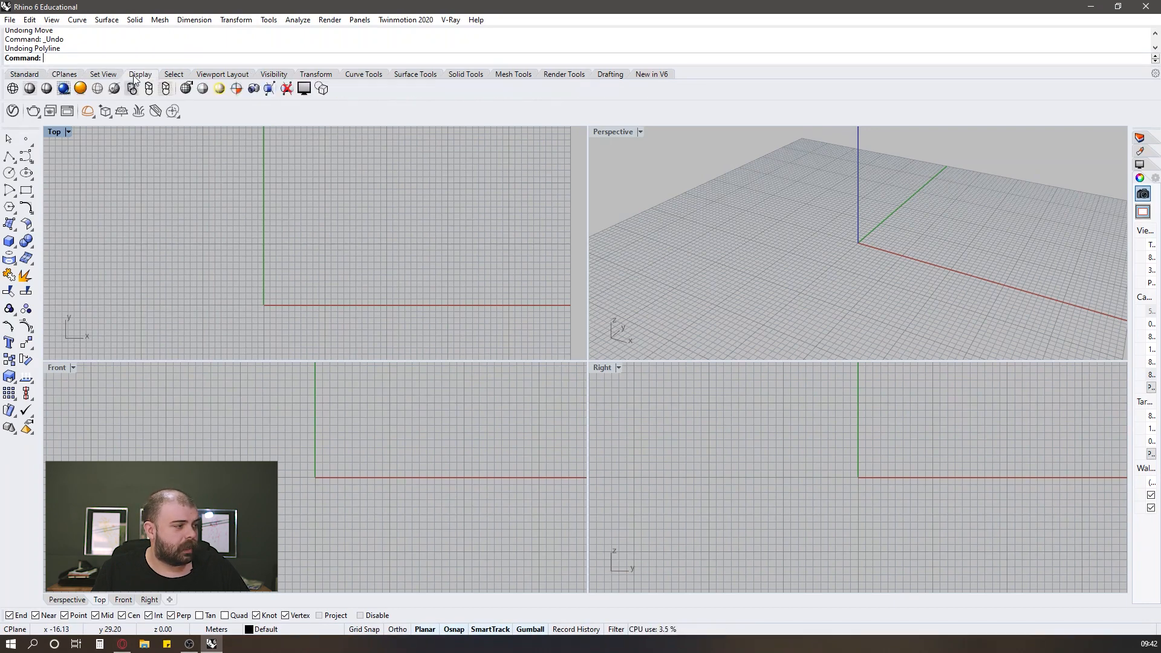
pyautogui.click(24, 75)
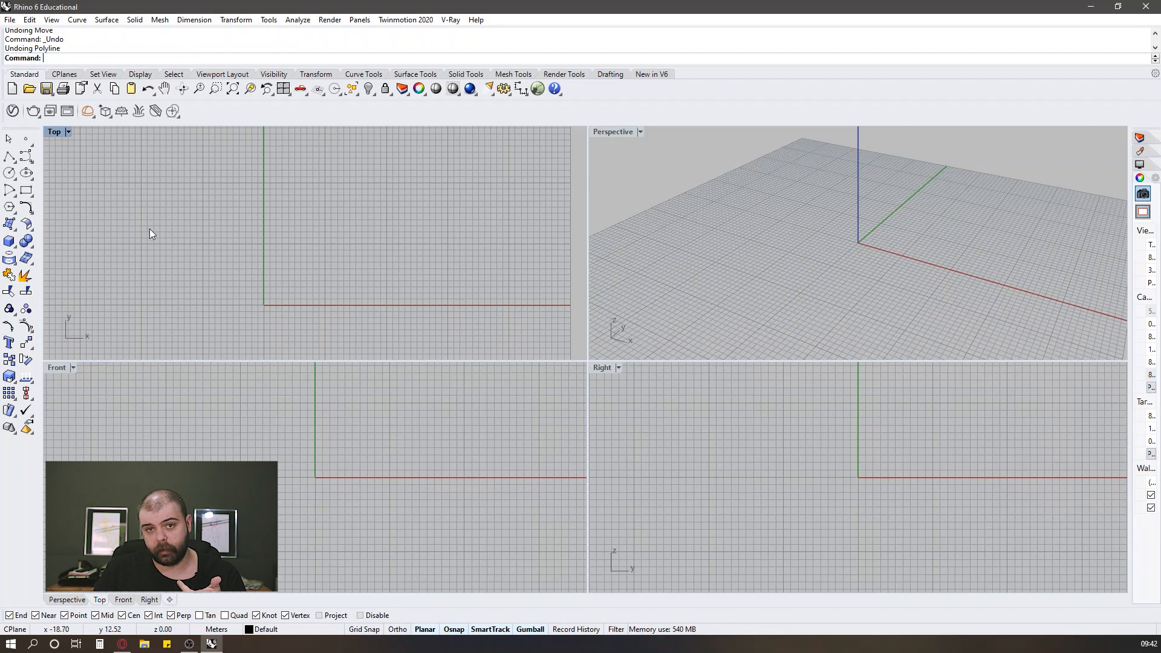
# Step: Create a corner-to-corner solid box about 9 m high near the origin in the Perspective viewport
pyautogui.click(16, 247)
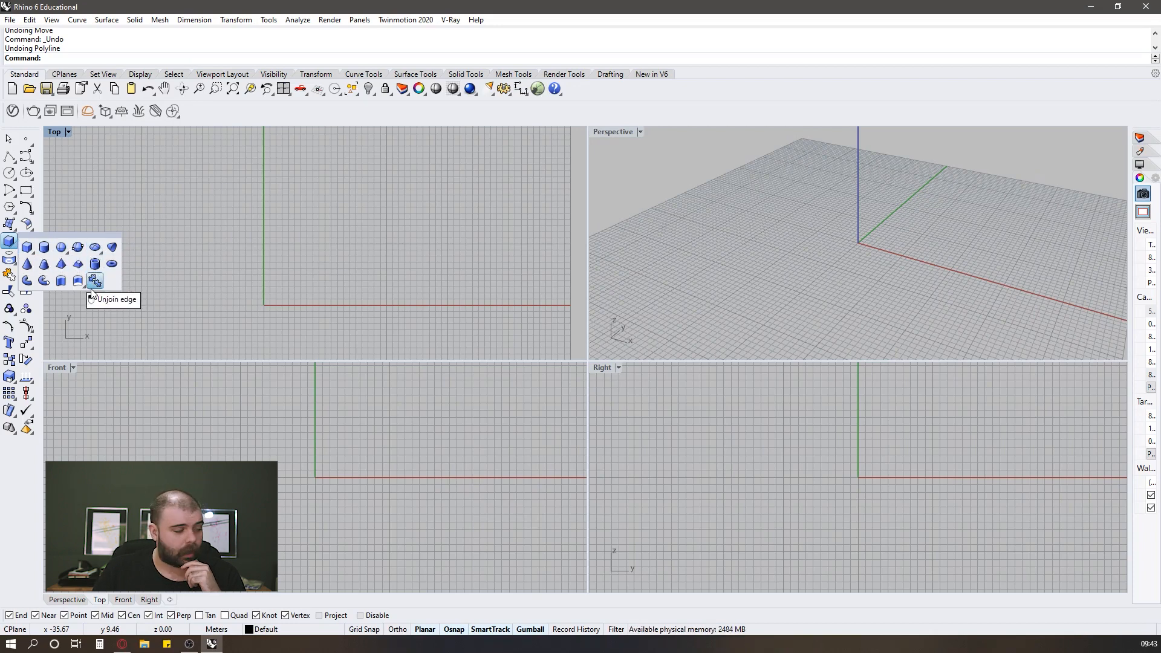
pyautogui.click(26, 247)
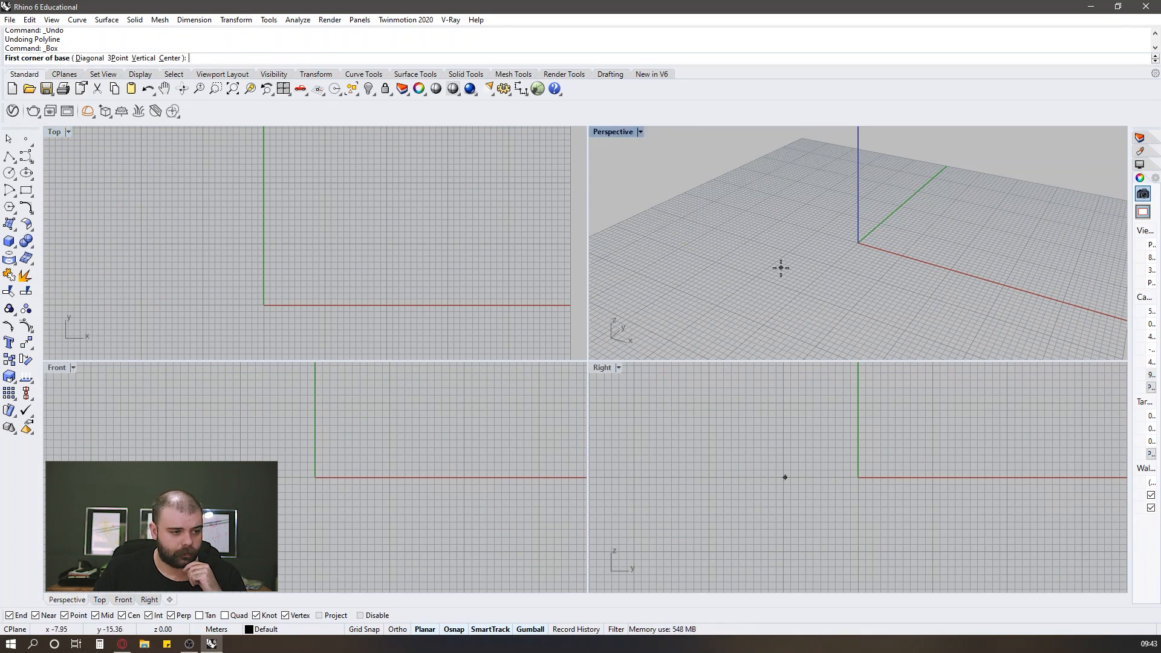
pyautogui.moveTo(780, 266)
pyautogui.mouseDown(button='right')
pyautogui.moveTo(816, 241)
pyautogui.moveTo(1008, 216)
pyautogui.moveTo(774, 264)
pyautogui.mouseUp(button='right')
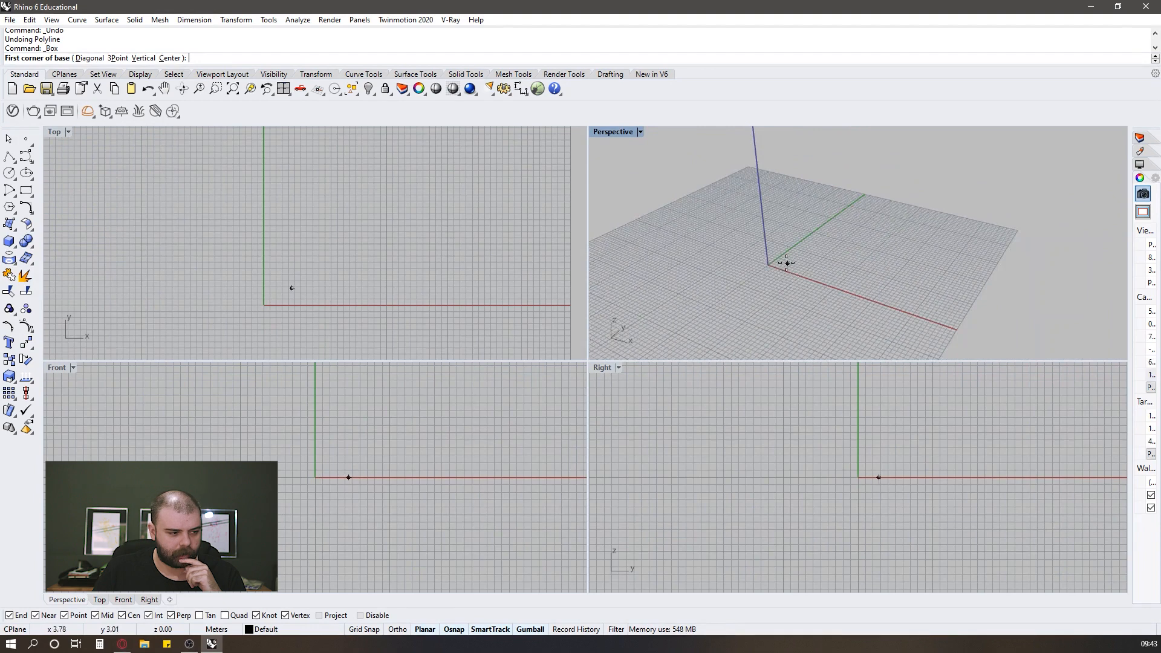
pyautogui.click(786, 262)
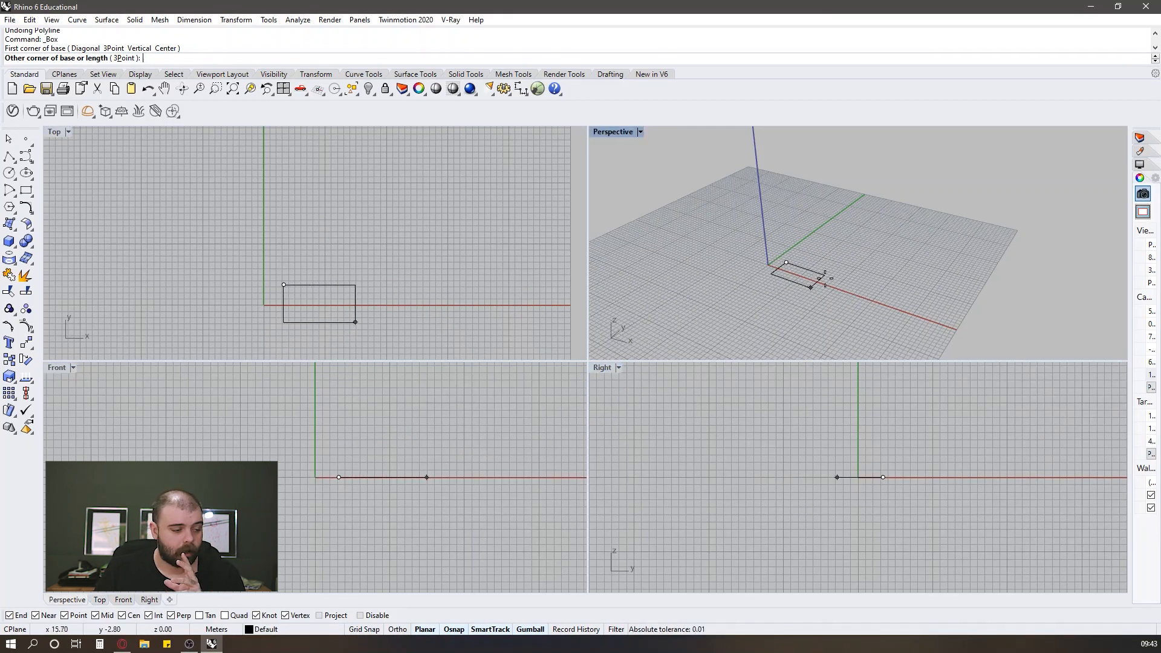
pyautogui.click(899, 259)
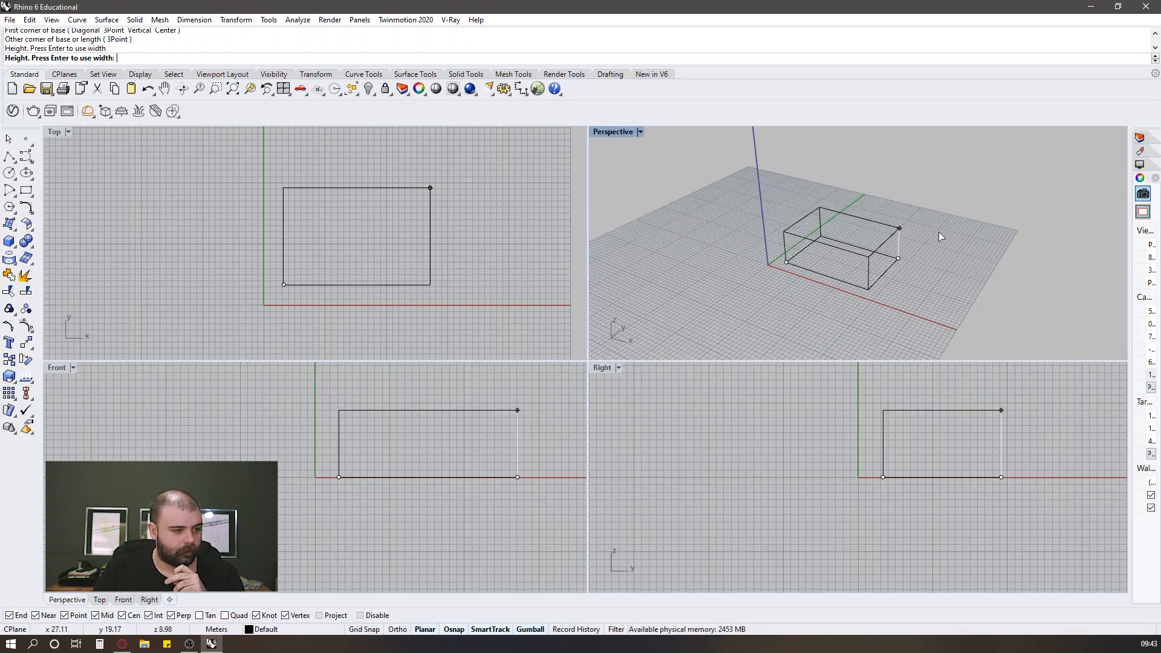
pyautogui.click(913, 320)
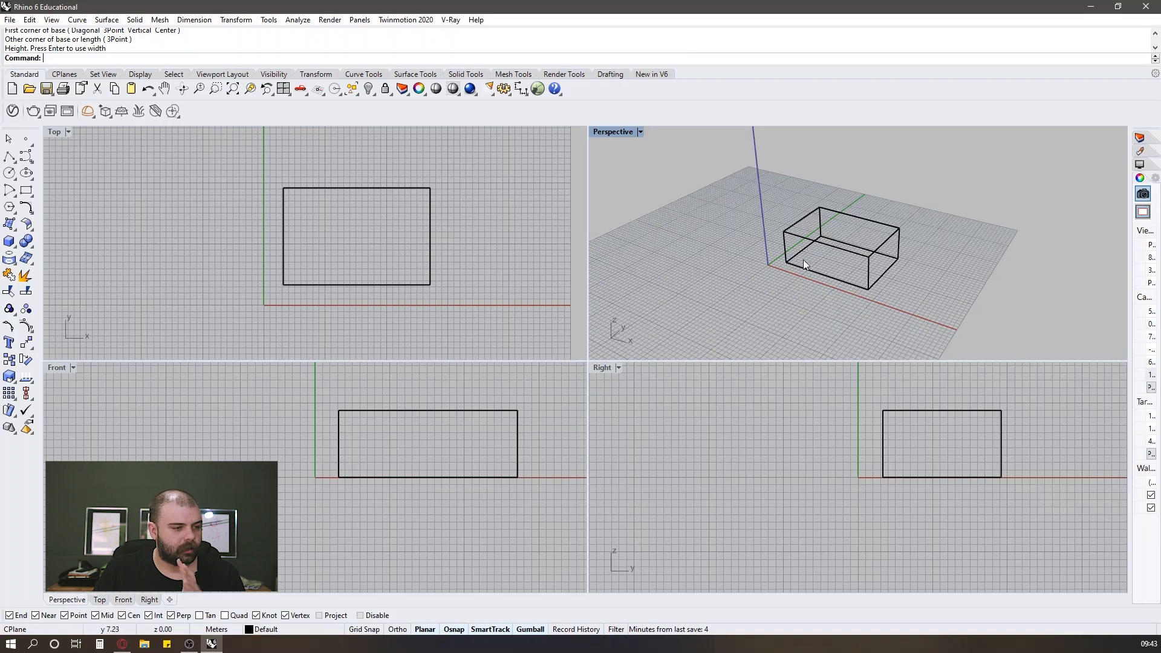
# Step: Maximize the Perspective viewport and examine the wireframe box from several sides
pyautogui.doubleClick(618, 133)
pyautogui.moveTo(448, 206); pyautogui.dragTo(393, 260, button='right')
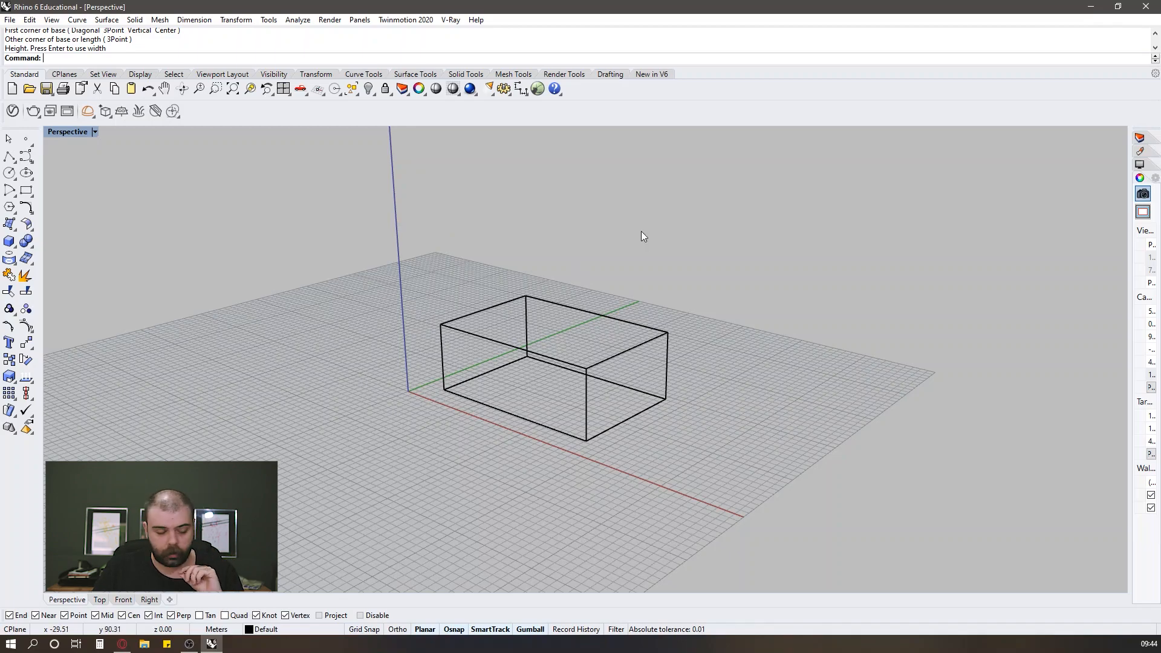
pyautogui.moveTo(643, 236); pyautogui.dragTo(592, 300, button='right')
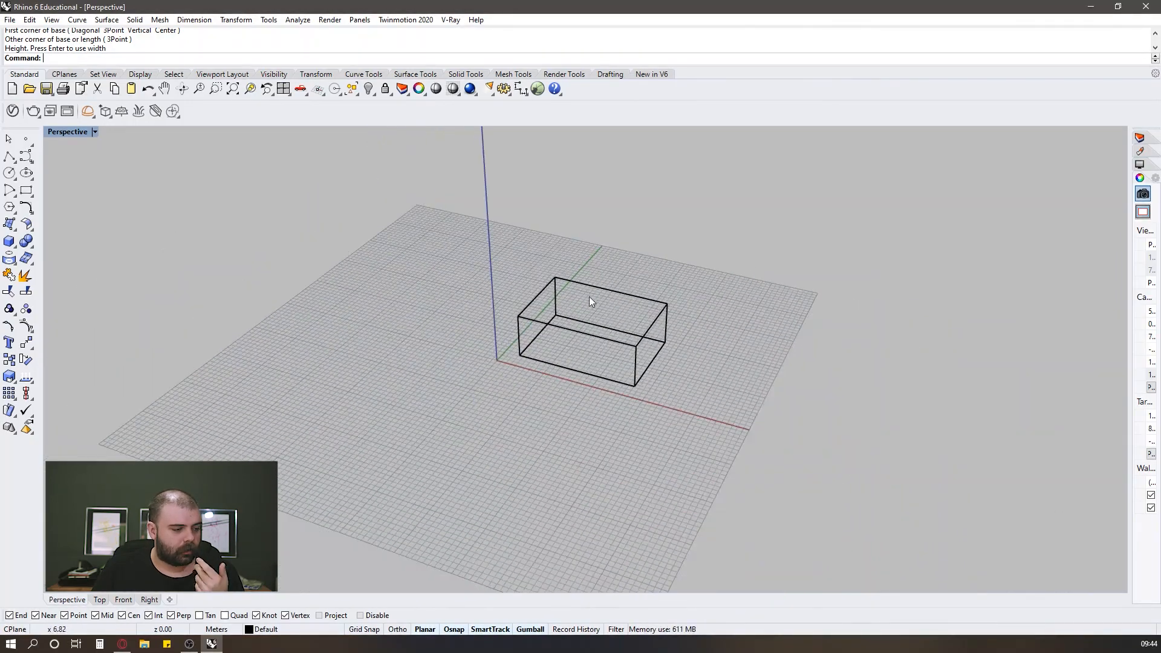
pyautogui.scroll(5, 592, 301)
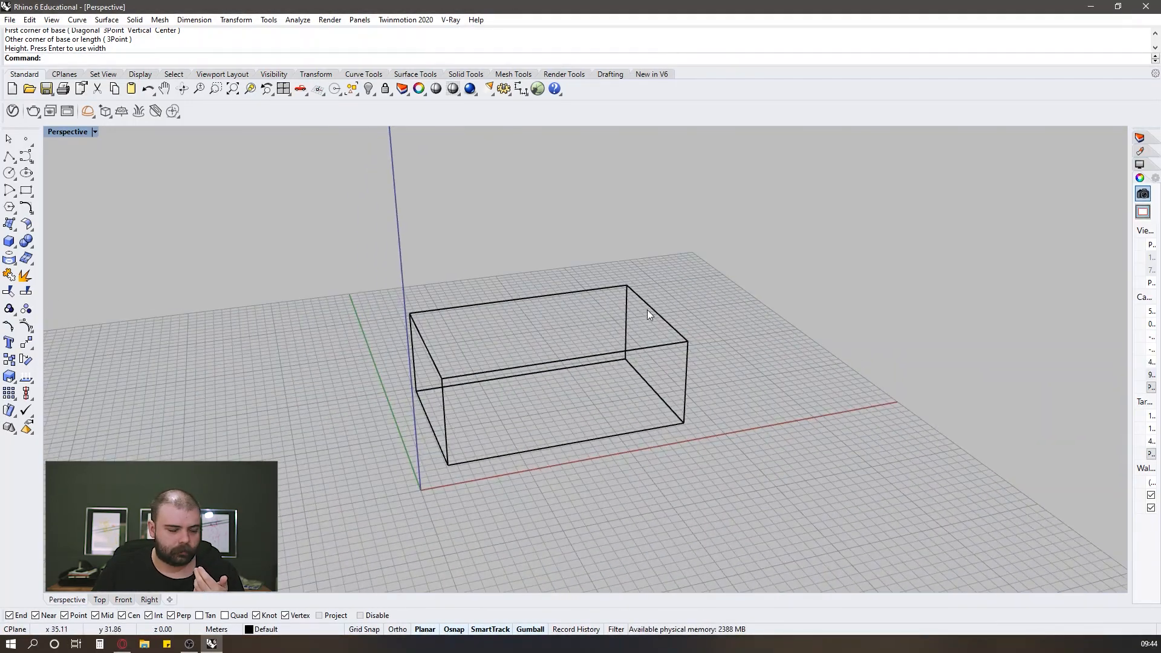
pyautogui.moveTo(647, 311); pyautogui.dragTo(371, 329, button='right')
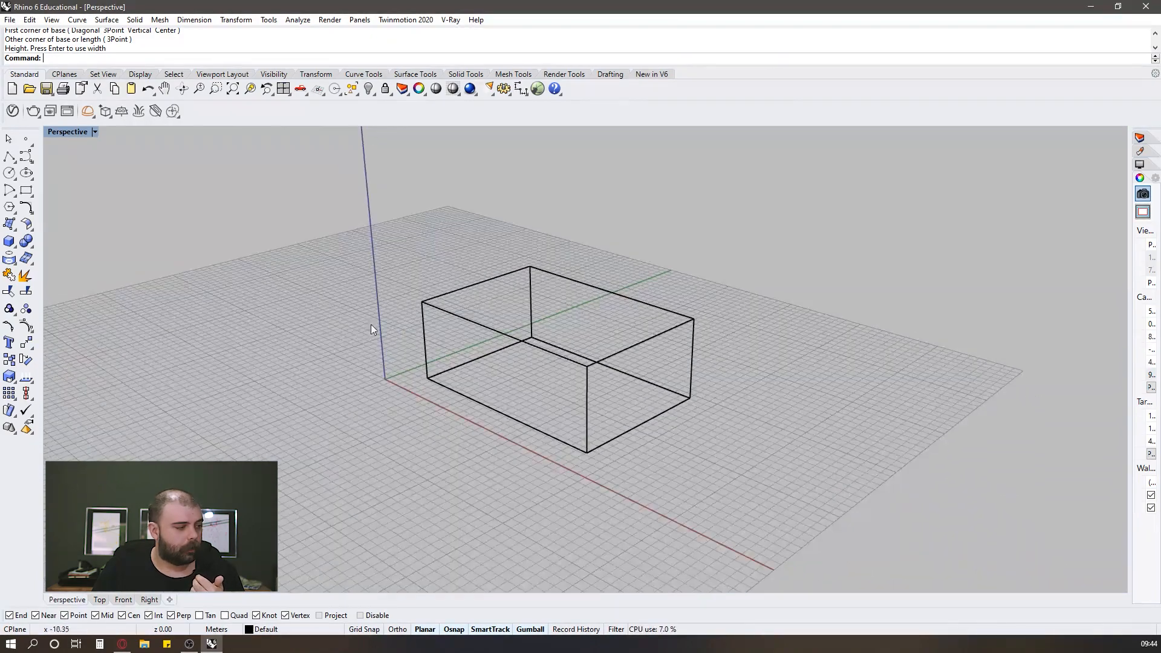
# Step: Switch the Perspective viewport's display mode to Shaded
pyautogui.click(71, 132)
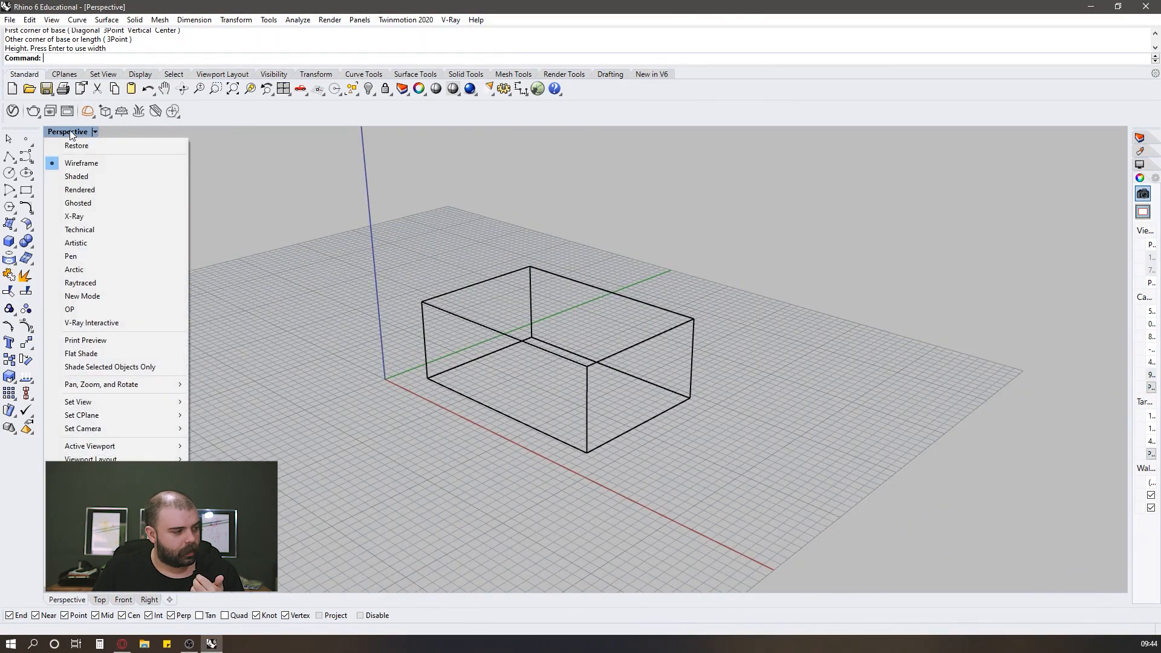
pyautogui.click(81, 177)
pyautogui.moveTo(350, 263)
pyautogui.mouseDown(button='right')
pyautogui.moveTo(281, 277)
pyautogui.moveTo(366, 283)
pyautogui.moveTo(583, 243)
pyautogui.moveTo(466, 261)
pyautogui.moveTo(560, 308)
pyautogui.moveTo(496, 298)
pyautogui.moveTo(515, 301)
pyautogui.mouseUp(button='right')
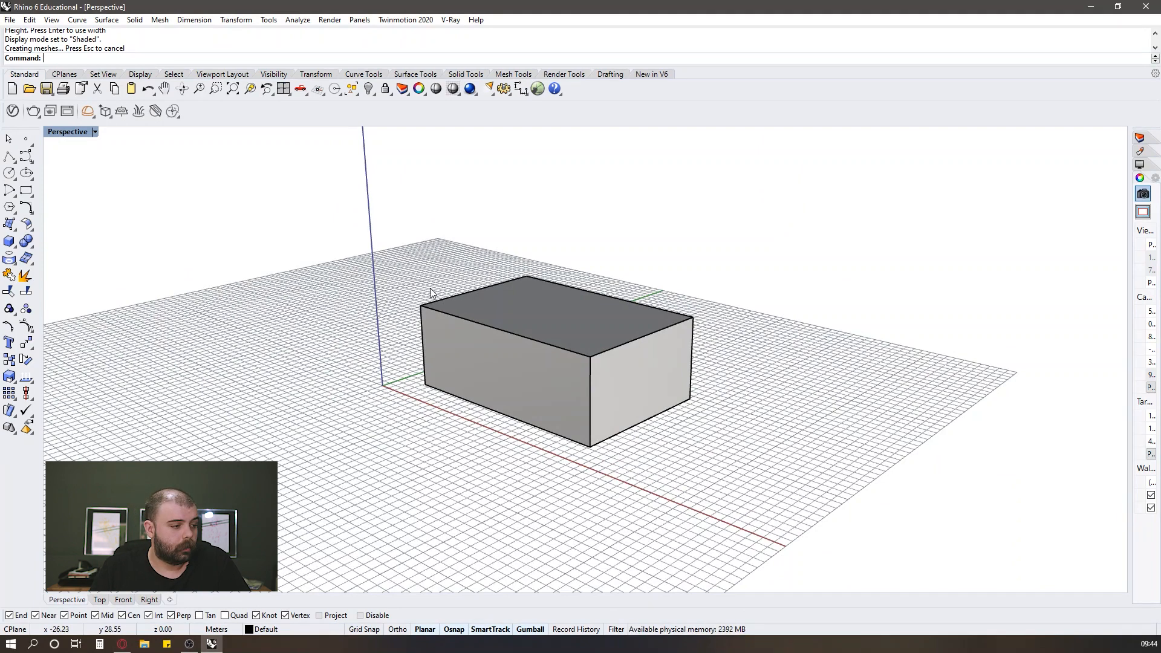
# Step: Launch Grasshopper from the Rhino command line and dismiss its getting-started tutorial browser
pyautogui.moveTo(744, 242); pyautogui.dragTo(786, 245, button='right')
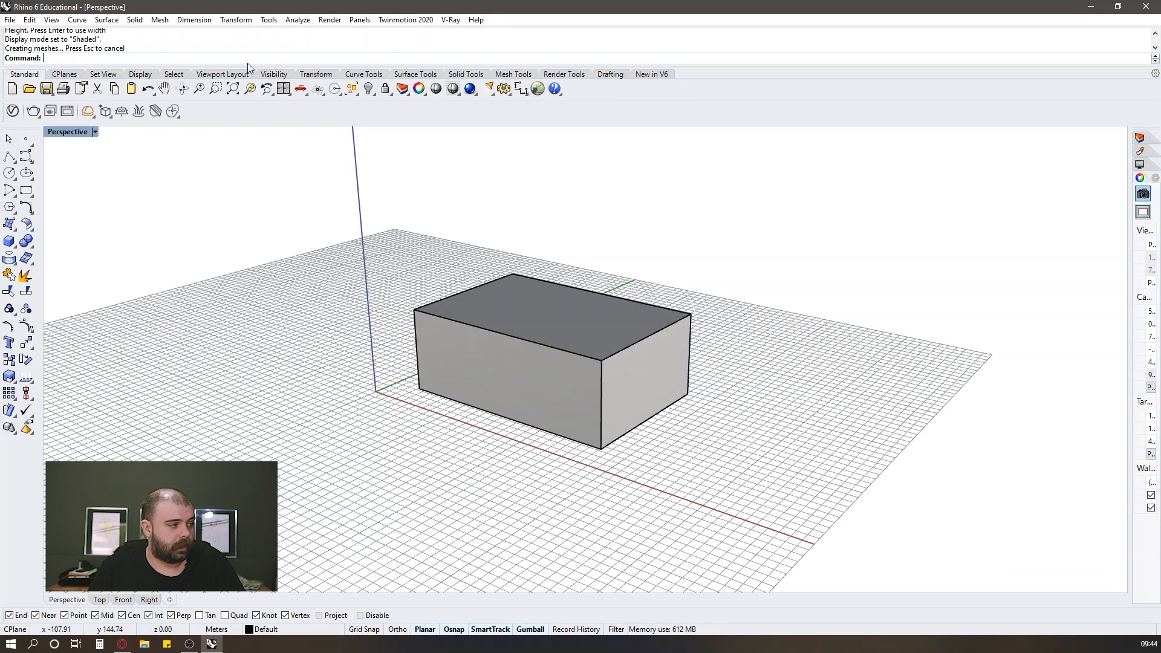
pyautogui.write('Grasshopp')
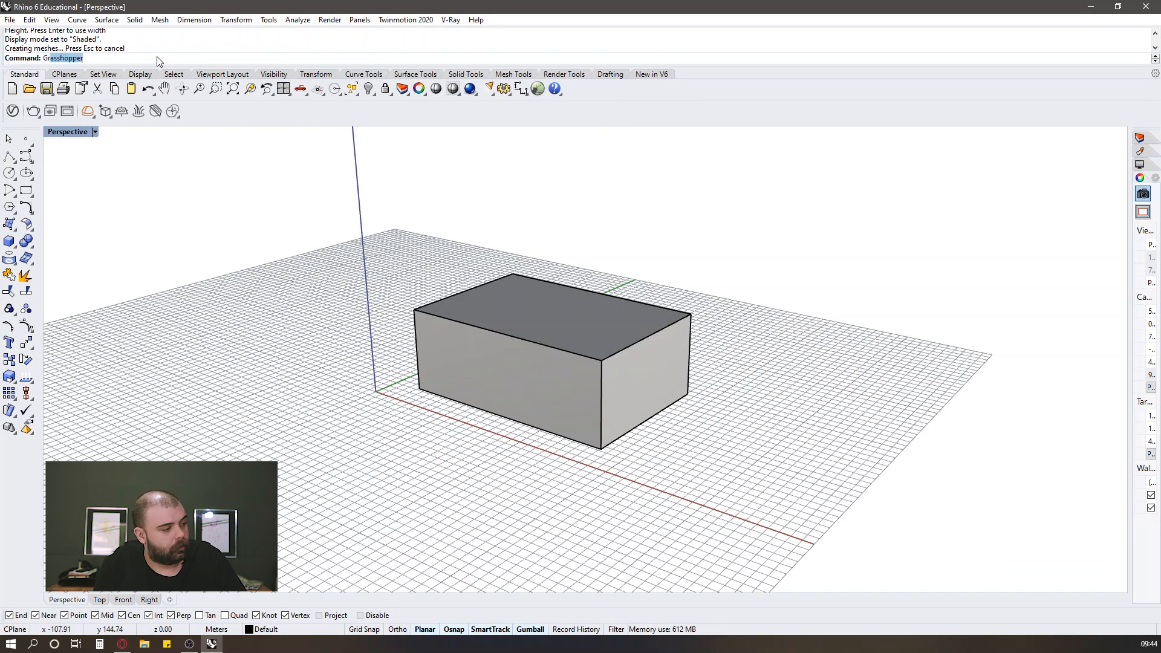
pyautogui.write('er')
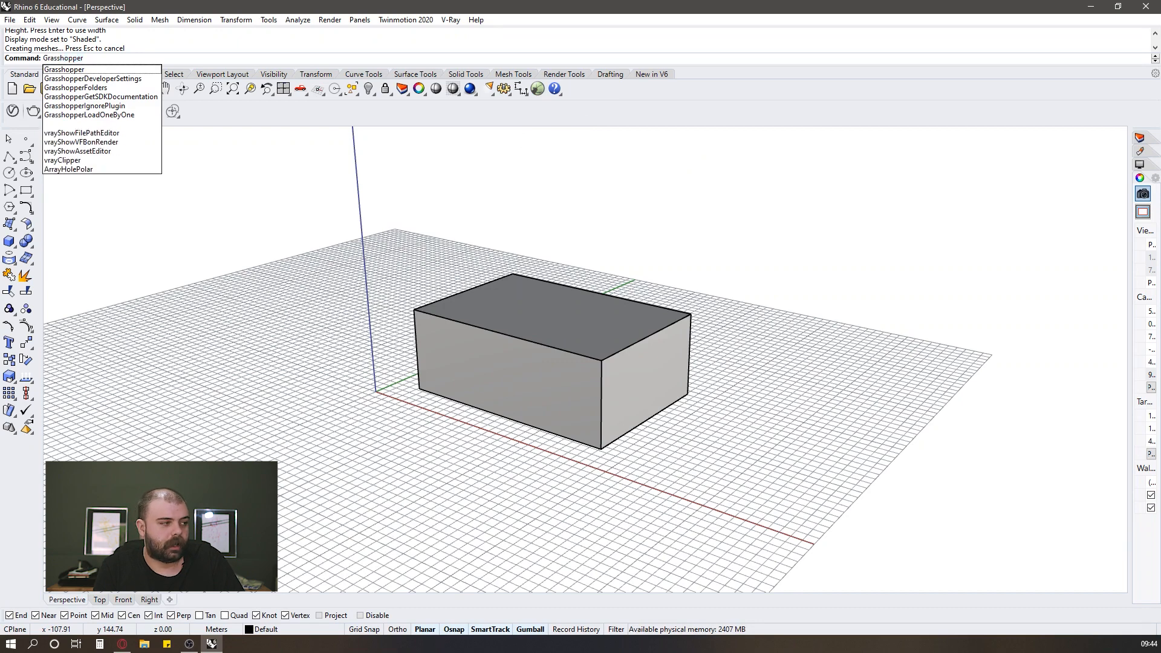
pyautogui.click(65, 70)
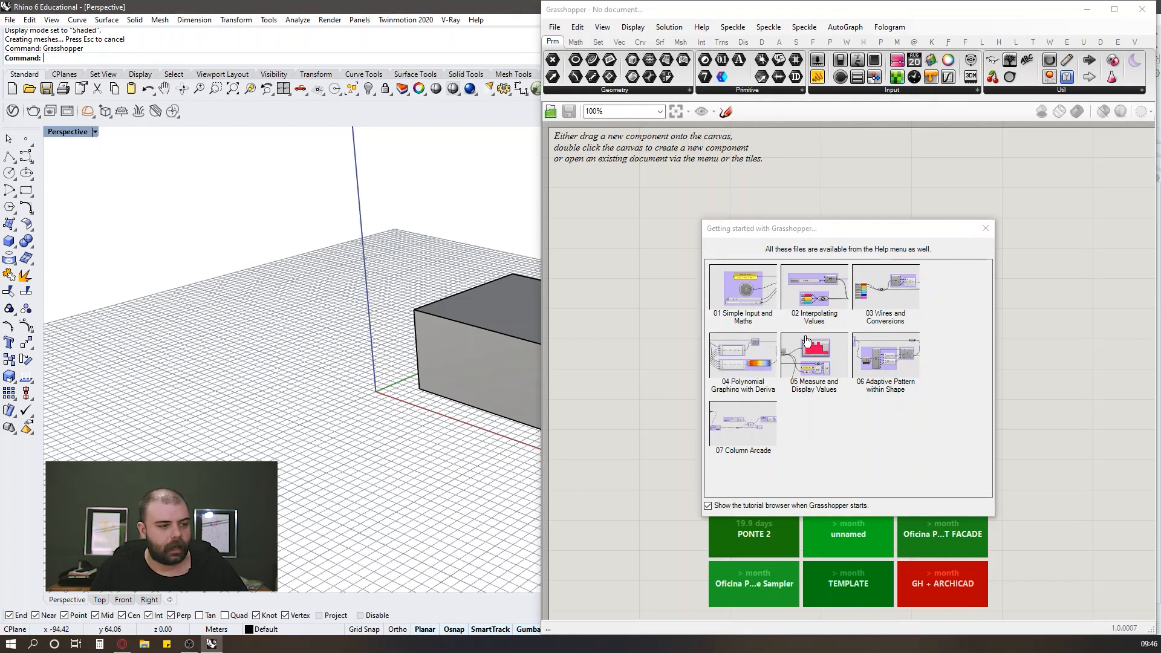
pyautogui.click(987, 230)
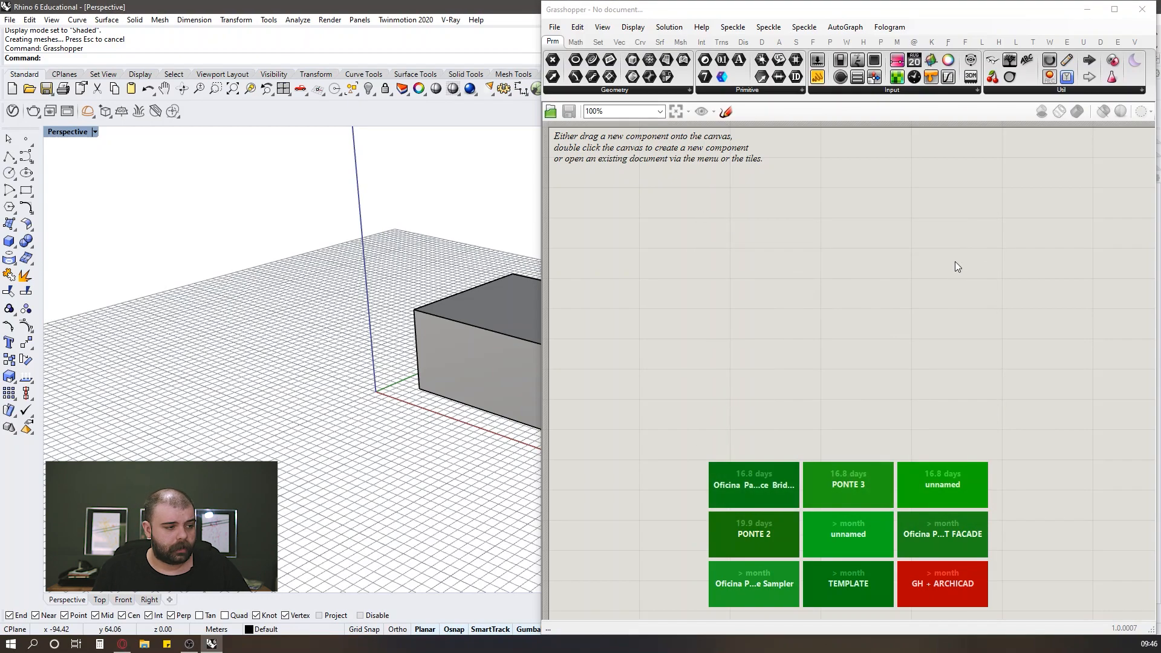
# Step: Arrange the Grasshopper window side by side with the Rhino viewport, keeping the whole box in view
pyautogui.scroll(-5, 284, 350)
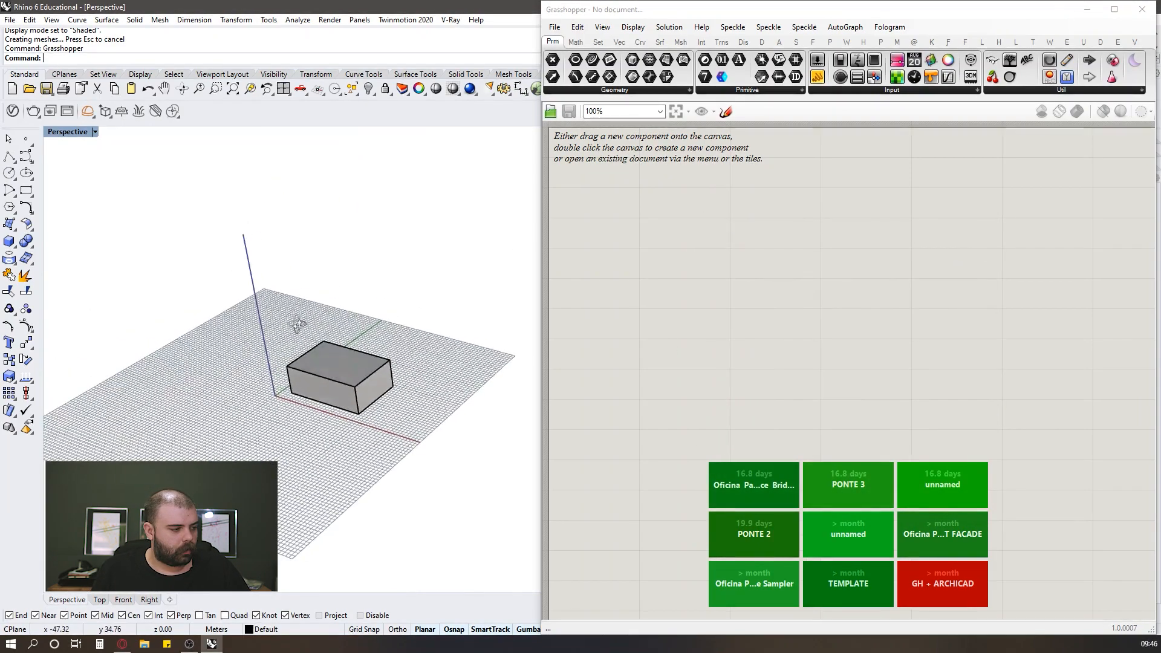
pyautogui.scroll(3, 297, 325)
pyautogui.scroll(2, 319, 348)
pyautogui.scroll(3, 337, 339)
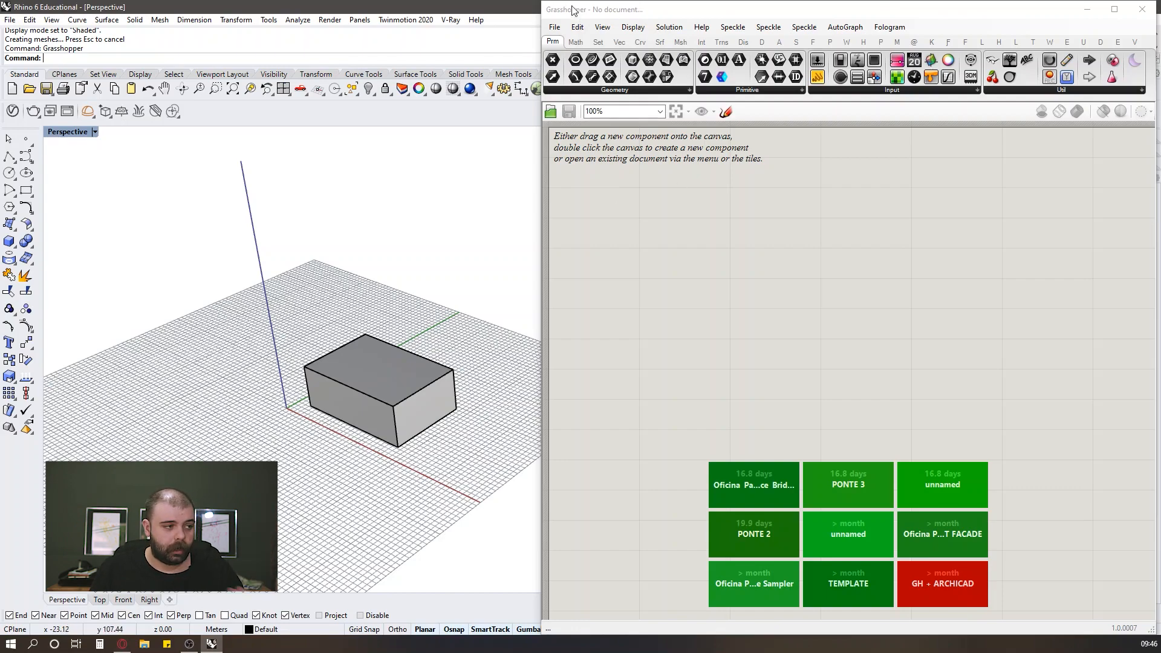
pyautogui.moveTo(596, 17); pyautogui.dragTo(1157, 91)
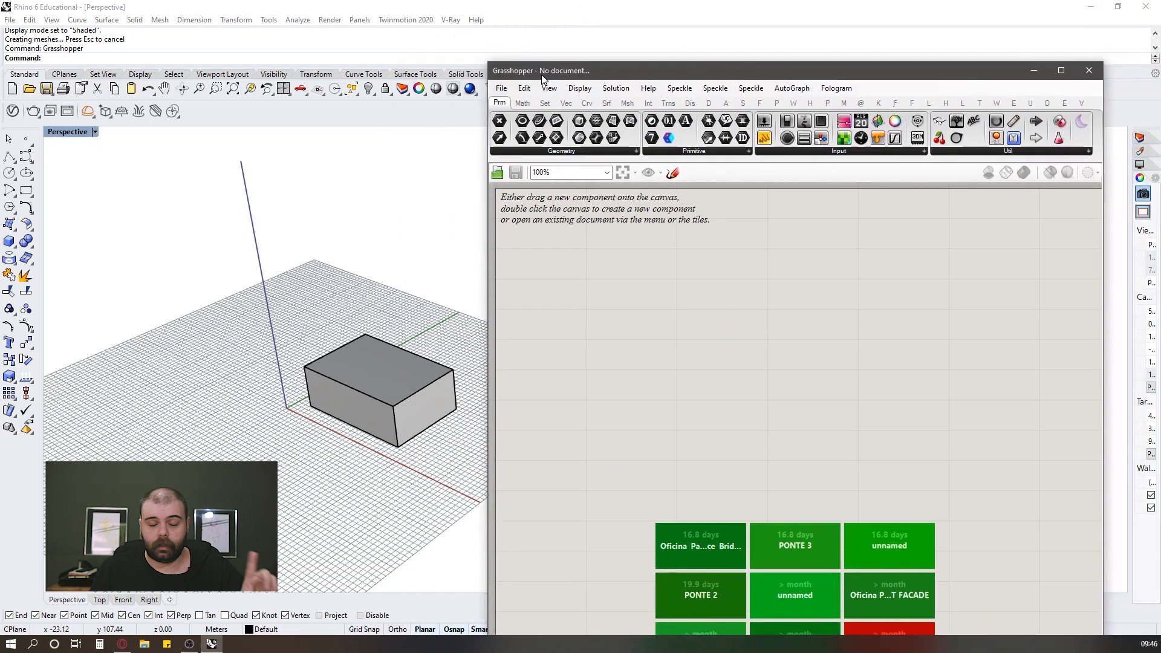
pyautogui.moveTo(542, 74); pyautogui.dragTo(1160, 123)
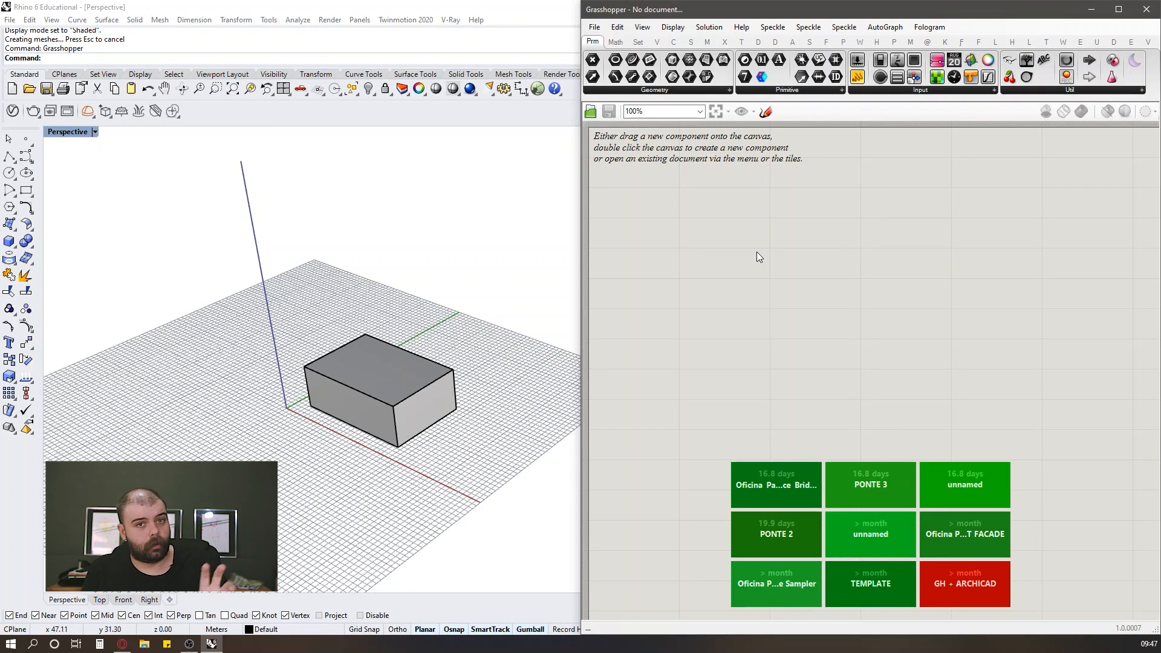
# Step: Search the Grasshopper components for "geome" and place a Geometry parameter on the empty canvas
pyautogui.doubleClick(715, 245)
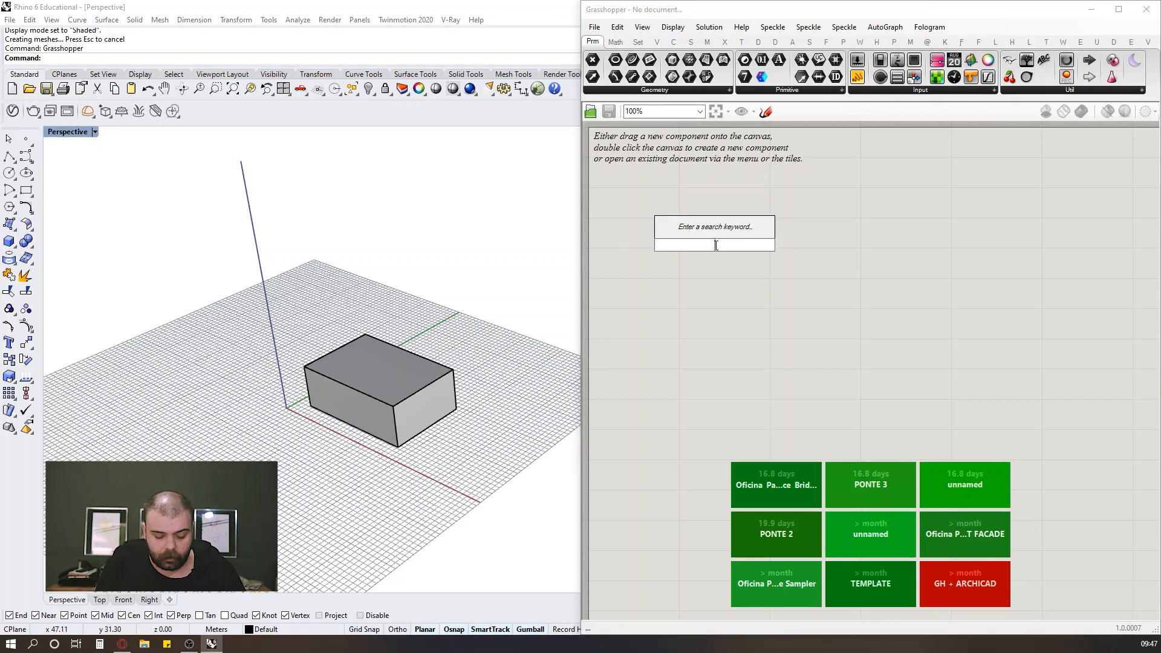
pyautogui.write('geome')
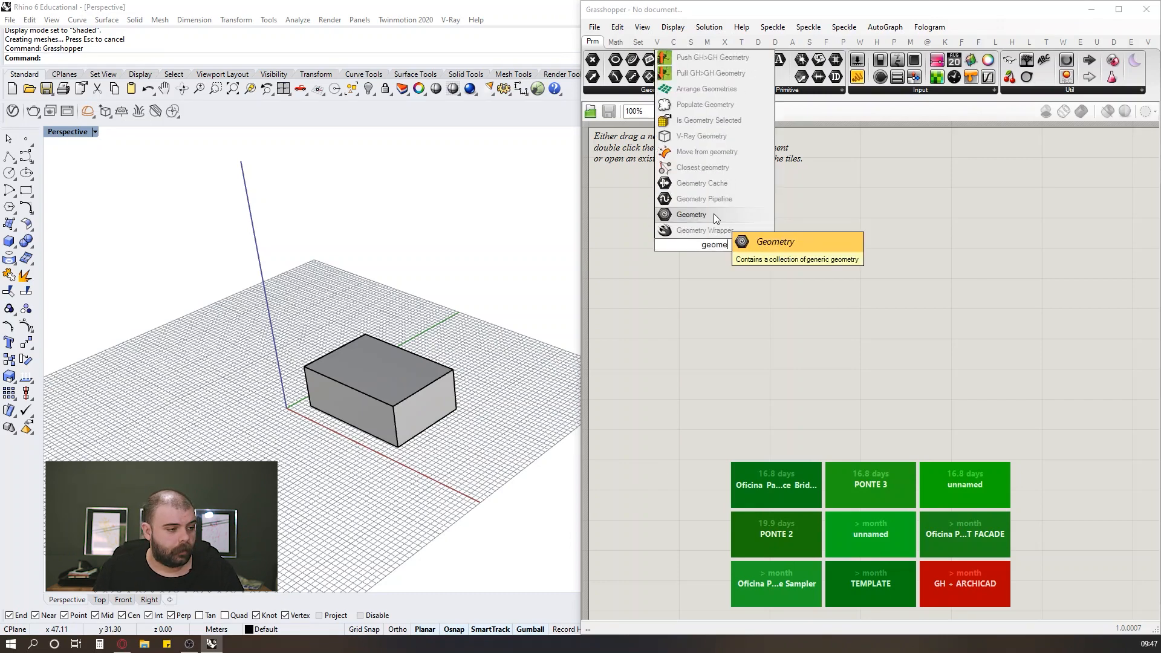
pyautogui.click(713, 214)
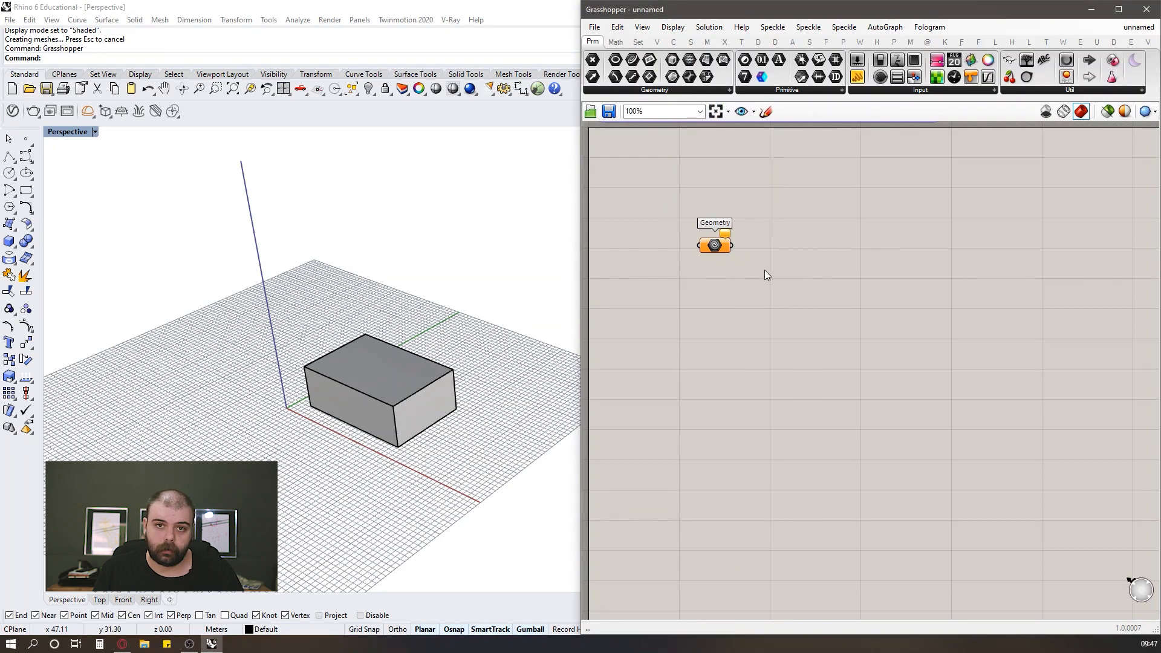
# Step: Examine the empty Geometry parameter and the surrounding canvas at several zoom levels, in both selected and unselected states
pyautogui.scroll(4, 729, 262)
pyautogui.moveTo(644, 202); pyautogui.dragTo(796, 259)
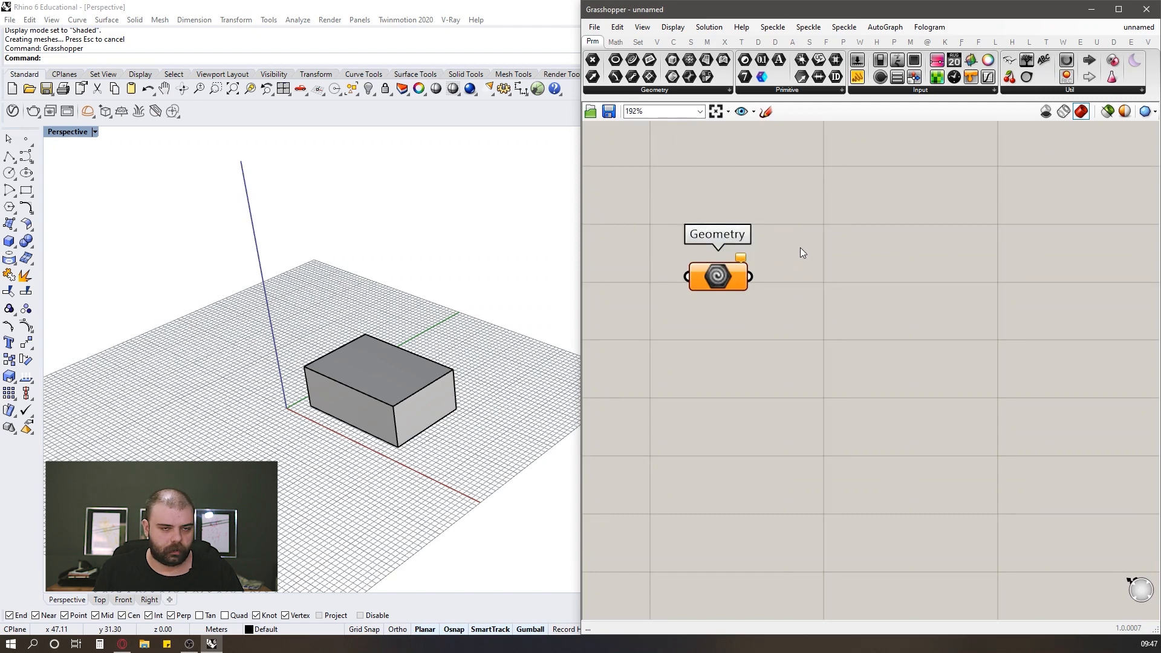
pyautogui.scroll(-3, 792, 245)
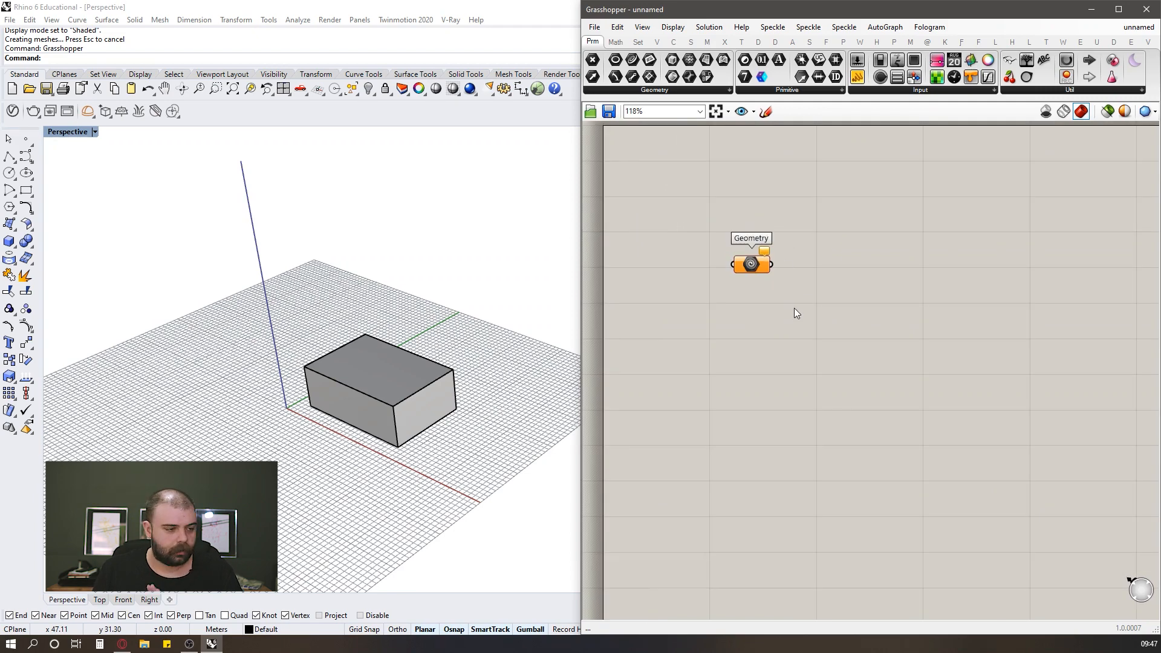
pyautogui.scroll(-5, 794, 307)
pyautogui.scroll(6, 749, 158)
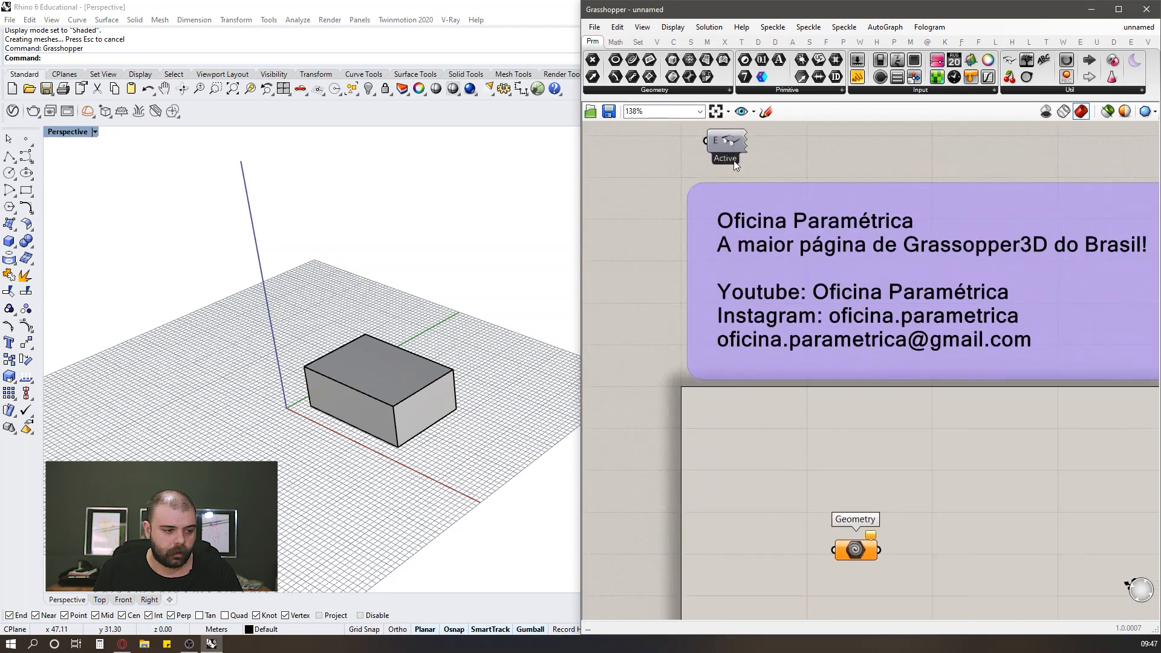
pyautogui.scroll(-3, 785, 321)
pyautogui.scroll(1, 782, 434)
pyautogui.scroll(1, 781, 434)
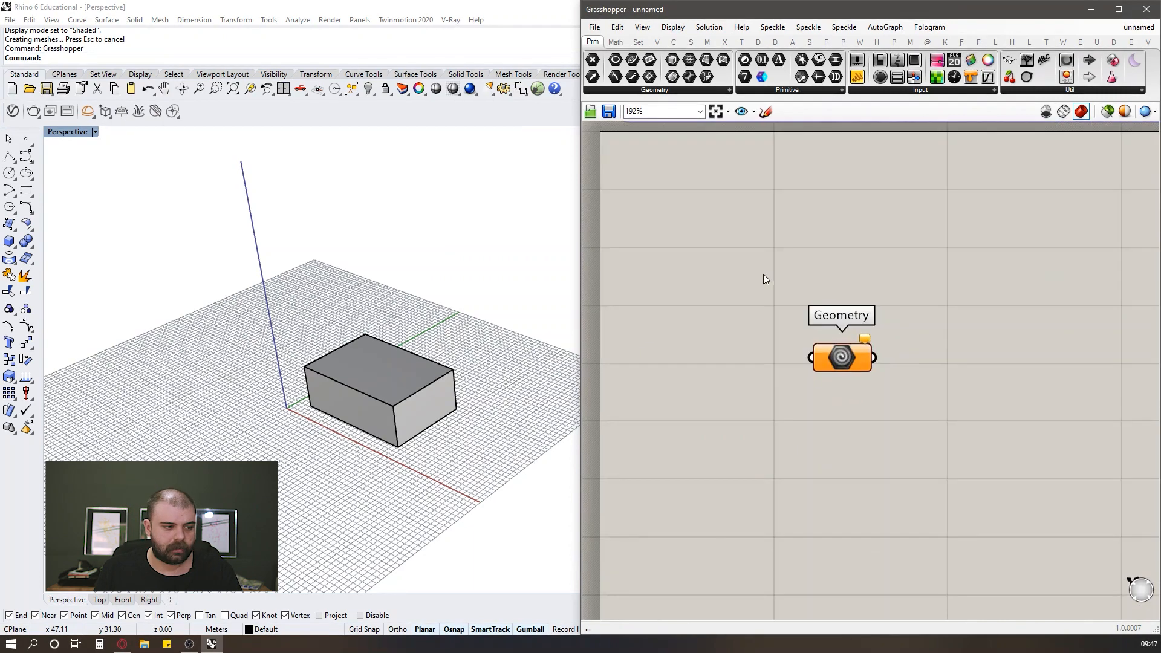
pyautogui.moveTo(762, 273); pyautogui.dragTo(910, 328)
pyautogui.scroll(3, 792, 313)
pyautogui.scroll(-4, 841, 339)
pyautogui.scroll(3, 809, 352)
pyautogui.scroll(-2, 809, 352)
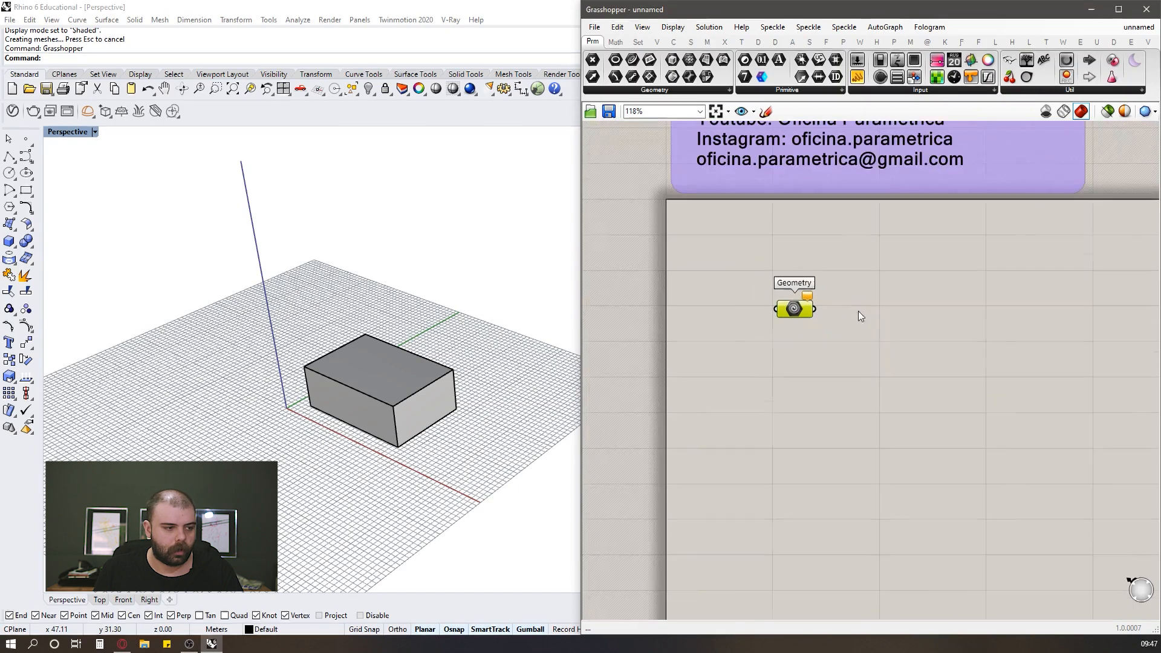
pyautogui.scroll(1, 789, 268)
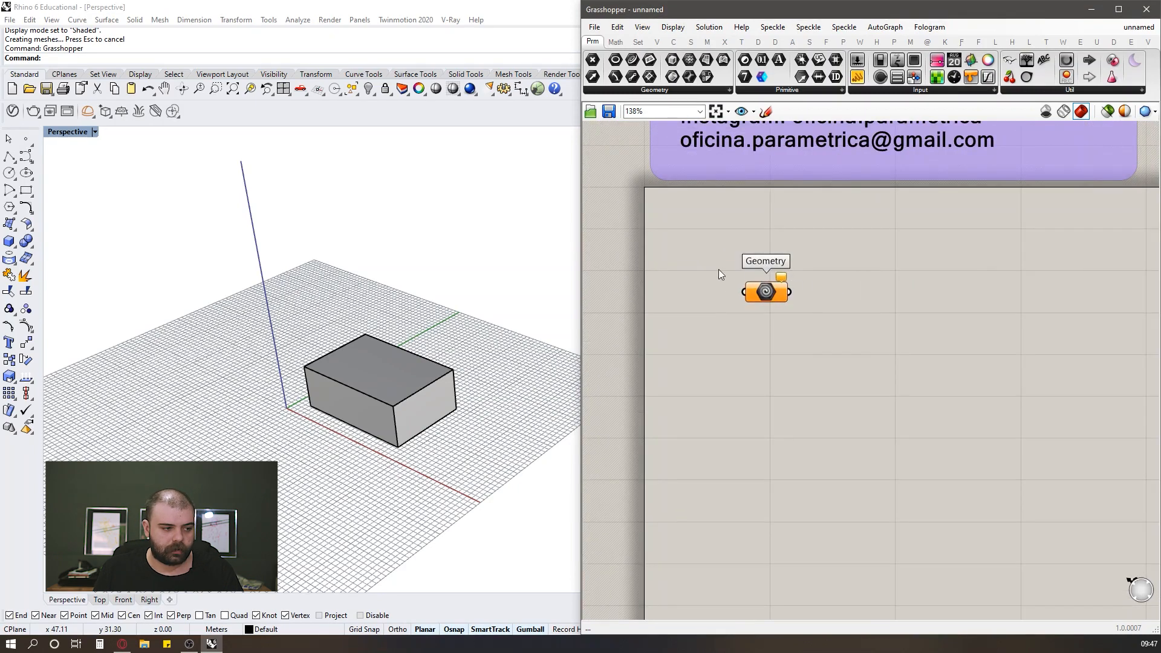
pyautogui.moveTo(718, 269); pyautogui.dragTo(829, 317)
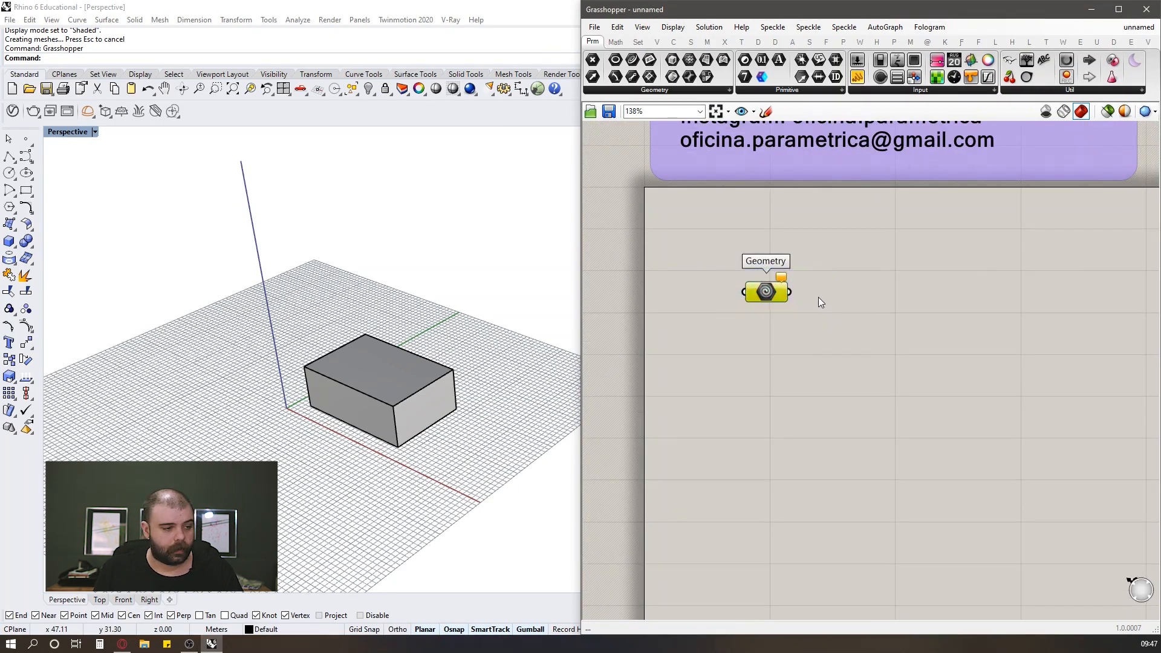
pyautogui.scroll(1, 818, 296)
pyautogui.moveTo(706, 261); pyautogui.dragTo(818, 321)
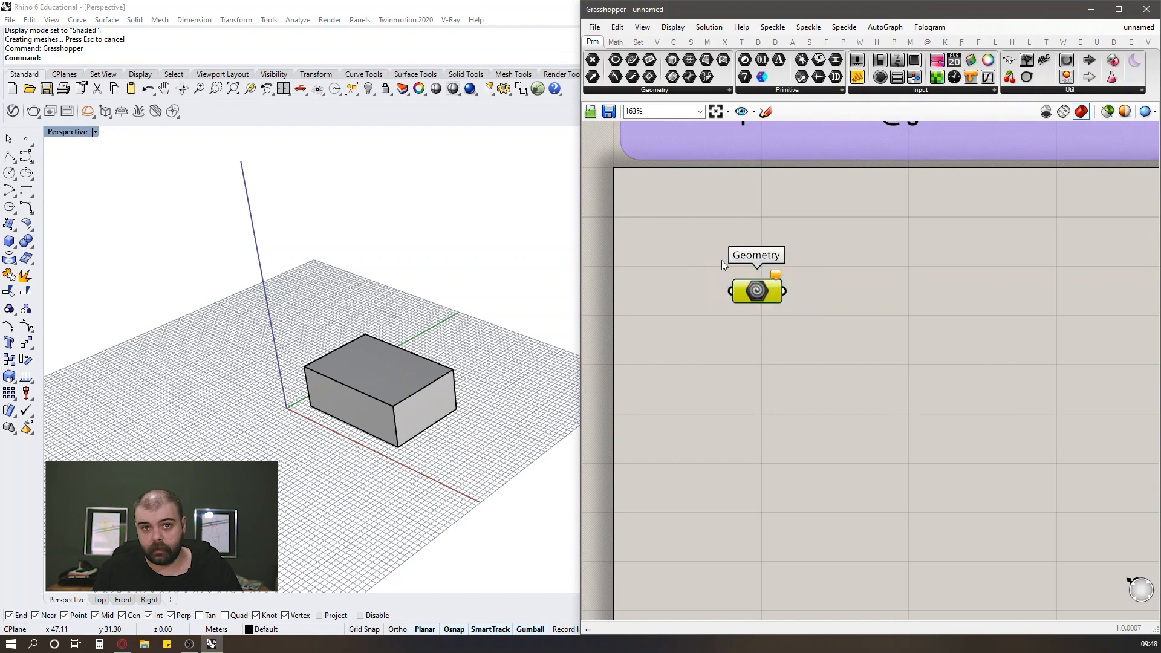
pyautogui.click(877, 220)
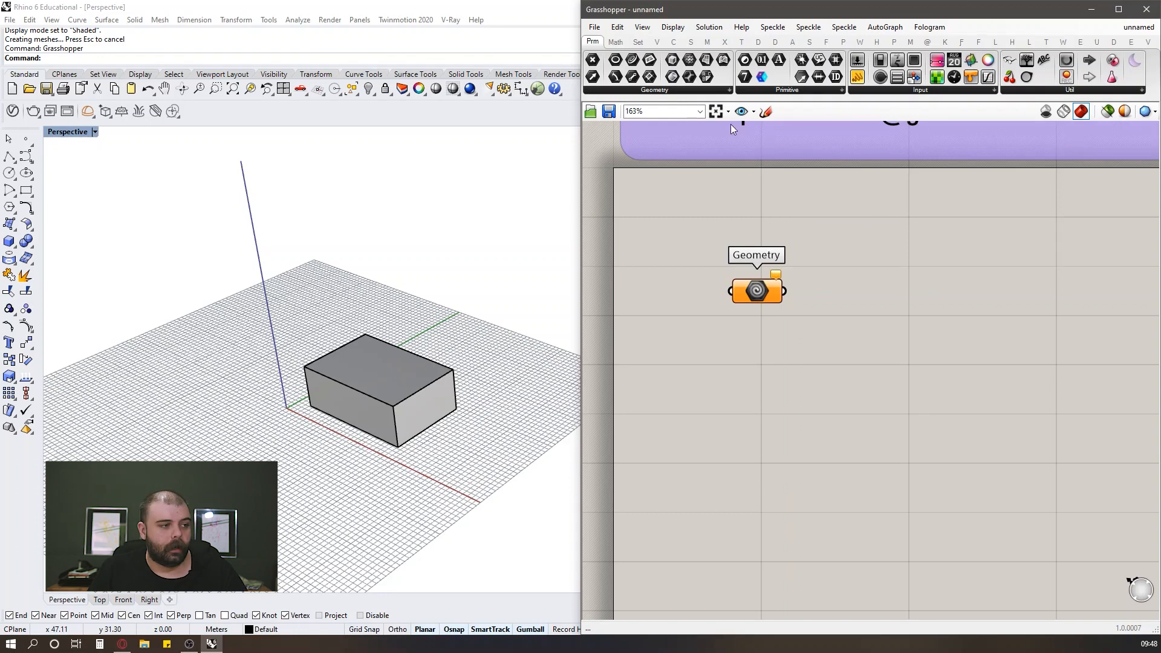
# Step: Turn off Draw Icons to label the Geometry parameter by its short name, and restore the icon display
pyautogui.click(678, 30)
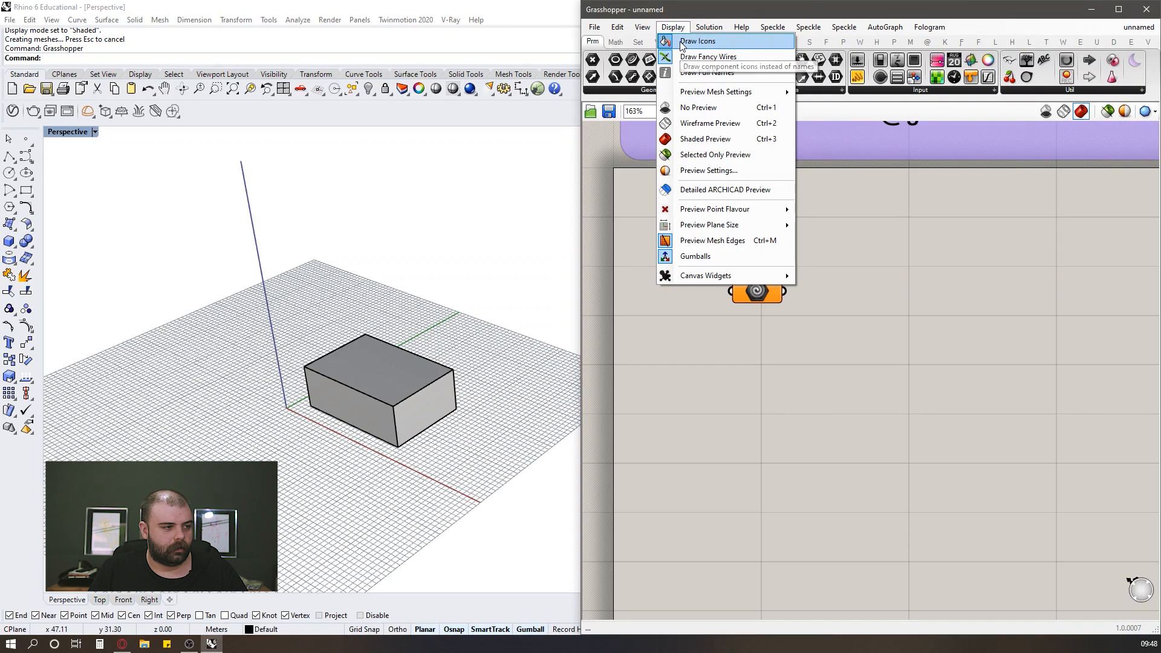
pyautogui.click(693, 41)
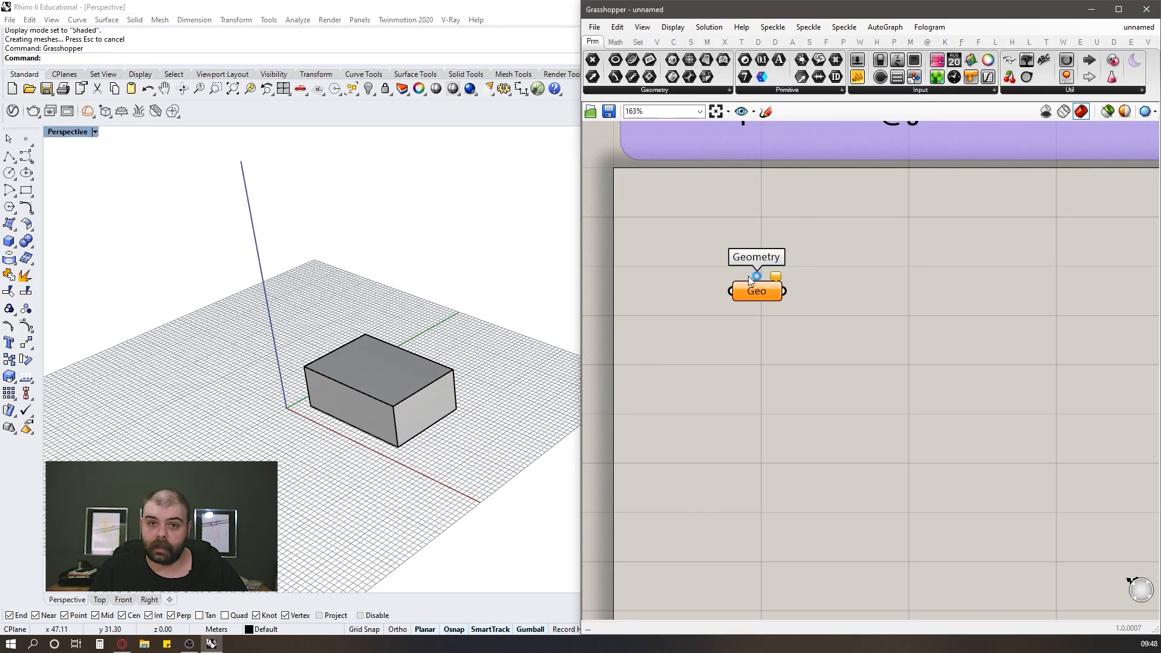
pyautogui.click(672, 26)
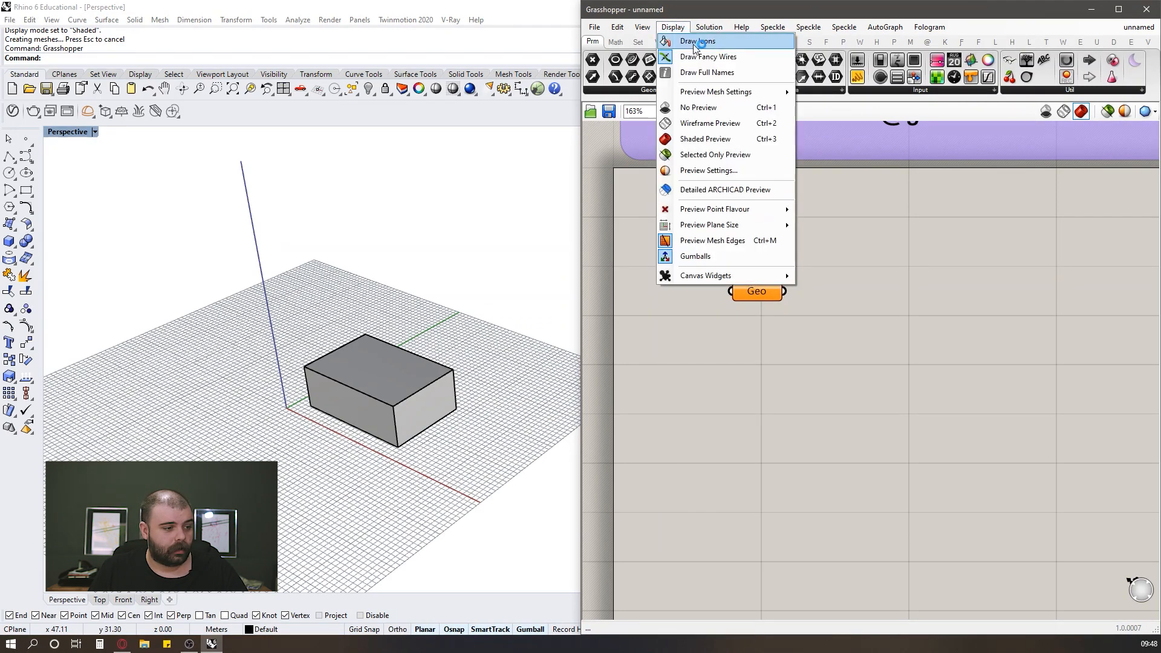
pyautogui.click(696, 42)
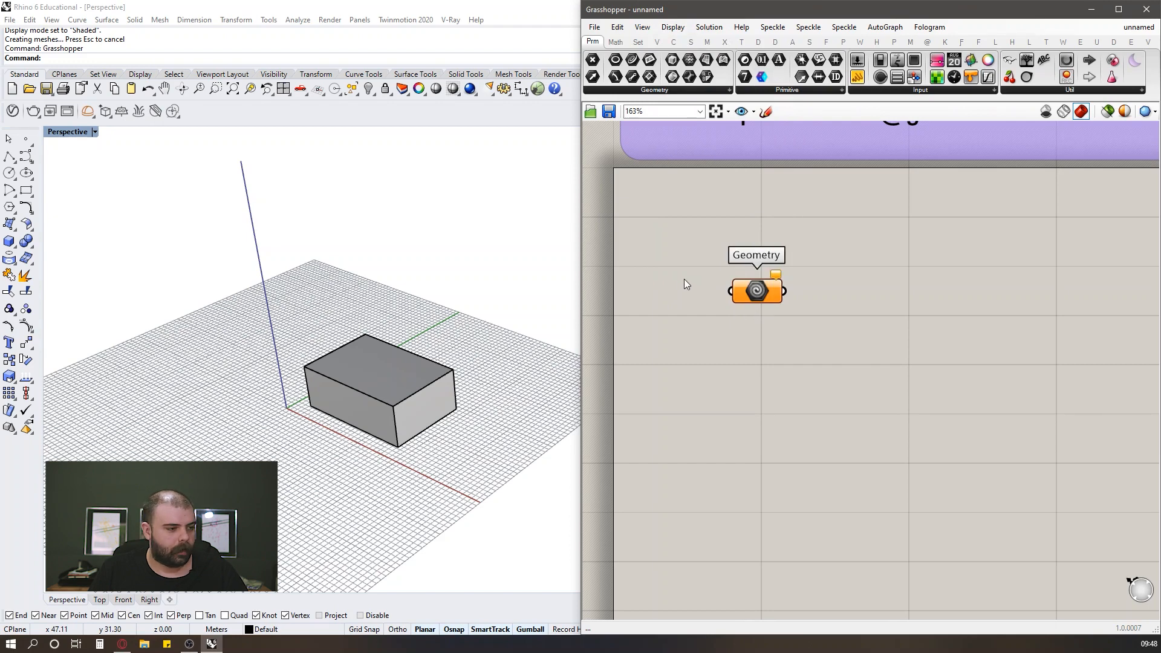
pyautogui.scroll(-4, 694, 279)
pyautogui.scroll(4, 696, 279)
pyautogui.moveTo(716, 259); pyautogui.dragTo(779, 277)
pyautogui.click(897, 307)
pyautogui.scroll(-3, 898, 307)
pyautogui.click(832, 263)
pyautogui.scroll(2, 832, 264)
pyautogui.moveTo(705, 216); pyautogui.dragTo(847, 335)
pyautogui.click(847, 335)
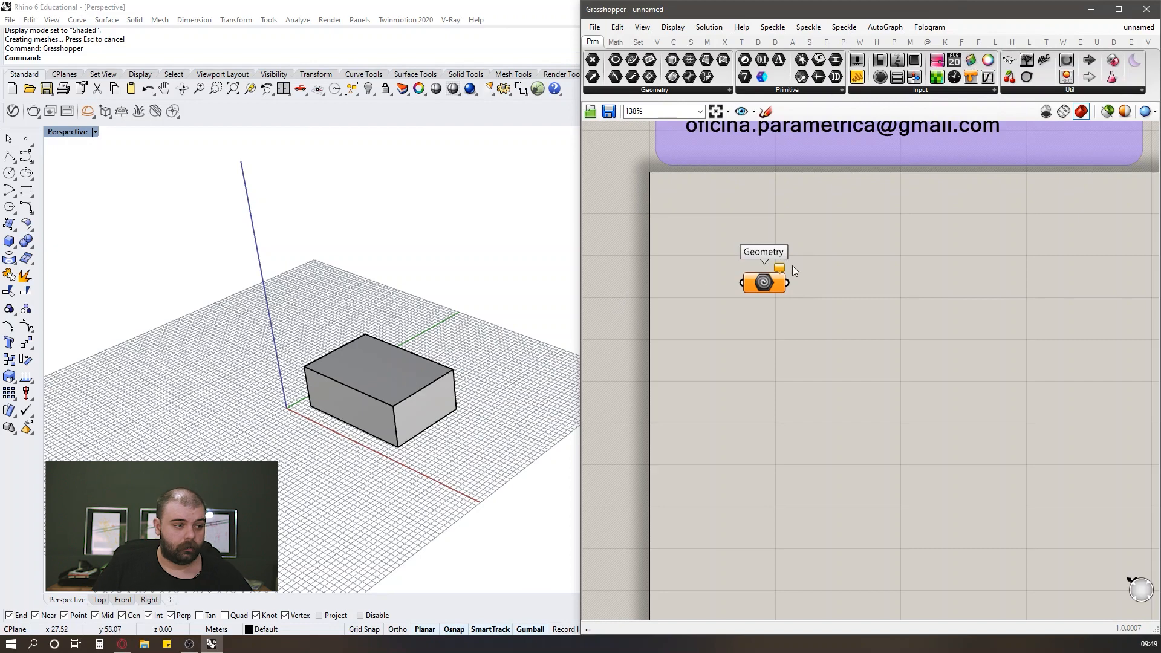
# Step: Reference the Rhino box in the Geometry parameter using Set one Geometry
pyautogui.rightClick(763, 289)
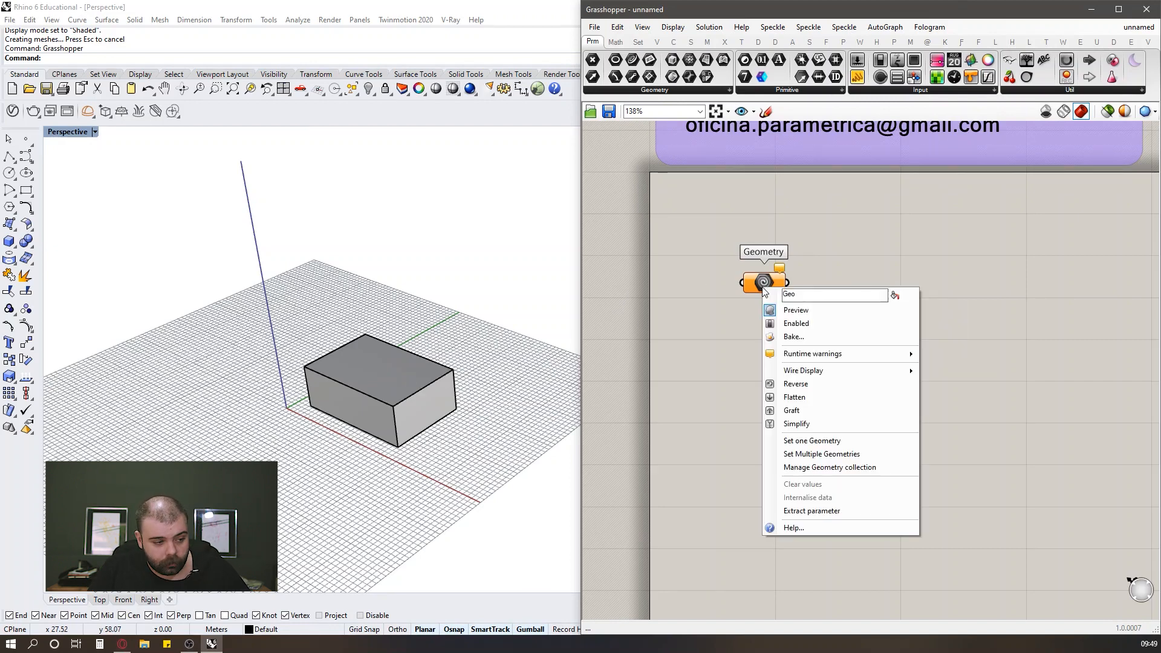
pyautogui.click(822, 443)
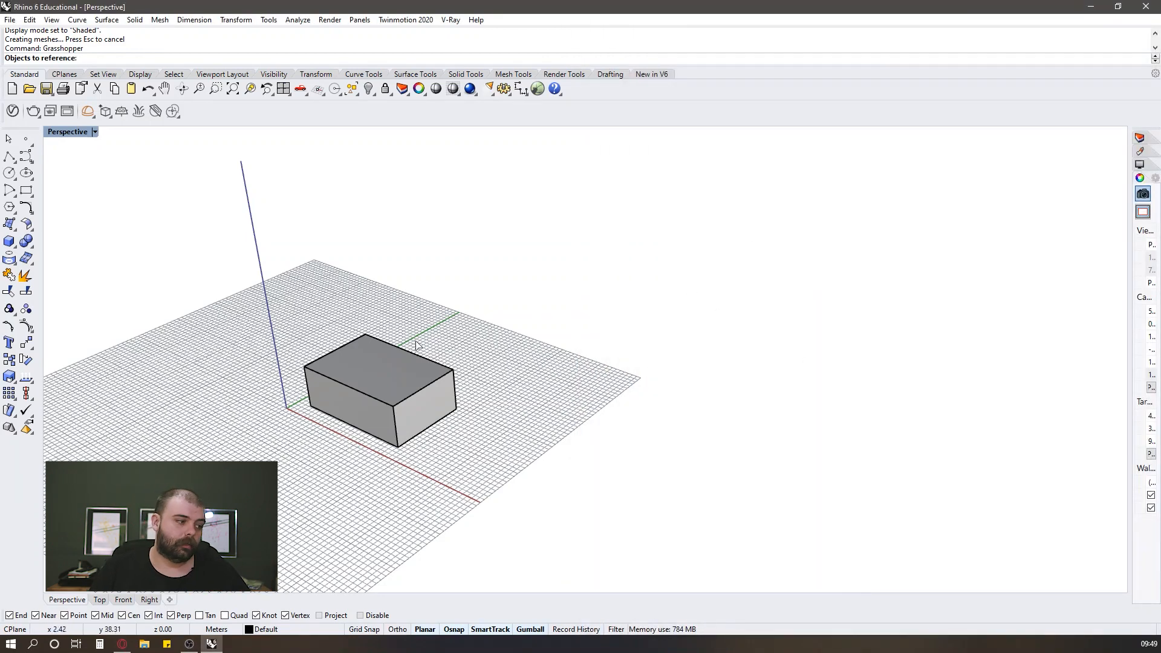
pyautogui.click(363, 335)
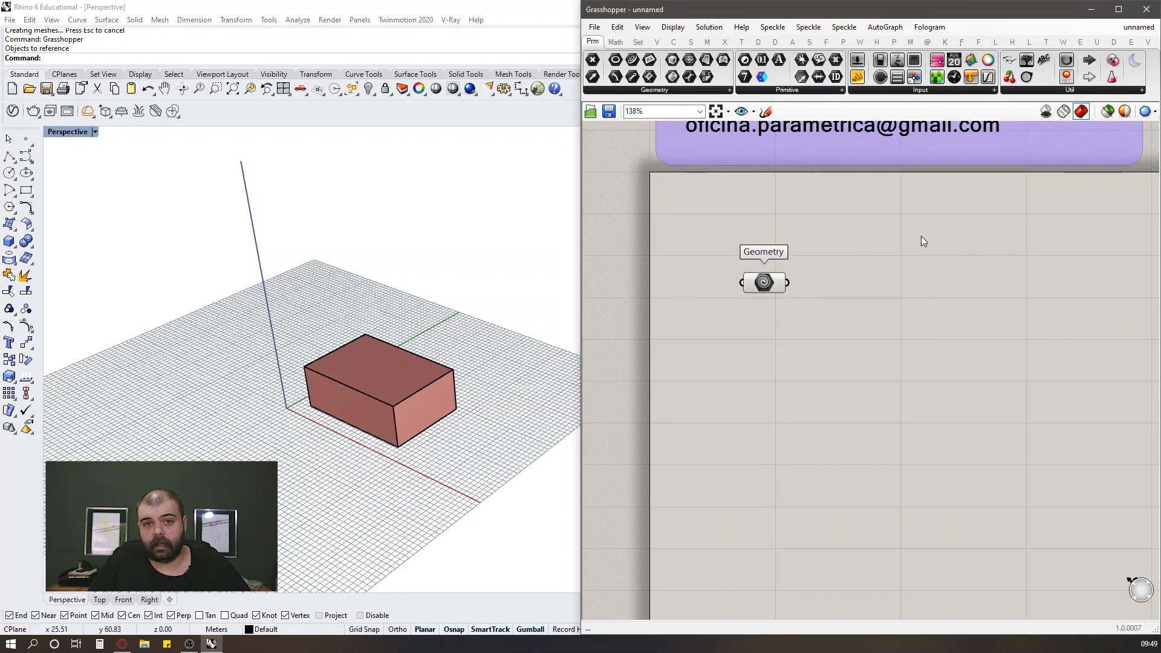
# Step: Check the referenced box's preview by selecting and deselecting the Geometry parameter, and hide the original box in Rhino
pyautogui.click(768, 286)
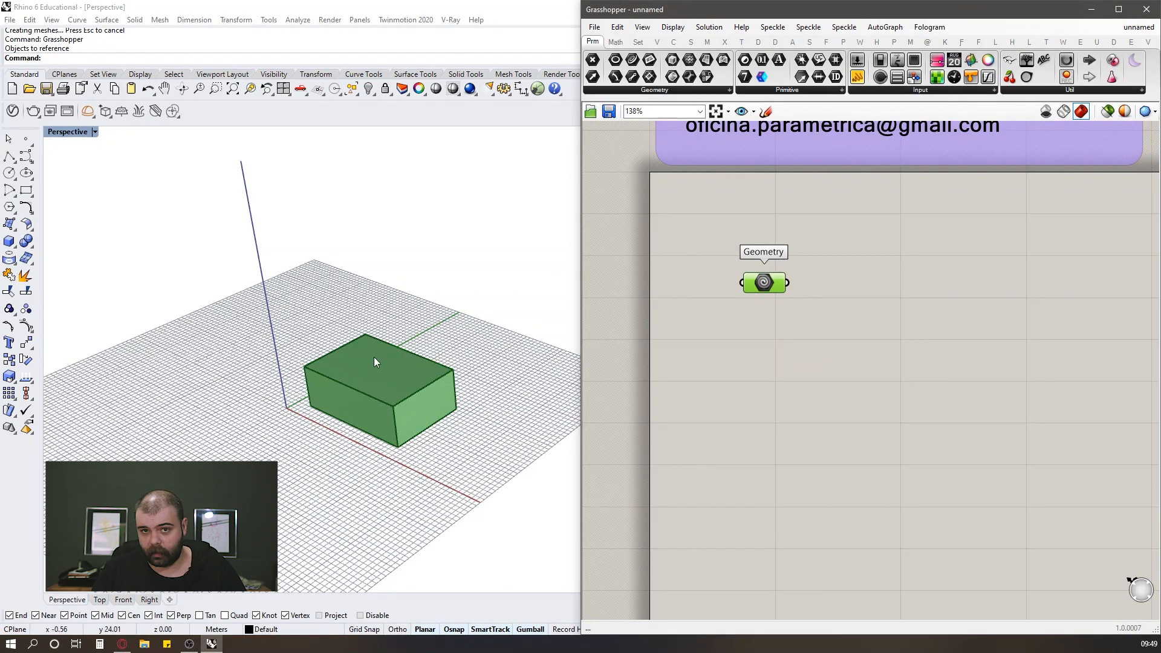
pyautogui.click(767, 332)
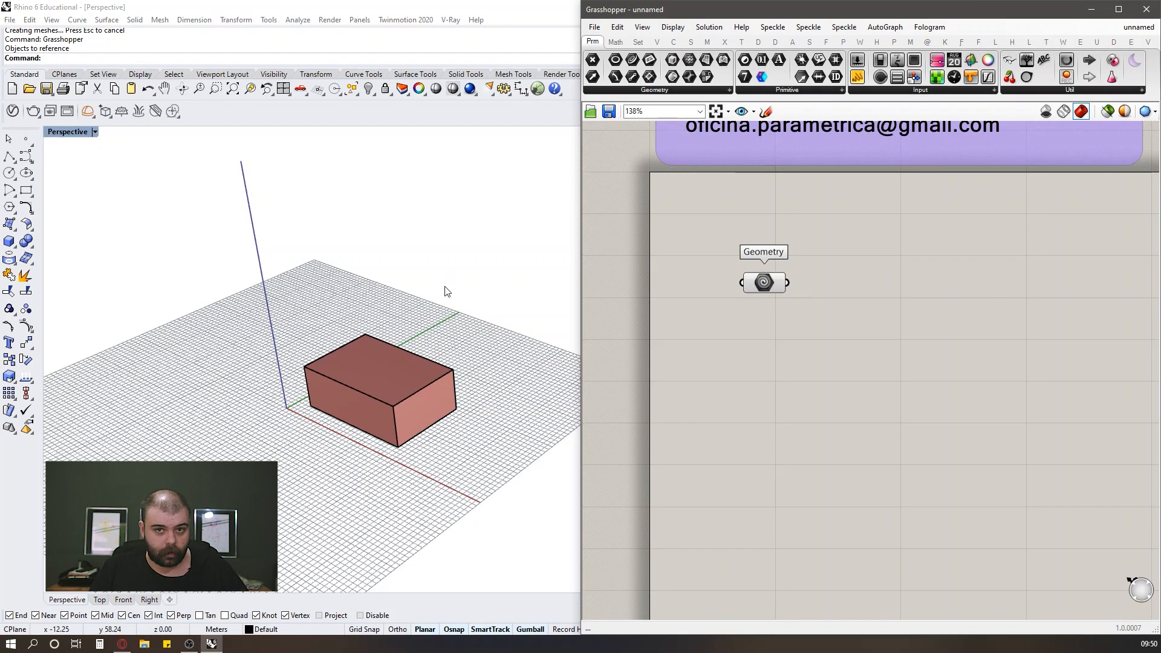
pyautogui.click(364, 340)
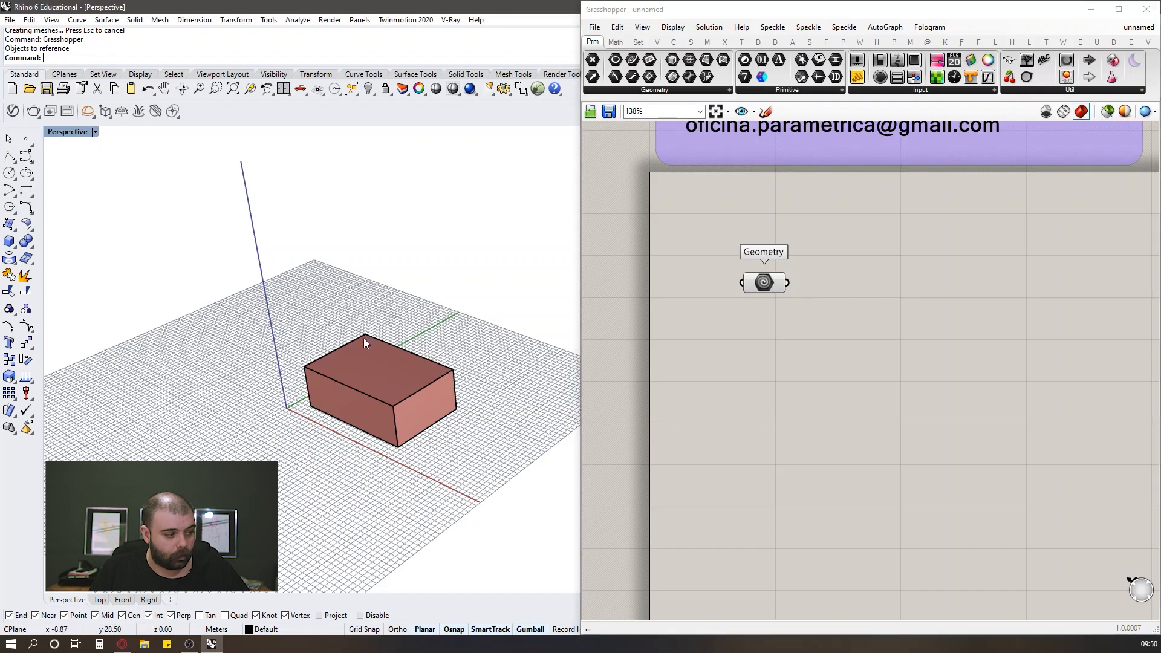
pyautogui.click(370, 90)
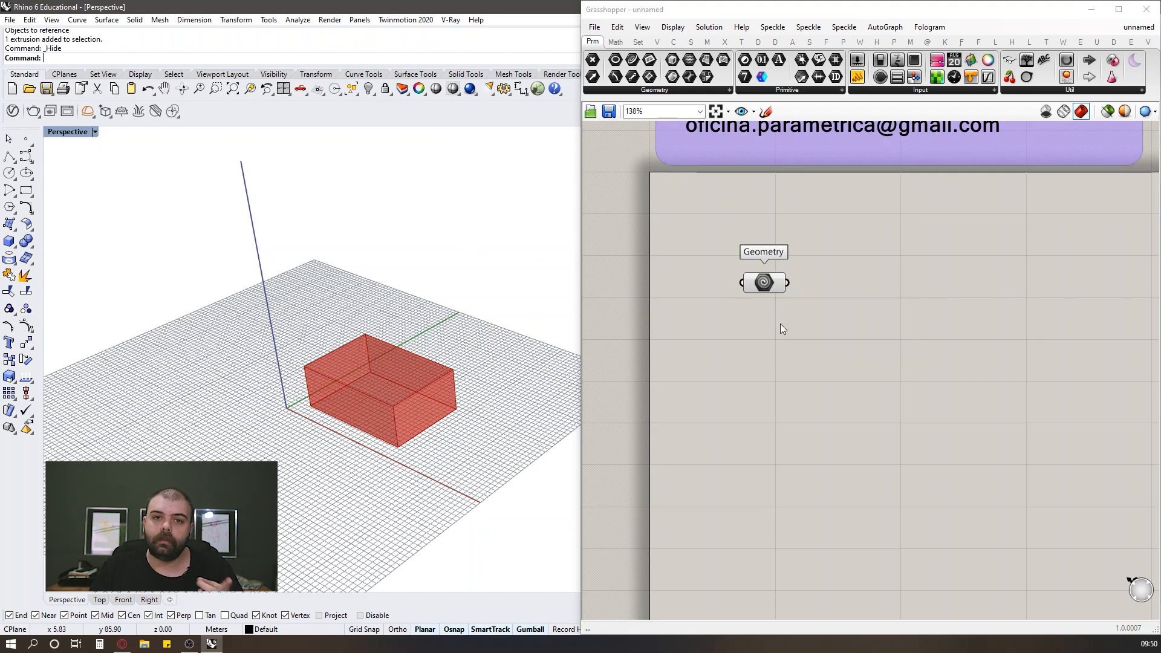
# Step: Move the Geometry parameter closer to the canvas's upper-left corner and deselect it
pyautogui.moveTo(766, 291); pyautogui.dragTo(715, 264)
pyautogui.click(681, 249)
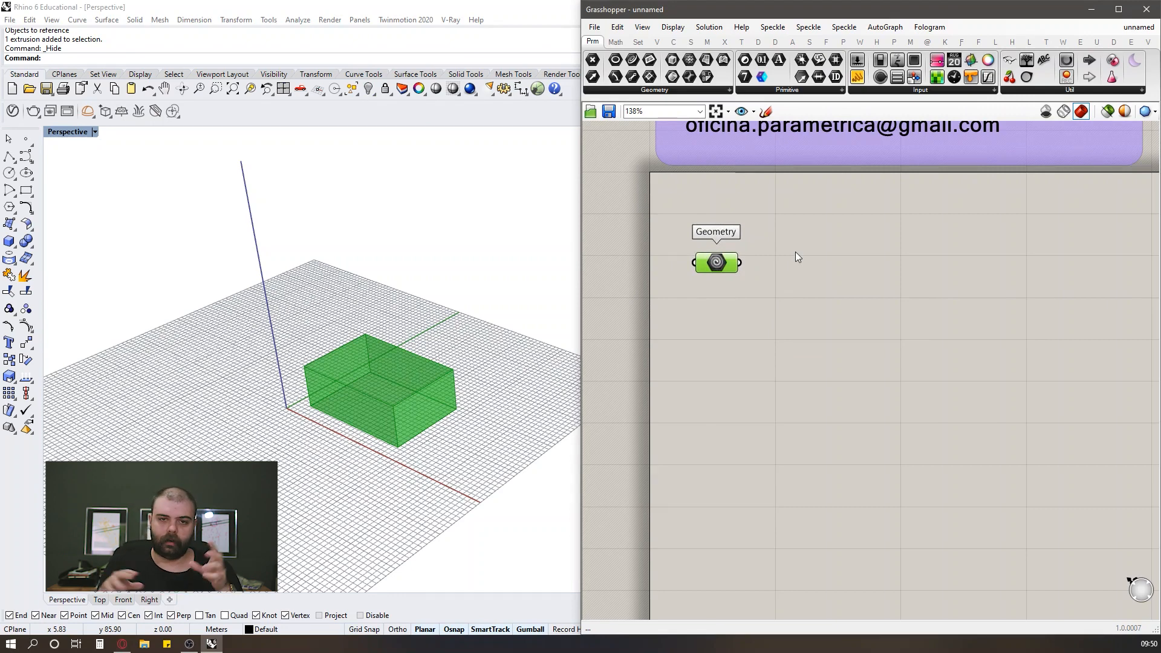
pyautogui.click(796, 252)
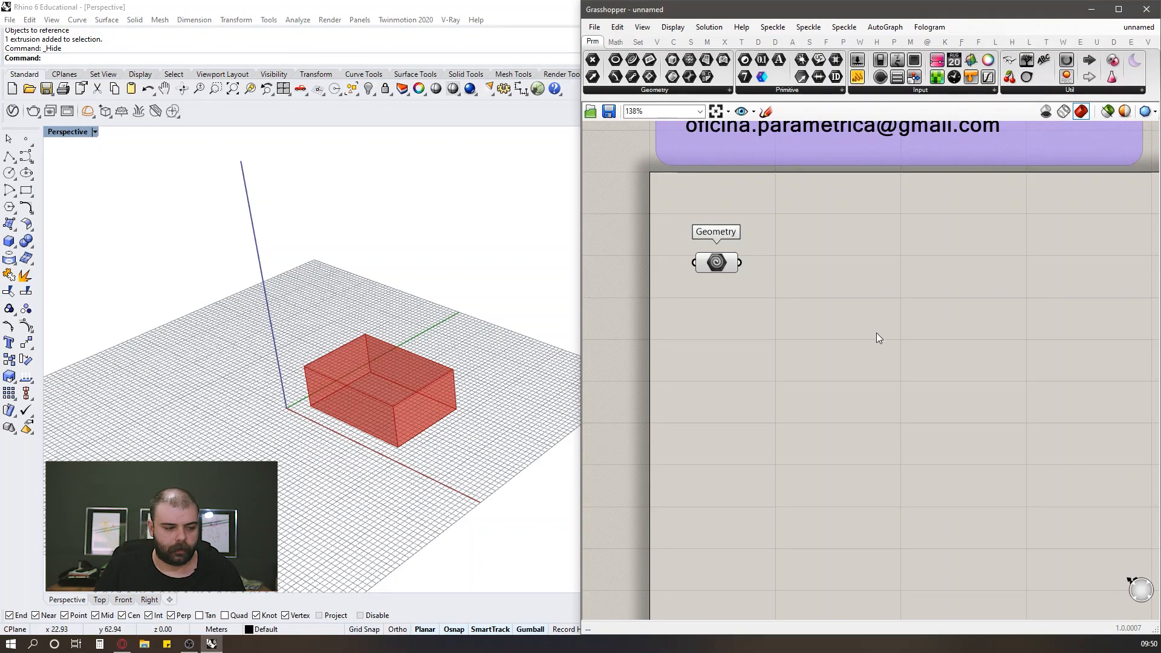
# Step: Add a Move component and place it to the right of the Geometry parameter, leaving space between them
pyautogui.doubleClick(865, 317)
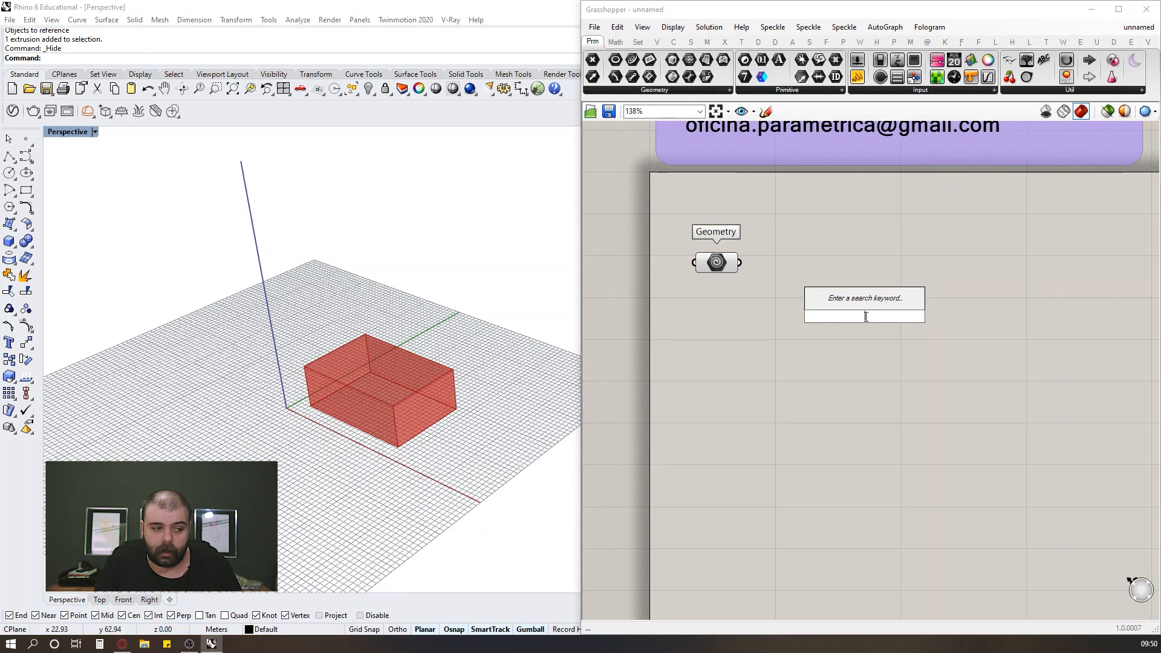
pyautogui.write('move')
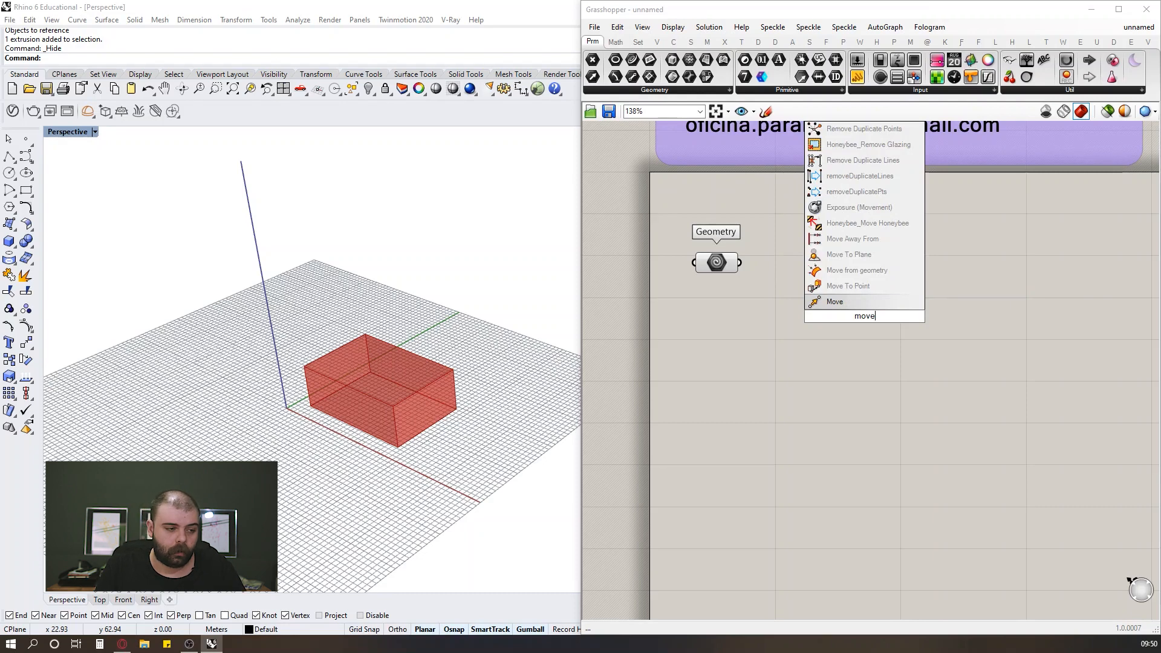
pyautogui.click(835, 302)
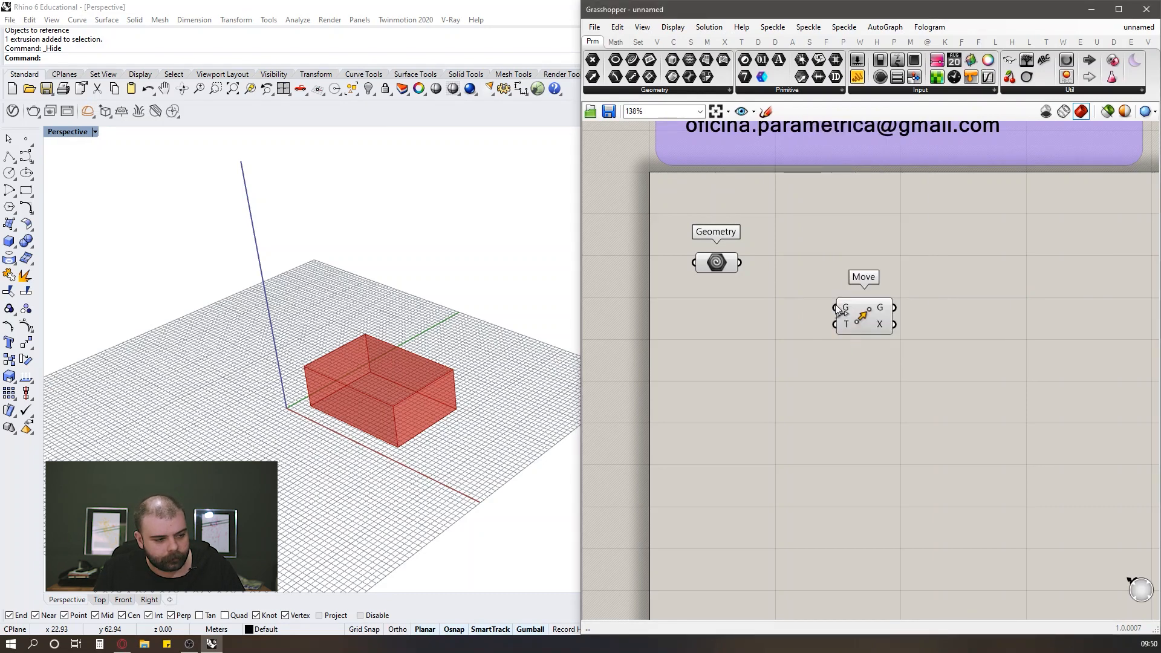
pyautogui.moveTo(859, 325); pyautogui.dragTo(914, 280)
pyautogui.click(866, 287)
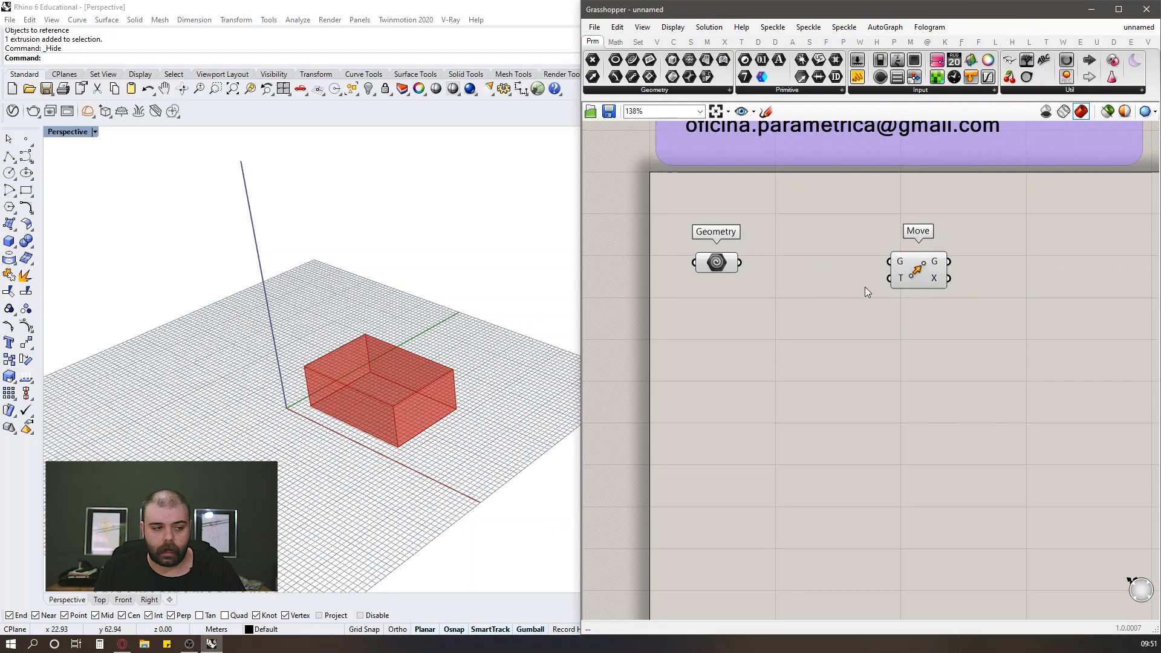
# Step: Examine the Move component's G and T inputs and its G and X outputs
pyautogui.moveTo(812, 186); pyautogui.dragTo(1024, 345)
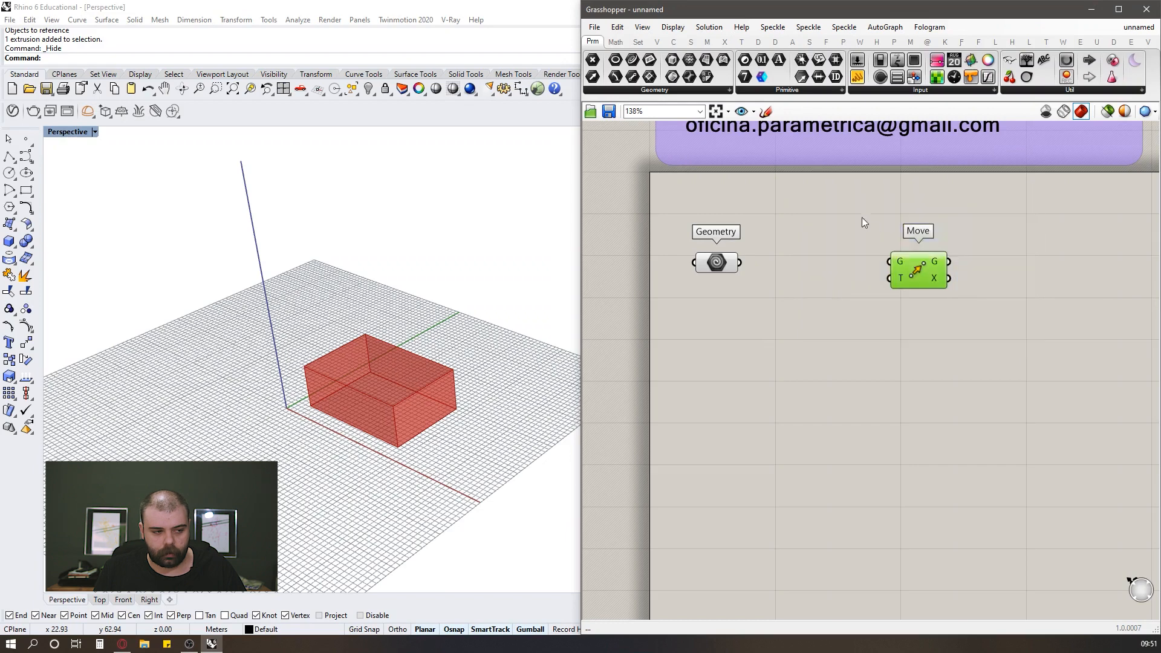
pyautogui.moveTo(857, 216); pyautogui.dragTo(1004, 260)
pyautogui.moveTo(814, 187); pyautogui.dragTo(1025, 334)
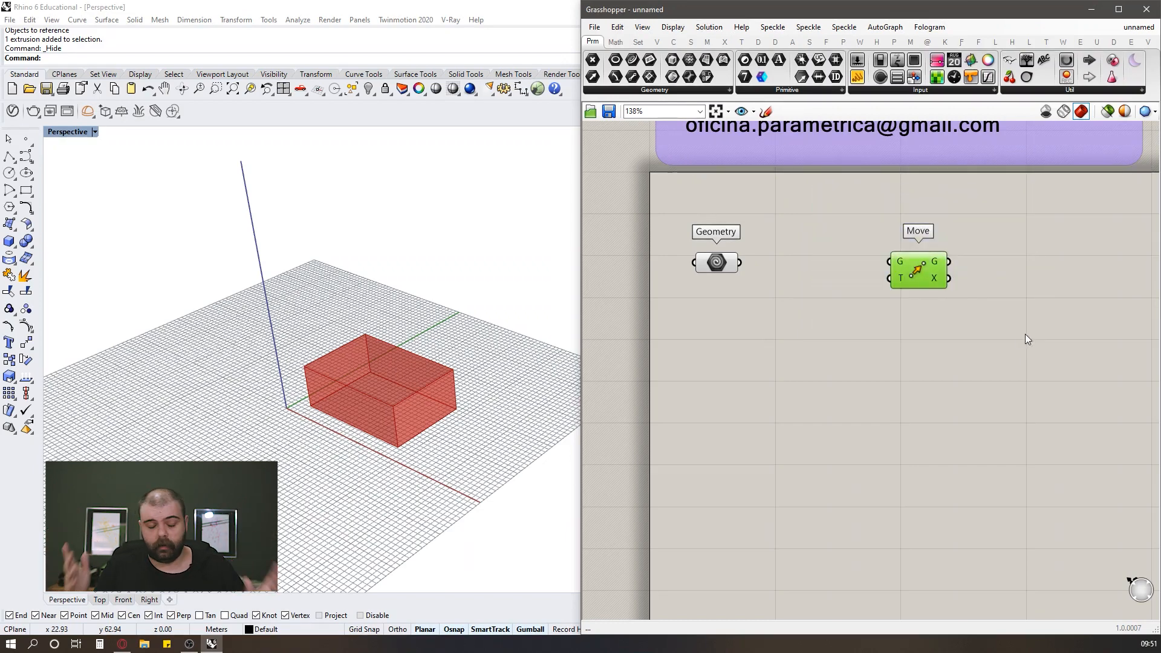
pyautogui.click(1017, 273)
pyautogui.scroll(3, 1017, 270)
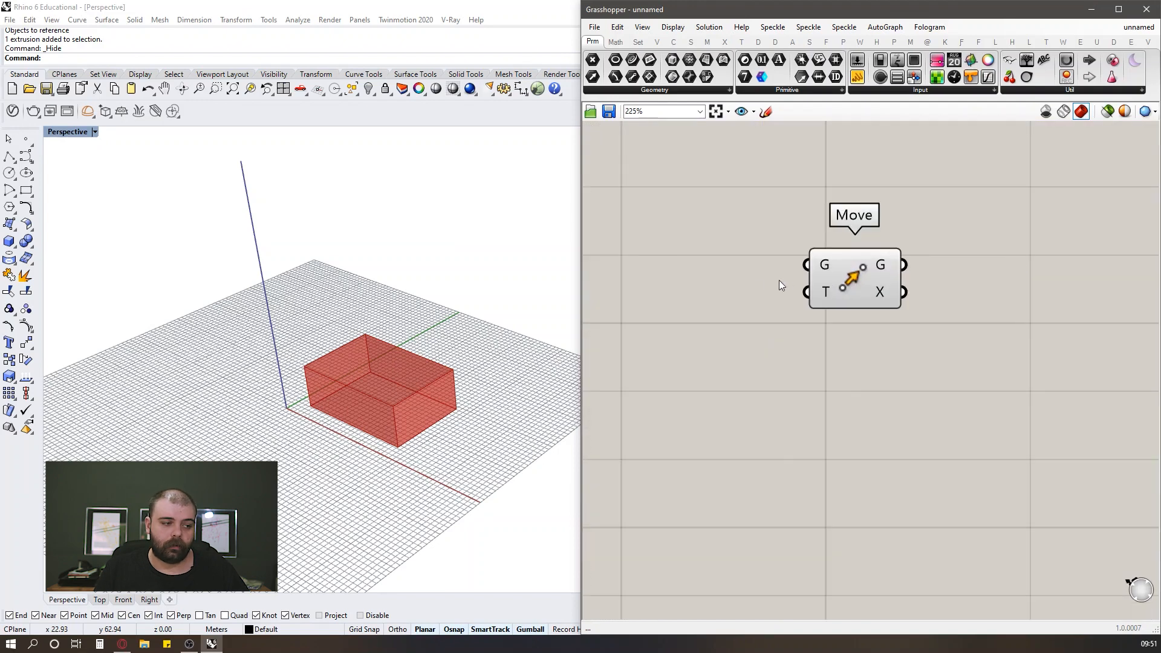
pyautogui.moveTo(759, 205); pyautogui.dragTo(835, 345)
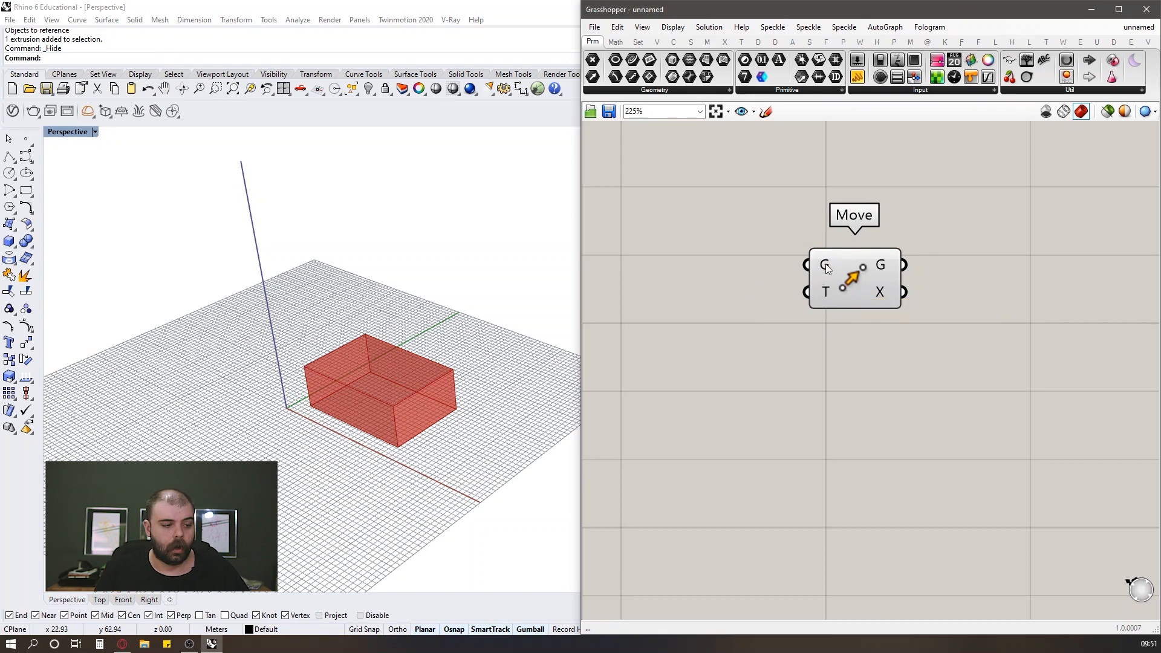
pyautogui.moveTo(827, 231); pyautogui.dragTo(883, 340)
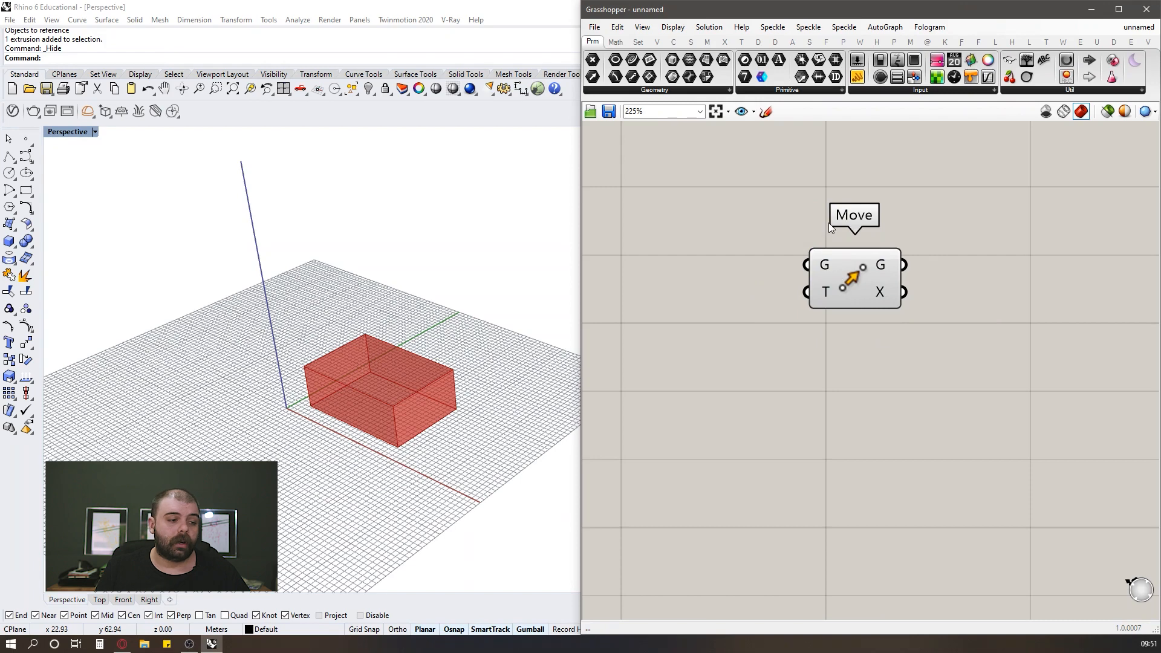
pyautogui.moveTo(834, 233); pyautogui.dragTo(887, 310)
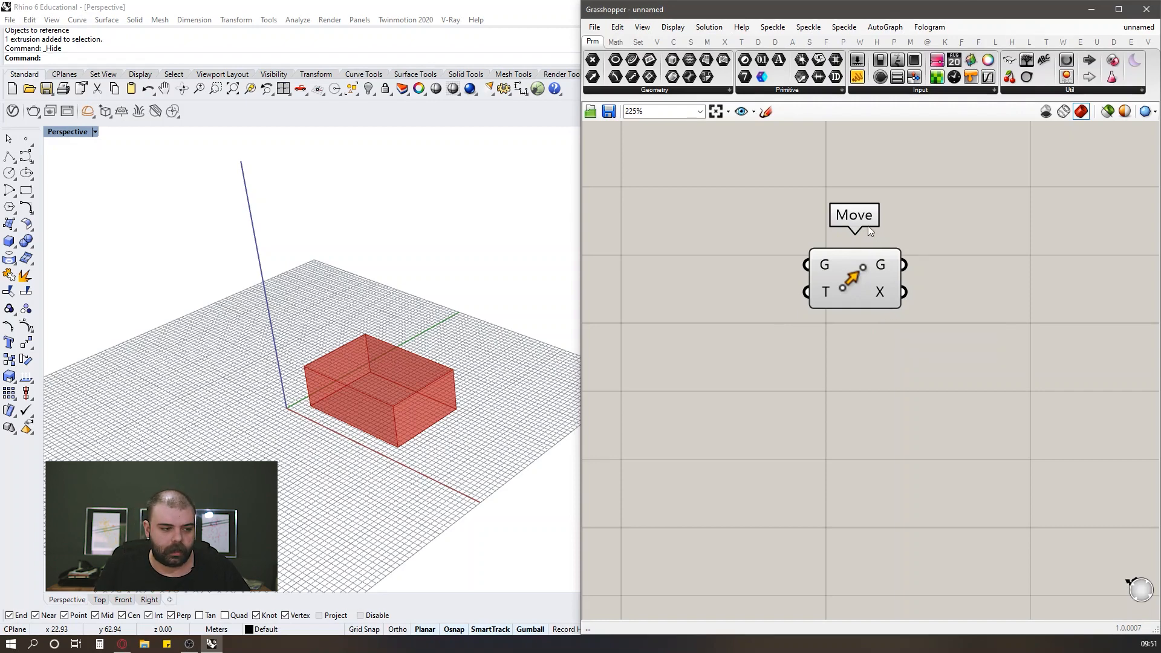
pyautogui.moveTo(867, 226); pyautogui.dragTo(936, 339)
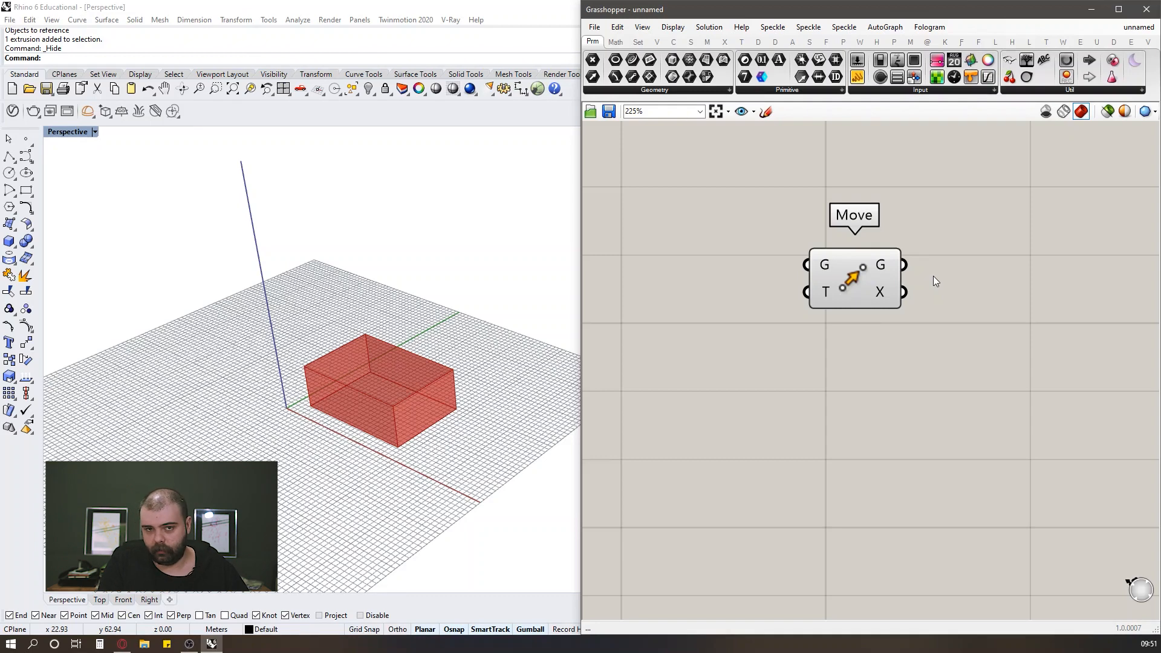
pyautogui.moveTo(809, 282); pyautogui.dragTo(838, 322)
pyautogui.moveTo(831, 232); pyautogui.dragTo(919, 332)
pyautogui.scroll(-2, 978, 319)
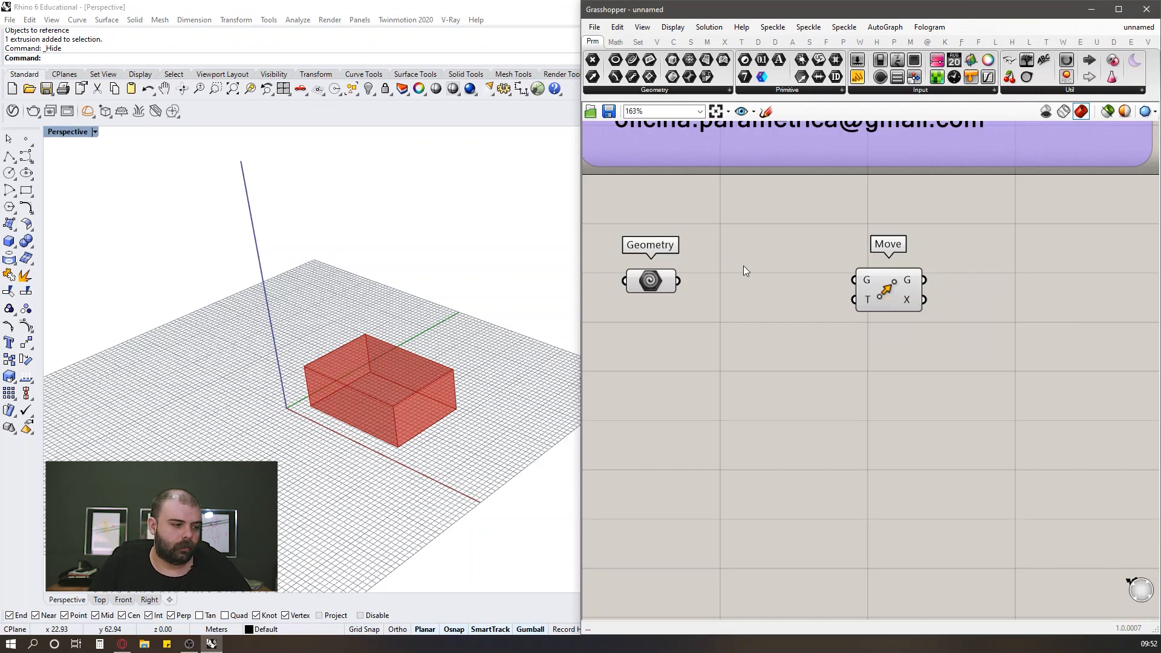
# Step: Connect the Geometry parameter's output to the Move component's G input and inspect the moved box in the Rhino perspective view
pyautogui.click(655, 278)
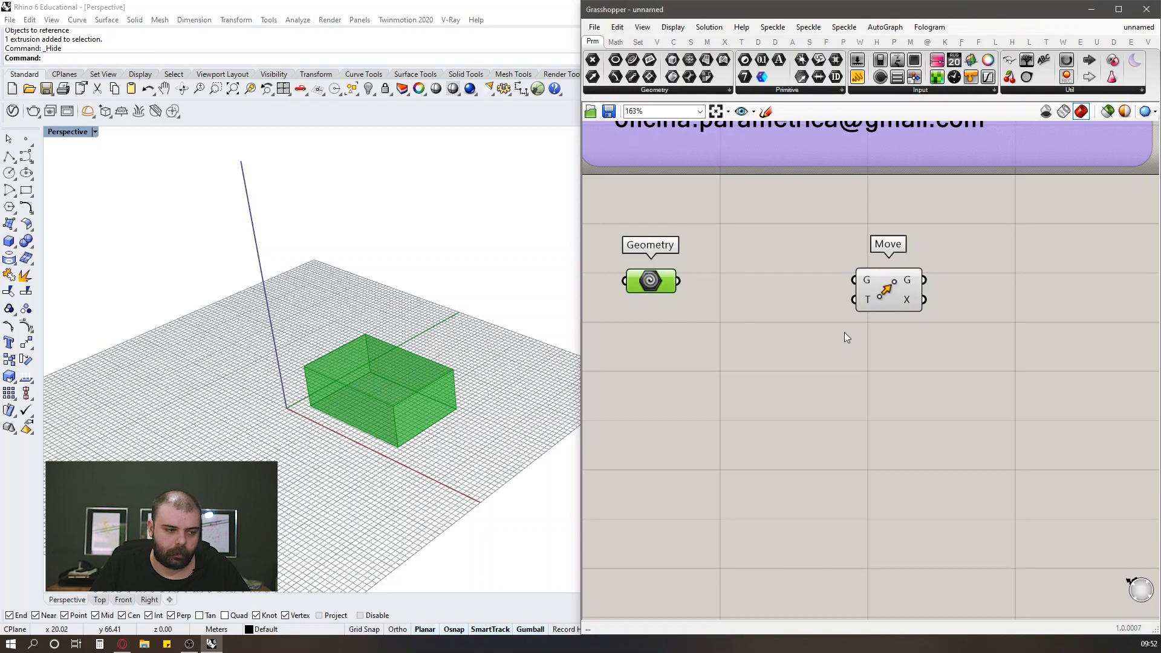
pyautogui.click(822, 349)
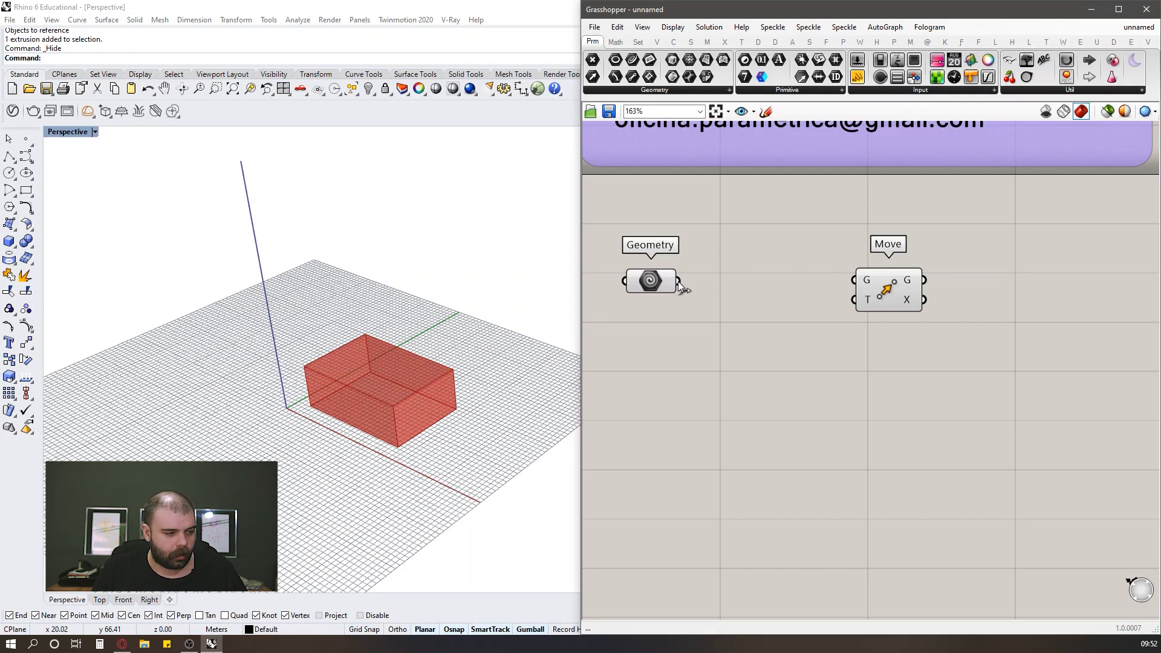
pyautogui.moveTo(679, 285)
pyautogui.mouseDown()
pyautogui.moveTo(723, 284)
pyautogui.moveTo(786, 238)
pyautogui.moveTo(757, 438)
pyautogui.moveTo(671, 454)
pyautogui.moveTo(904, 190)
pyautogui.moveTo(817, 448)
pyautogui.moveTo(871, 229)
pyautogui.moveTo(1117, 275)
pyautogui.moveTo(717, 278)
pyautogui.moveTo(687, 261)
pyautogui.moveTo(702, 275)
pyautogui.moveTo(678, 286)
pyautogui.mouseUp()
pyautogui.moveTo(672, 235); pyautogui.dragTo(855, 279)
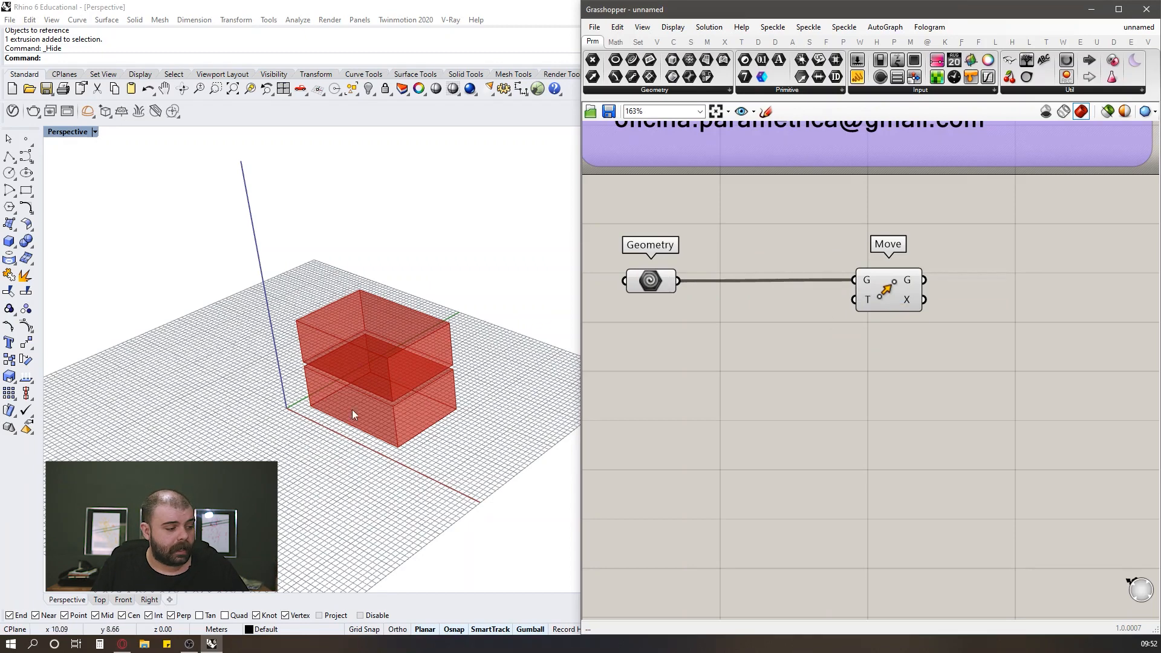
pyautogui.moveTo(353, 410); pyautogui.dragTo(378, 388, button='right')
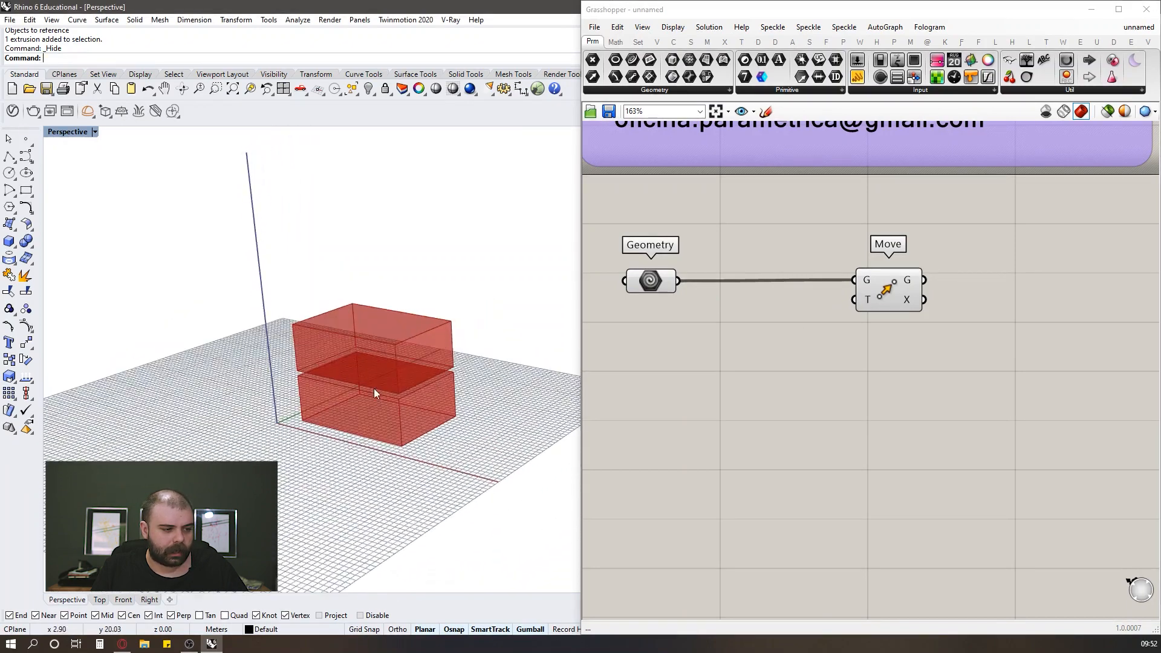
# Step: Check the Move component's T input, and add a Unit X vector component below the wire between Geometry and Move
pyautogui.moveTo(868, 301)
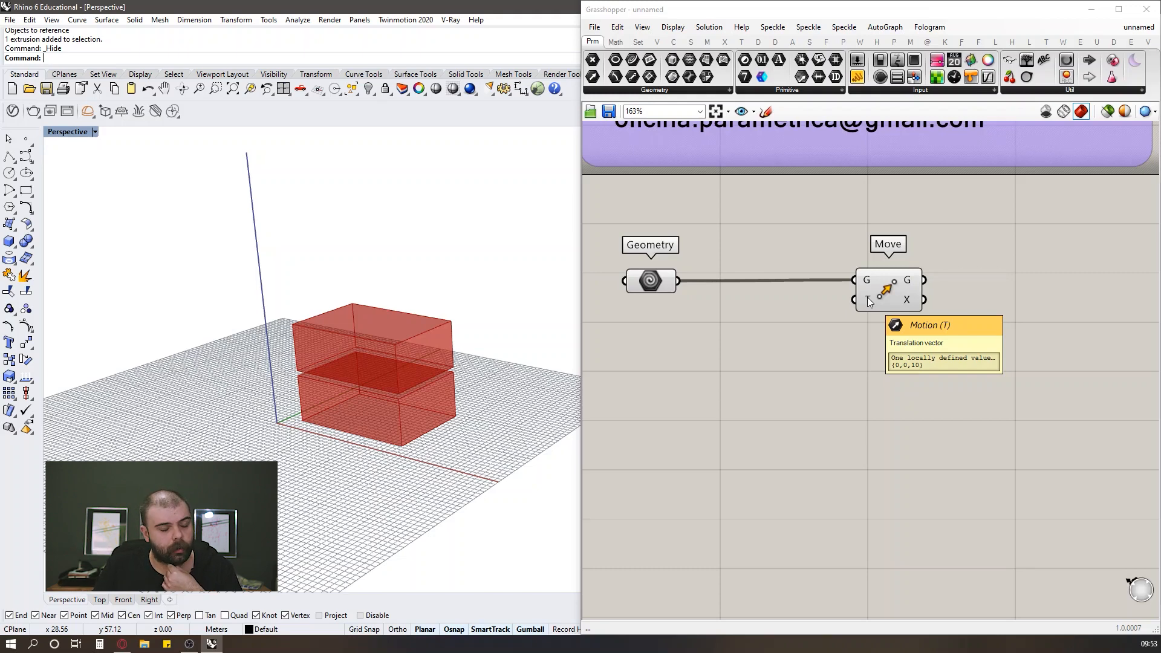
pyautogui.doubleClick(772, 360)
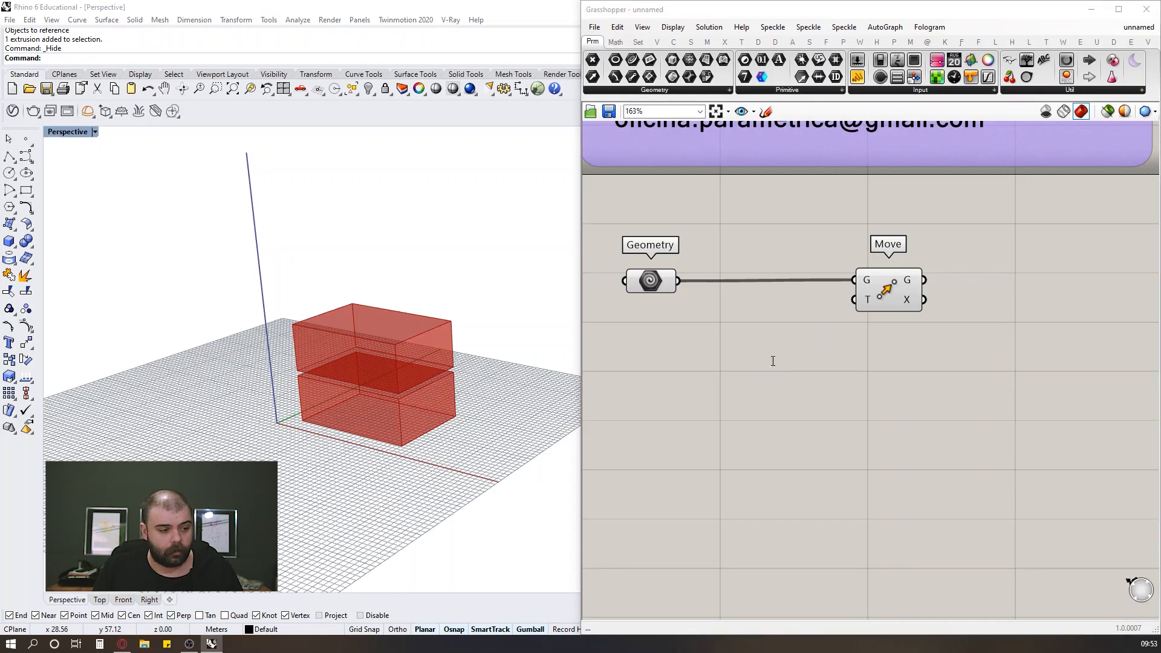
pyautogui.write('x')
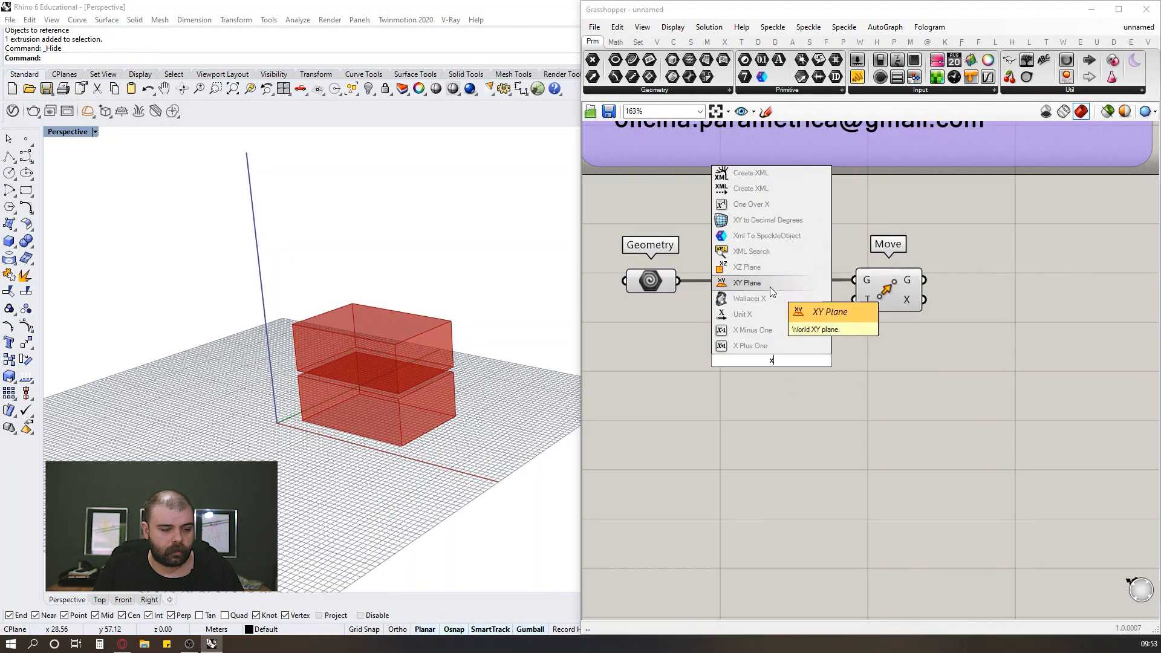
pyautogui.click(743, 315)
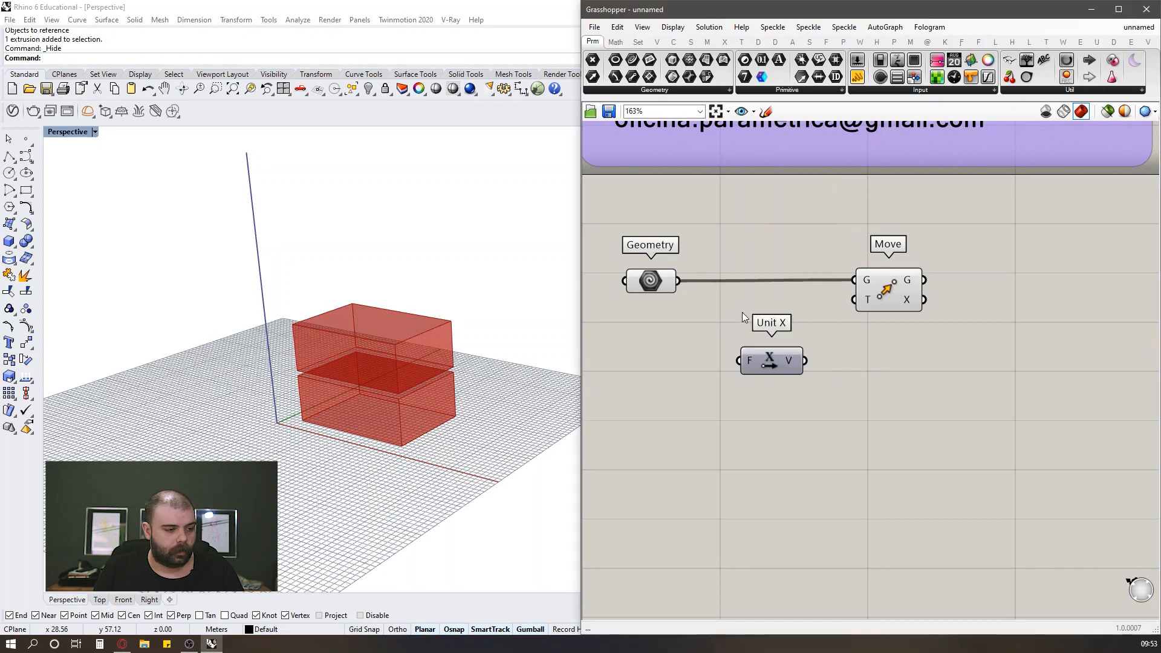
pyautogui.moveTo(771, 362); pyautogui.dragTo(786, 369)
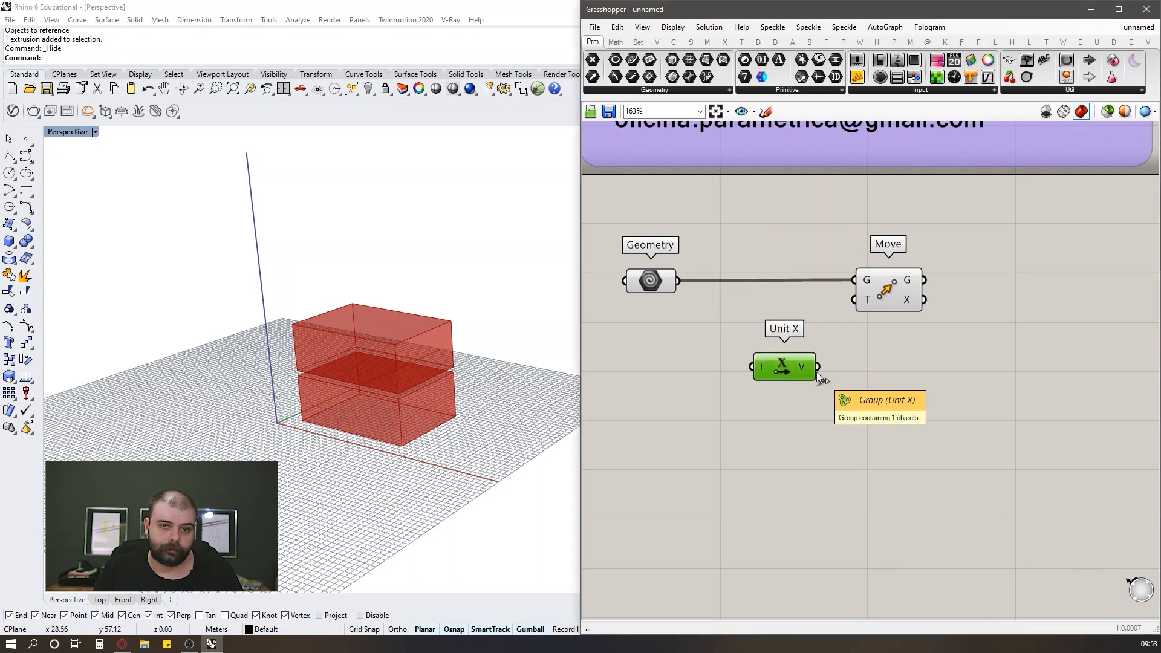
pyautogui.click(800, 392)
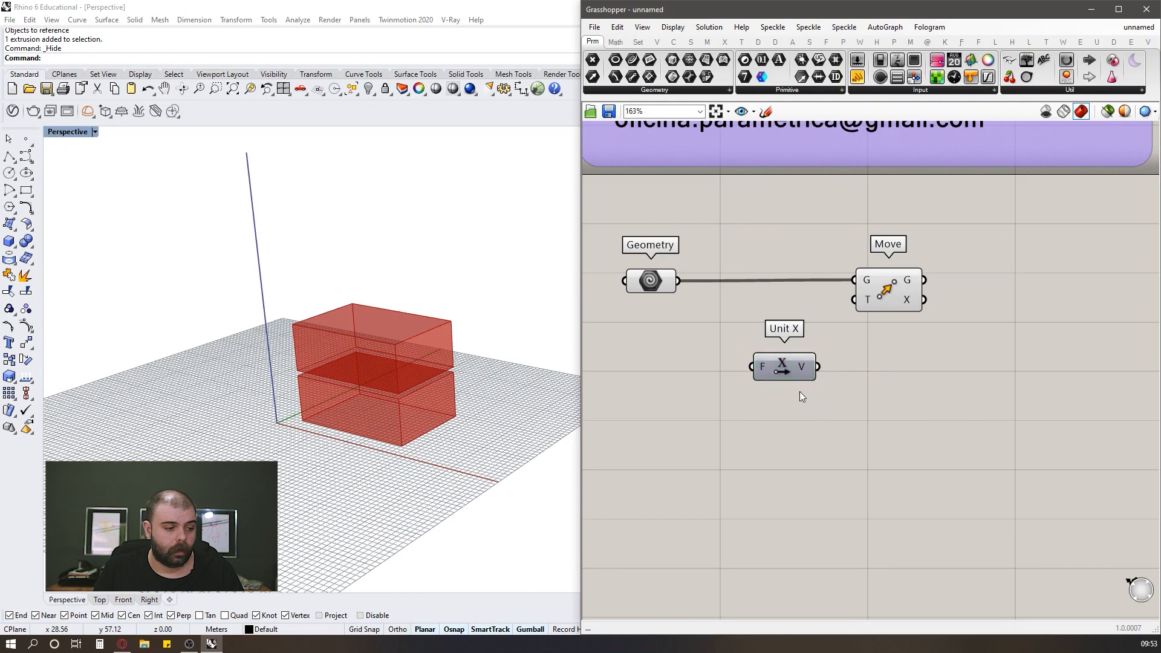
pyautogui.moveTo(784, 368); pyautogui.dragTo(776, 363)
pyautogui.click(826, 374)
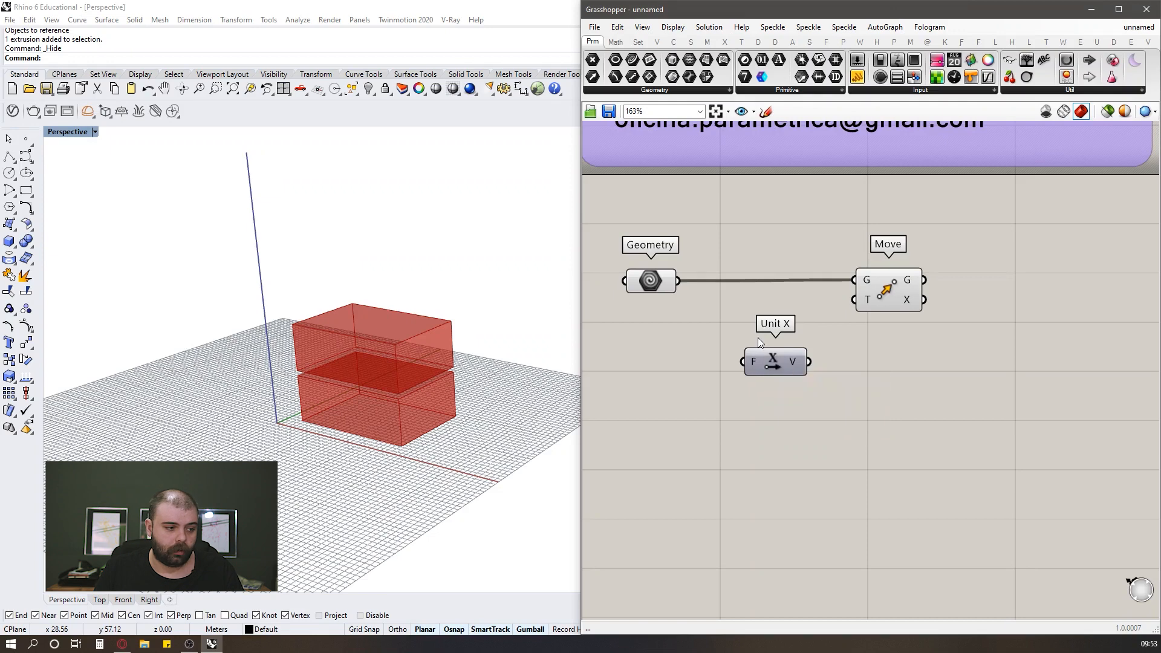
pyautogui.moveTo(776, 362)
pyautogui.mouseDown()
pyautogui.moveTo(799, 390)
pyautogui.moveTo(785, 370)
pyautogui.mouseUp()
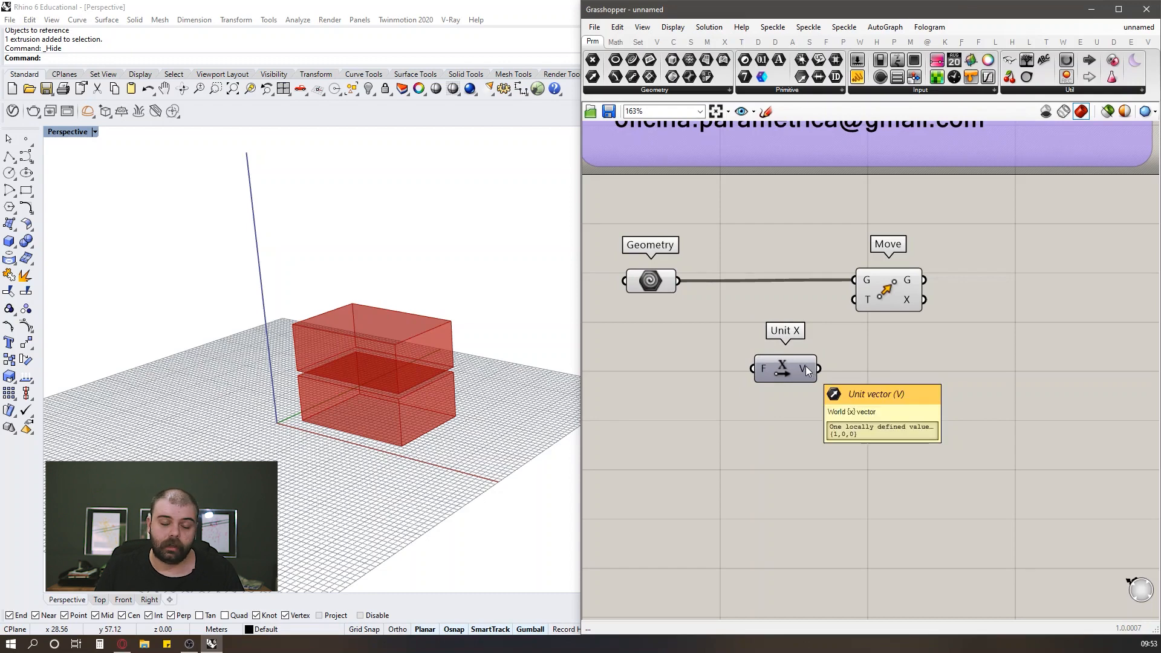
pyautogui.click(804, 369)
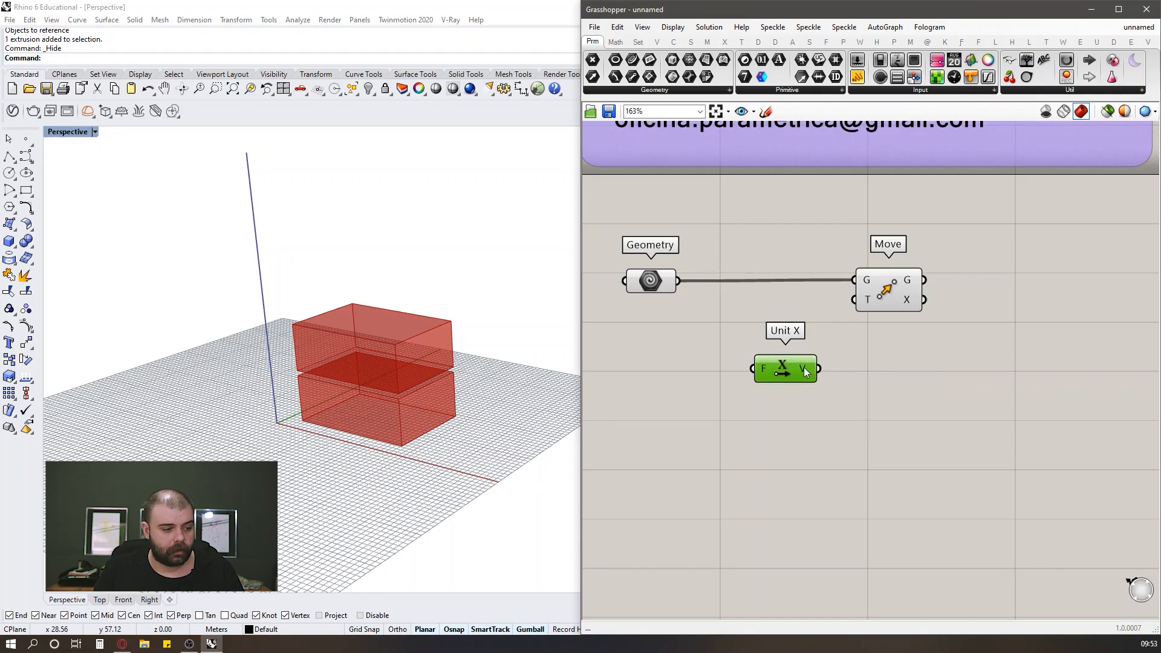
# Step: Connect the Unit X vector output to the Move component's T input, undoing and redoing the connection to compare both previews
pyautogui.moveTo(818, 370); pyautogui.dragTo(863, 309)
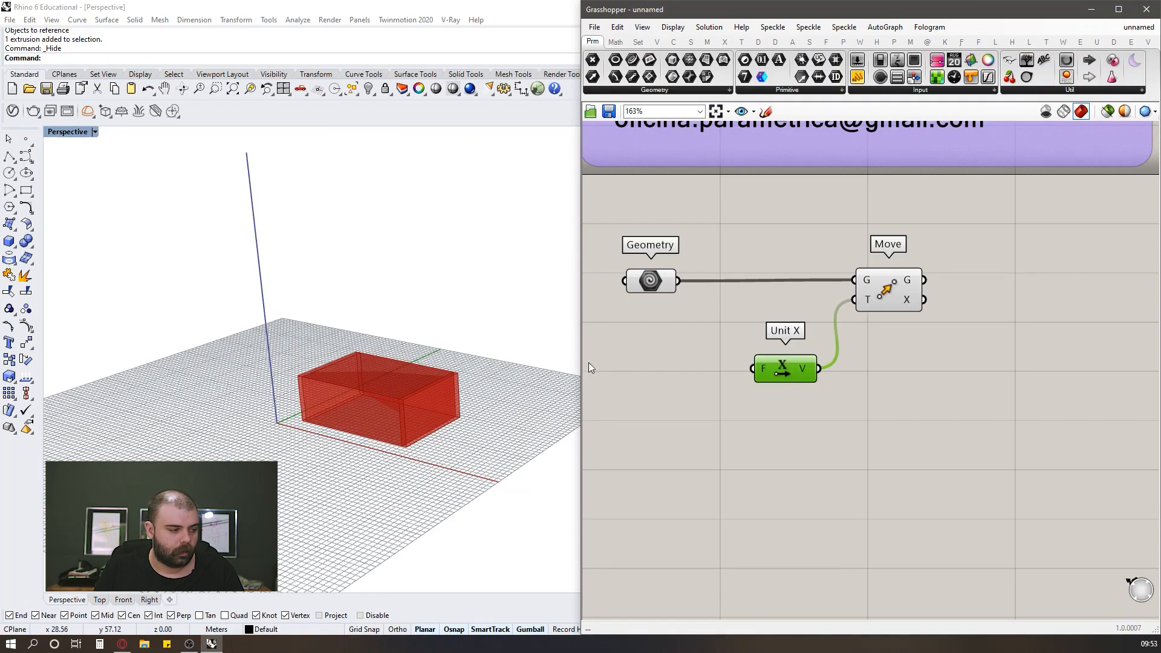
pyautogui.moveTo(404, 404); pyautogui.dragTo(578, 387, button='right')
pyautogui.click(665, 414)
pyautogui.hotkey('ctrl', 'z')
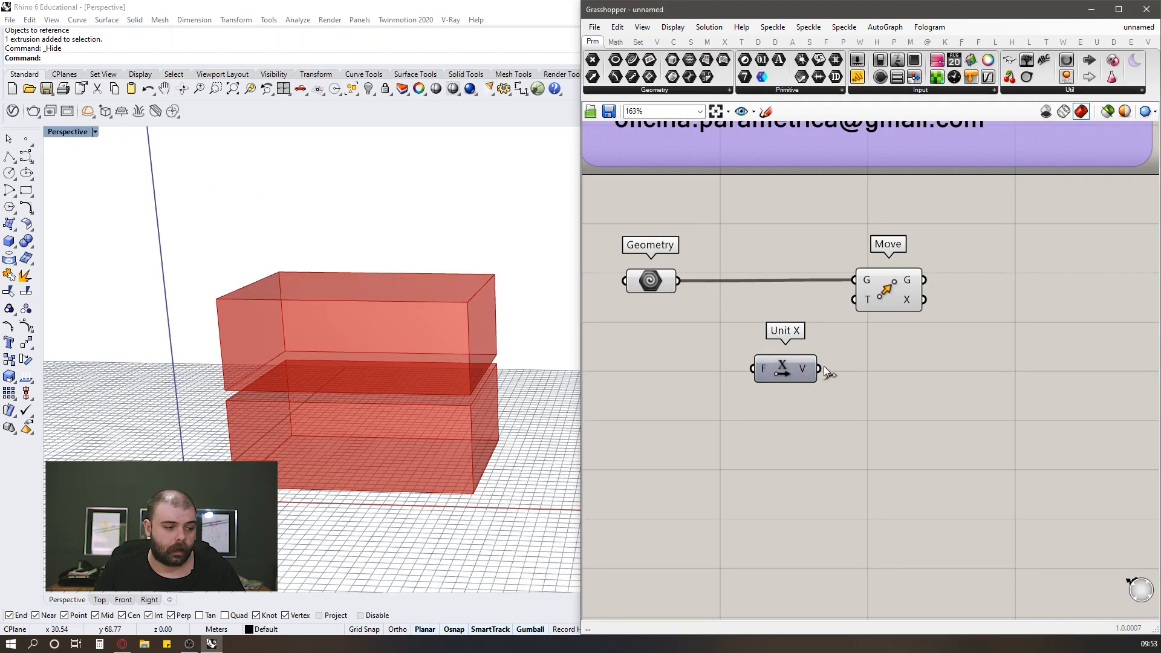
pyautogui.moveTo(820, 369); pyautogui.dragTo(864, 298)
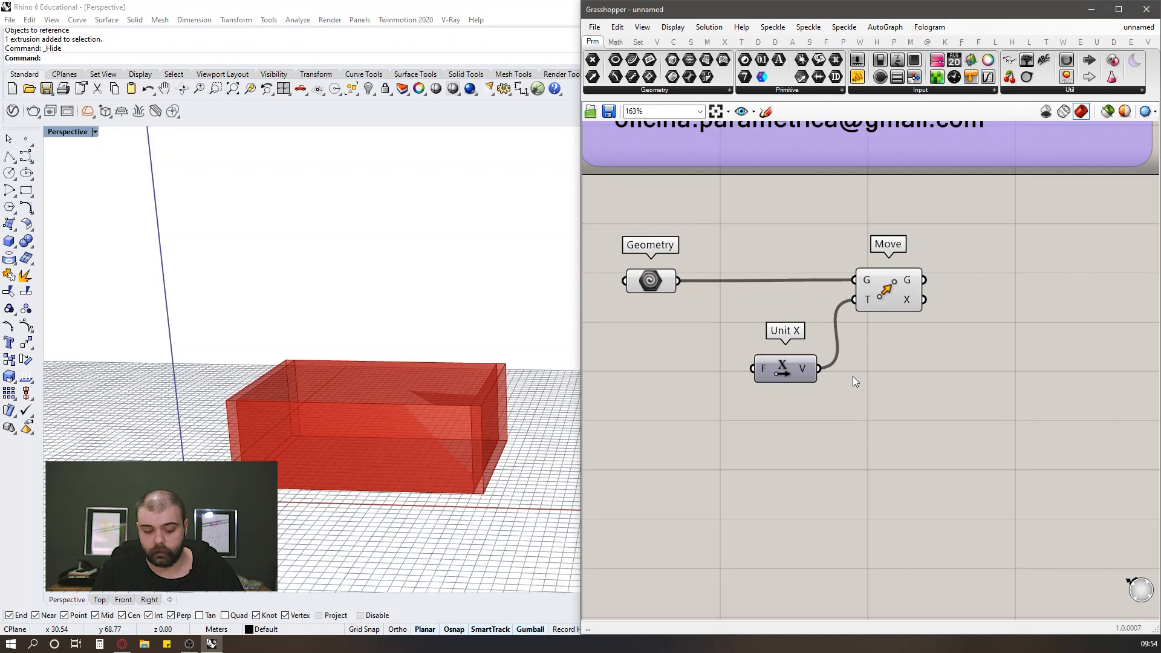
pyautogui.hotkey('ctrl', 'z')
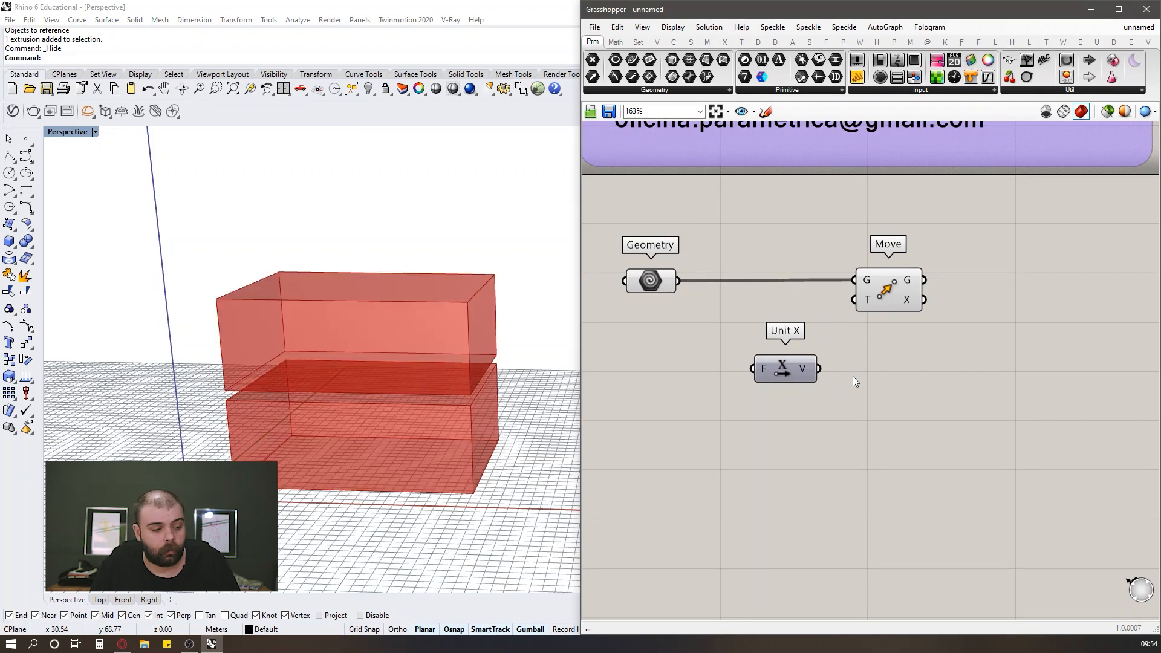
pyautogui.hotkey('ctrl', 'y')
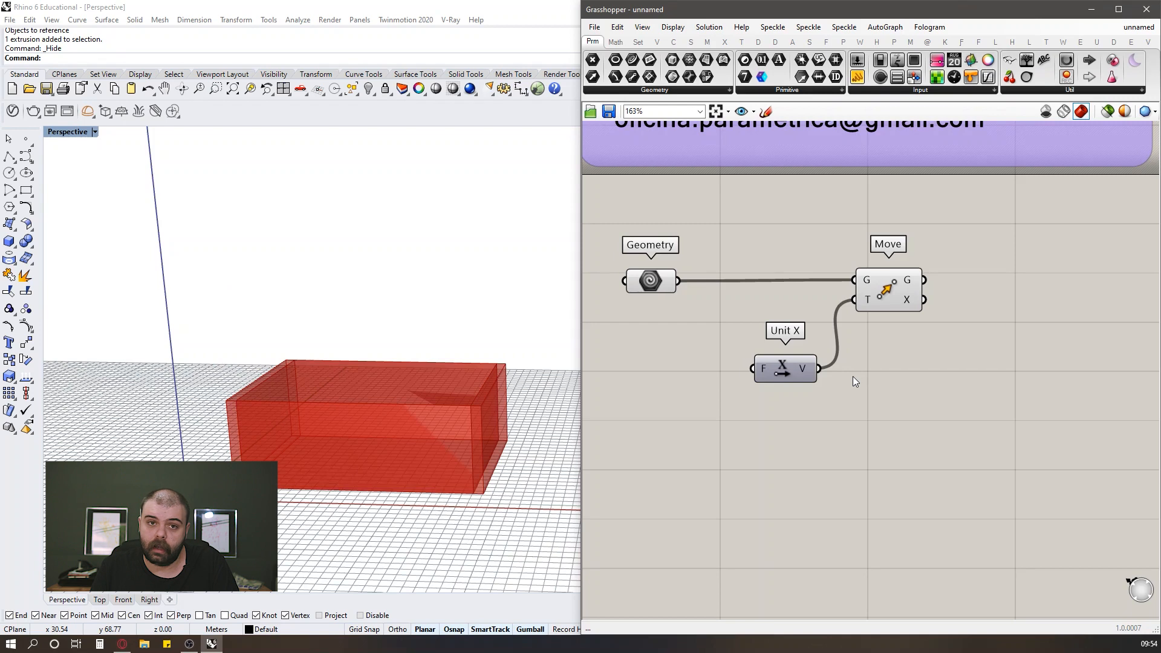
# Step: Duplicate the Unit X component by copy and paste, and undo the duplication
pyautogui.click(797, 378)
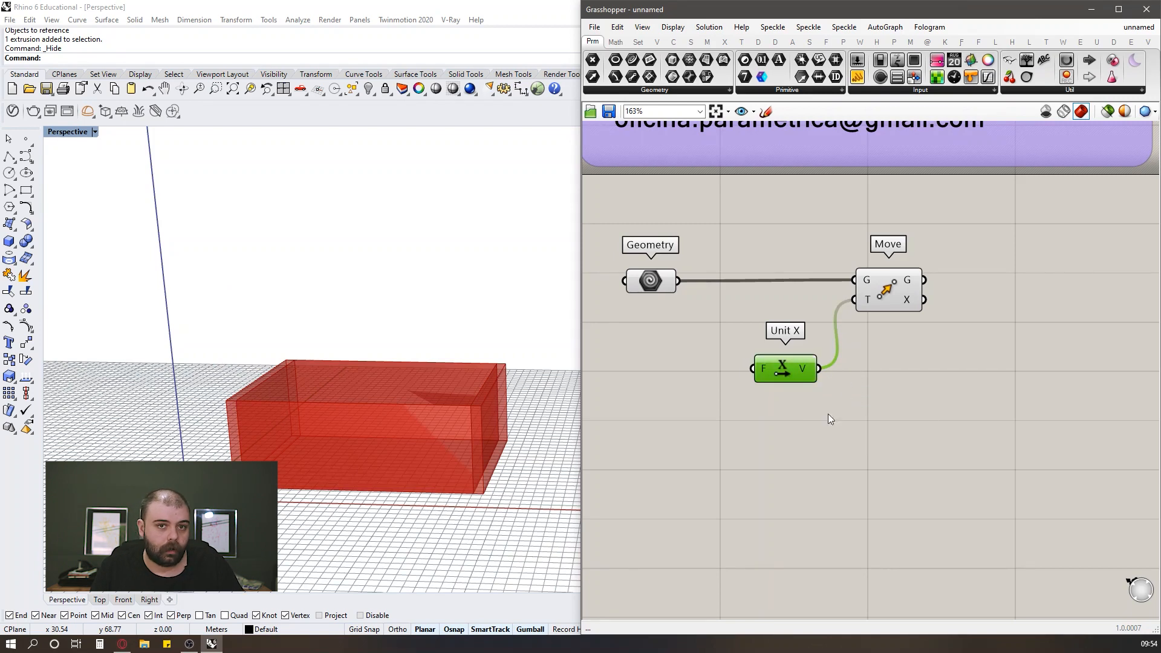
pyautogui.click(824, 430)
pyautogui.hotkey('ctrl', 'v')
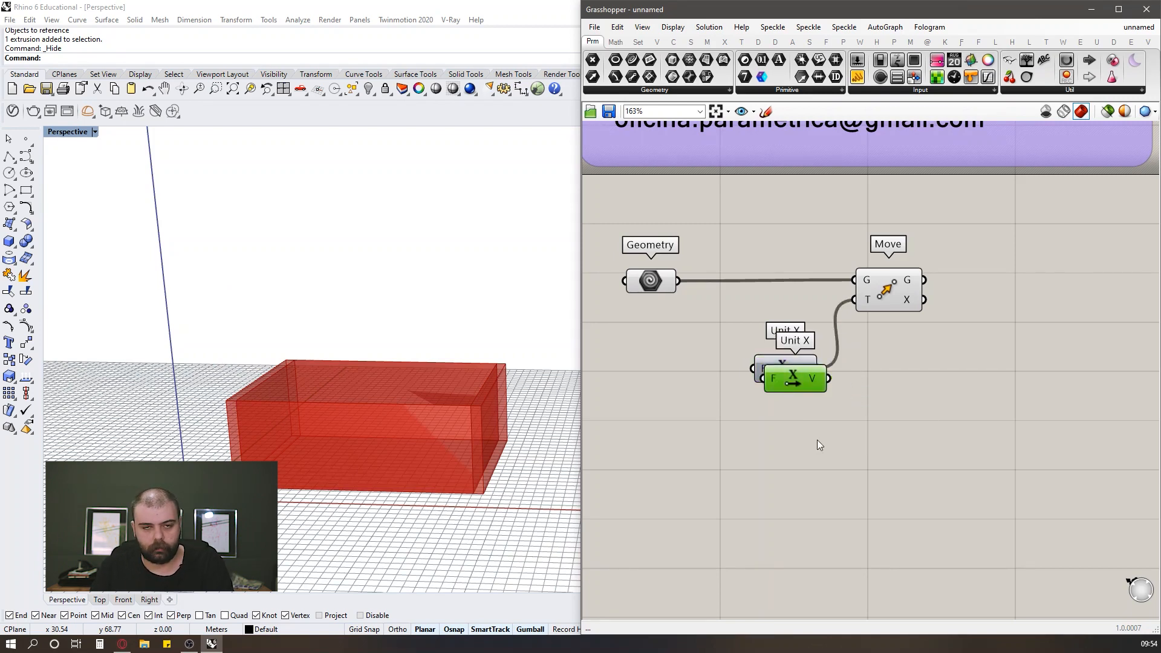
pyautogui.hotkey('ctrl', 'z')
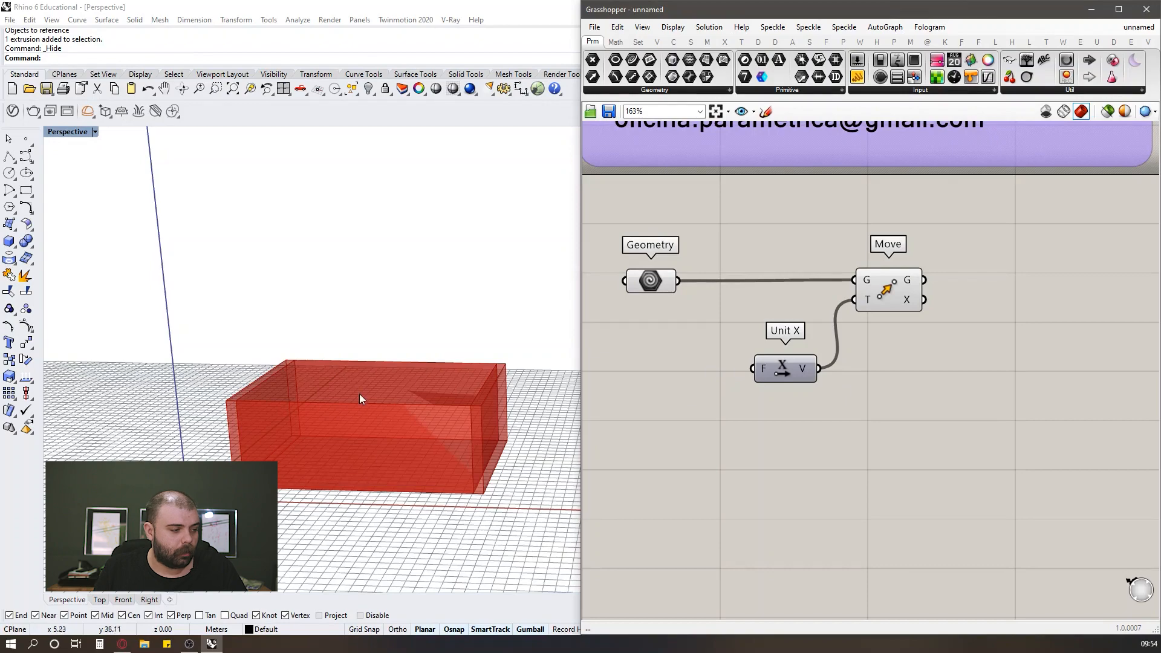
# Step: Add a Number Slider to the left of the Unit X component and connect it to the F input
pyautogui.moveTo(359, 394)
pyautogui.mouseDown(button='right')
pyautogui.moveTo(383, 397)
pyautogui.moveTo(366, 383)
pyautogui.mouseUp(button='right')
pyautogui.scroll(-3, 383, 397)
pyautogui.scroll(-2, 777, 379)
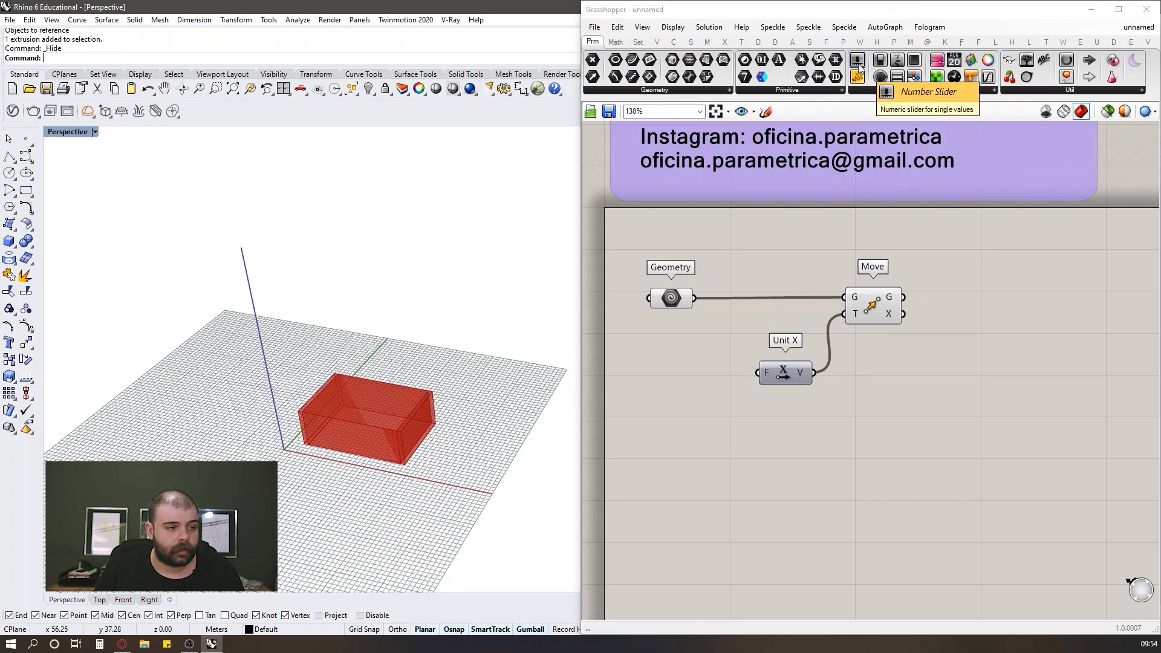
pyautogui.moveTo(863, 68); pyautogui.dragTo(746, 379)
pyautogui.scroll(-2, 665, 381)
pyautogui.scroll(2, 689, 371)
pyautogui.scroll(1, 688, 367)
pyautogui.click(709, 370)
pyautogui.moveTo(823, 351); pyautogui.dragTo(860, 355)
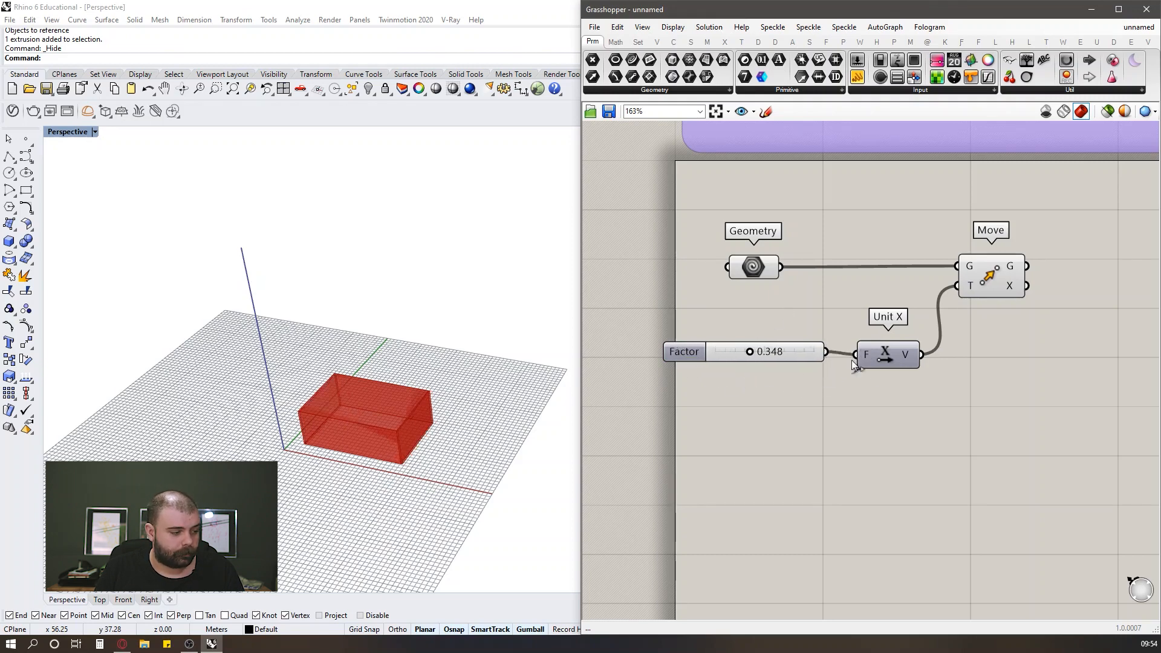
# Step: Raise the Factor slider to 1.000 while watching the moved box's preview up close
pyautogui.scroll(2, 363, 430)
pyautogui.scroll(2, 364, 429)
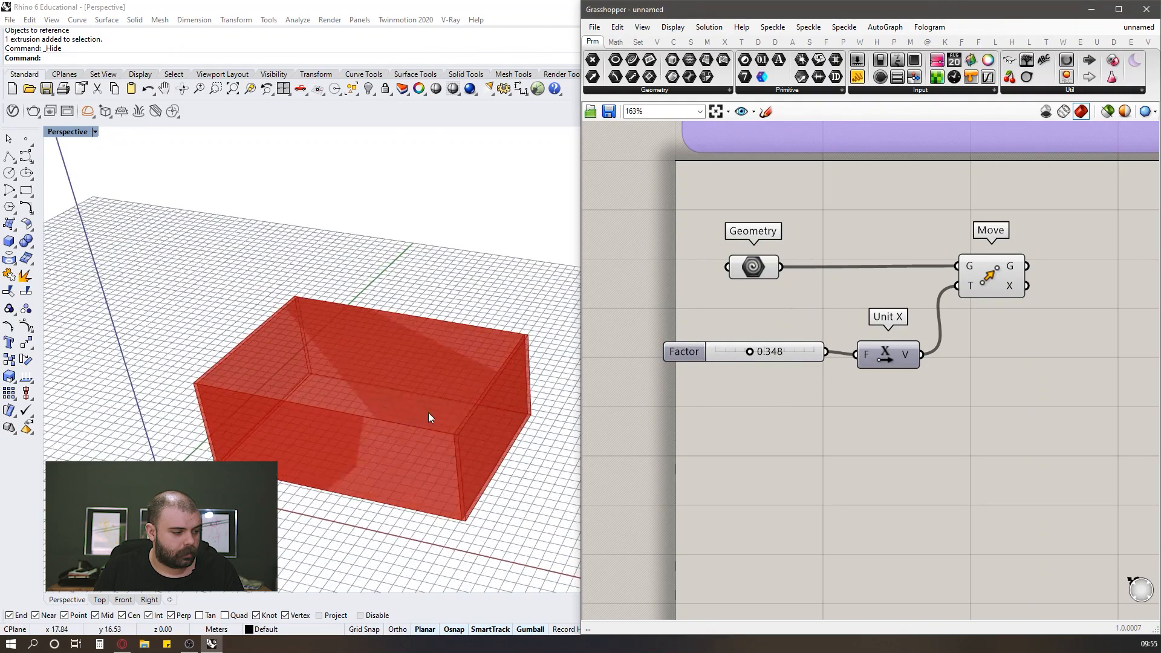
pyautogui.moveTo(748, 353); pyautogui.dragTo(872, 363)
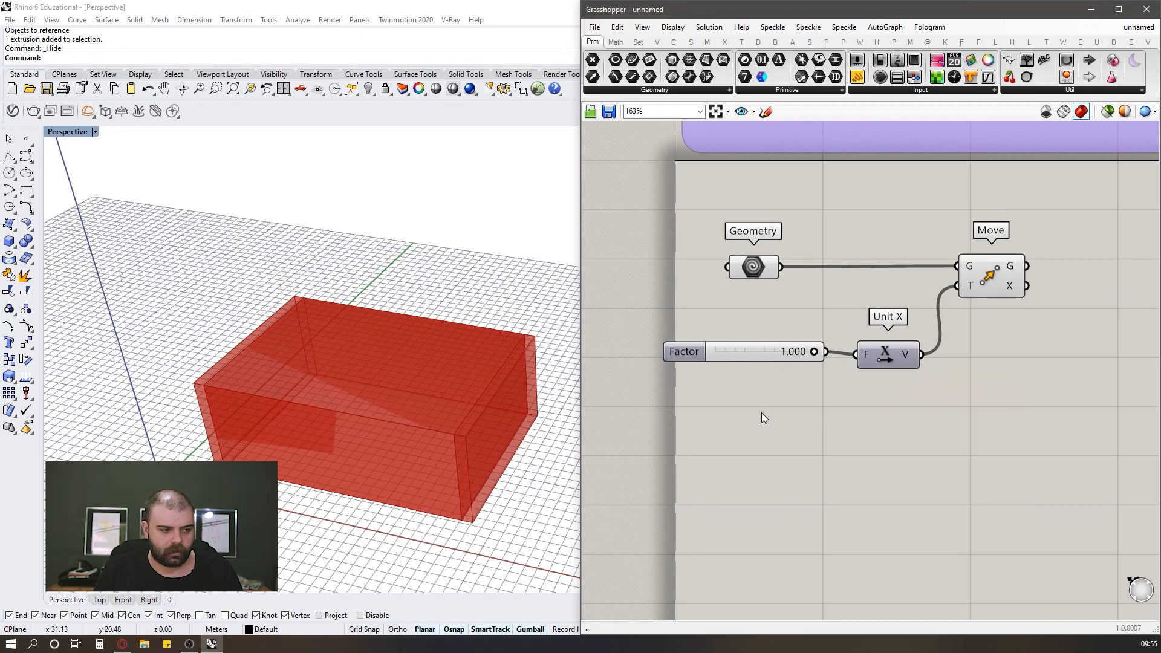
# Step: Configure the Factor slider for natural numbers (N rounding) with a maximum of 50, and set its value to 30
pyautogui.click(682, 357)
pyautogui.doubleClick(682, 358)
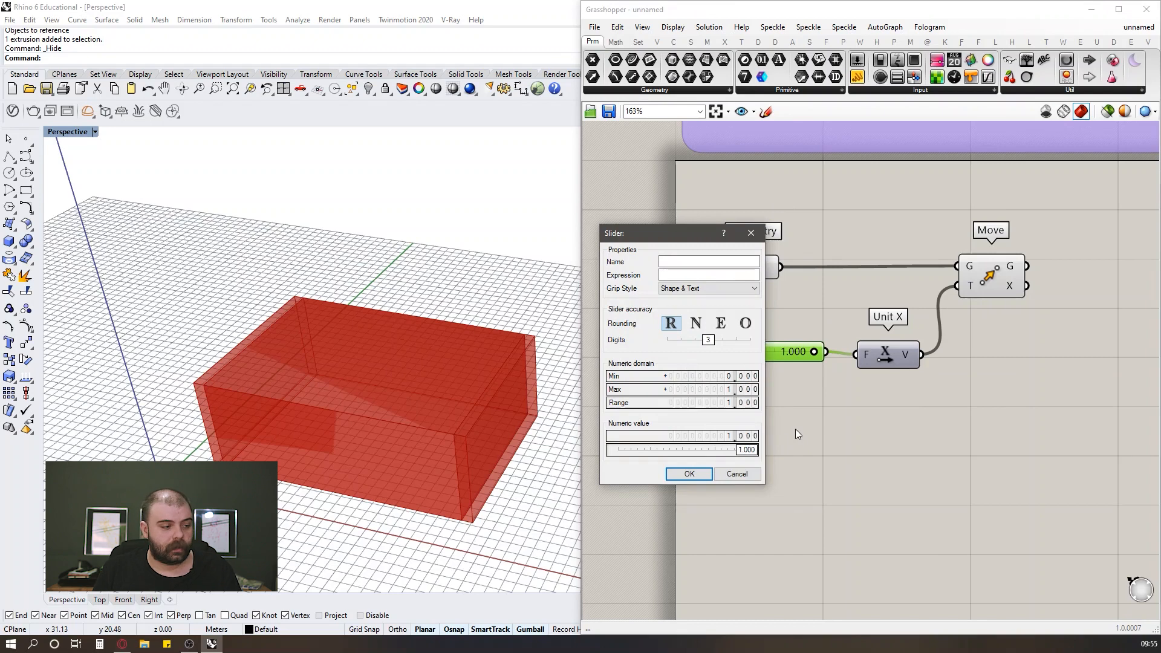
pyautogui.click(679, 261)
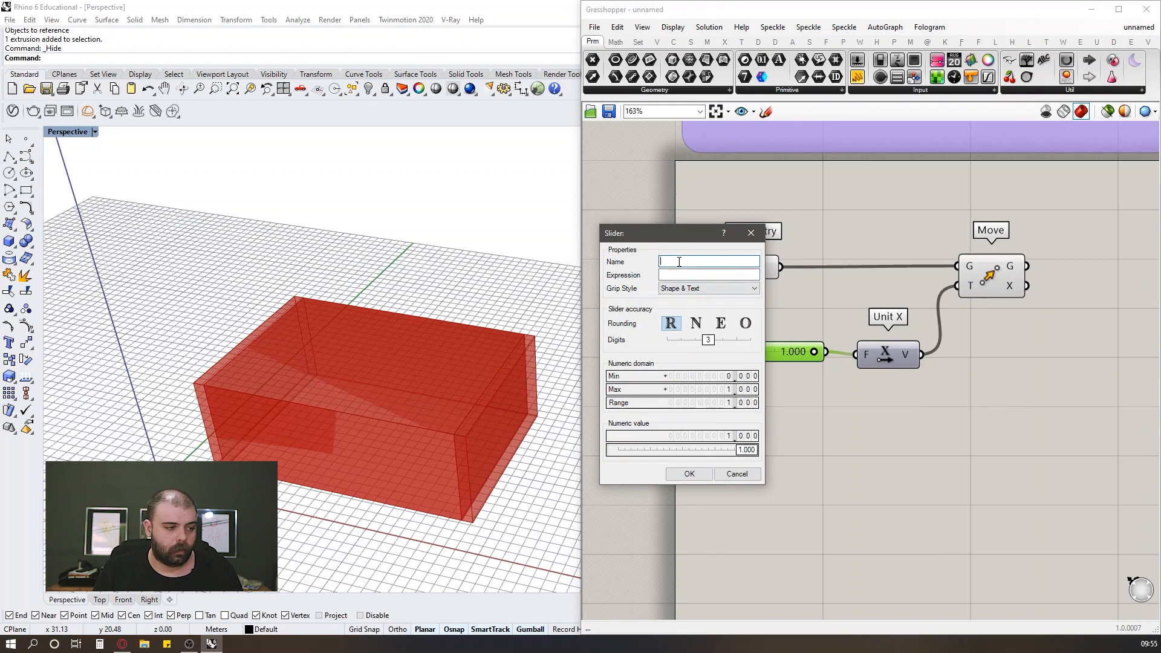
pyautogui.click(680, 273)
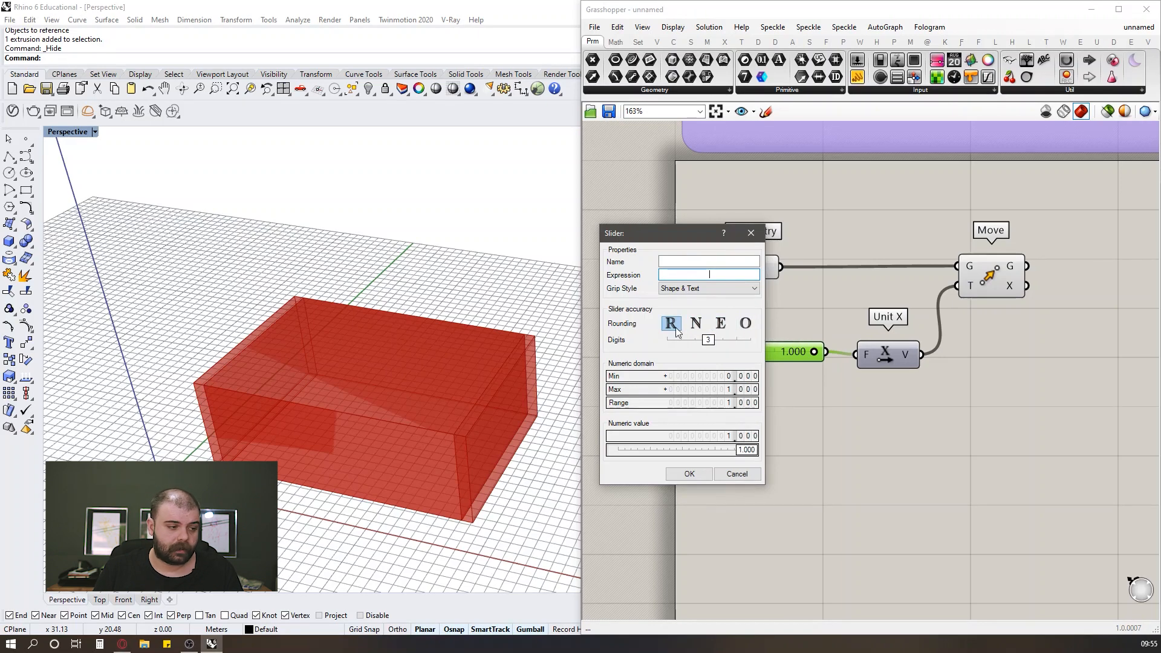
pyautogui.click(696, 325)
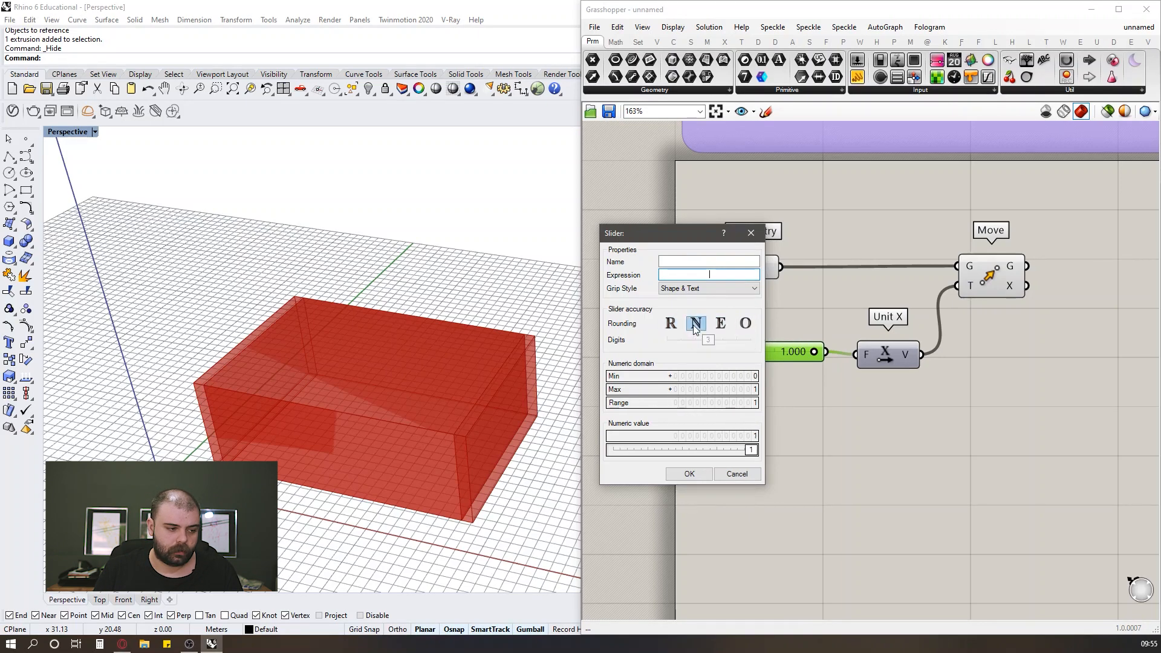
pyautogui.doubleClick(625, 390)
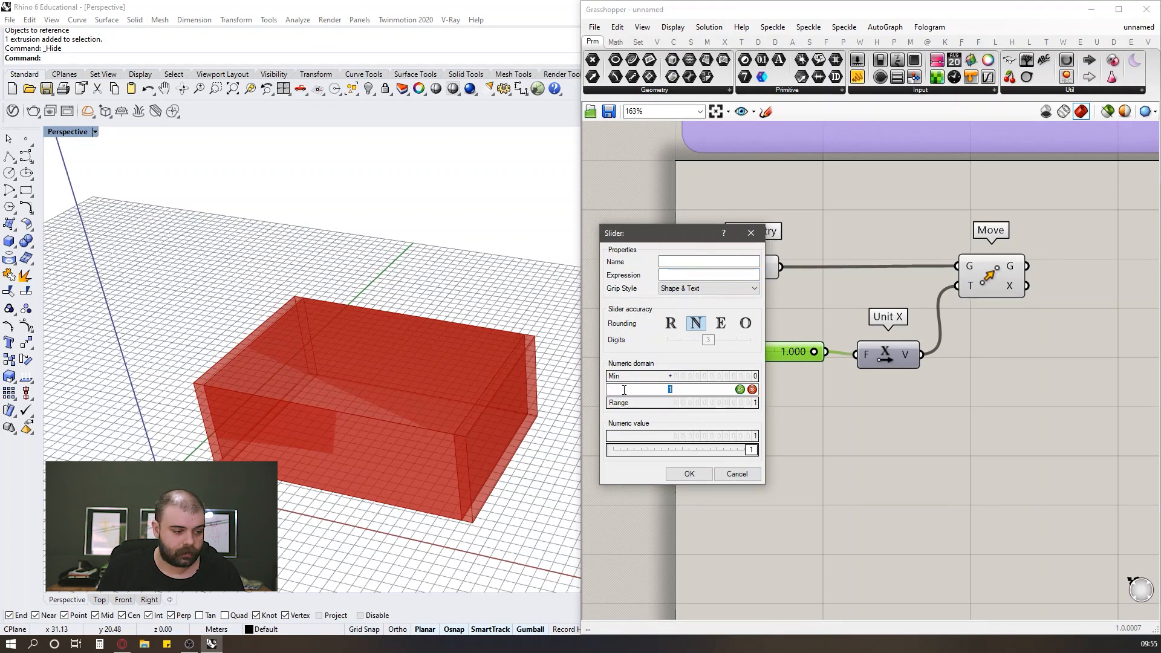
pyautogui.click(740, 389)
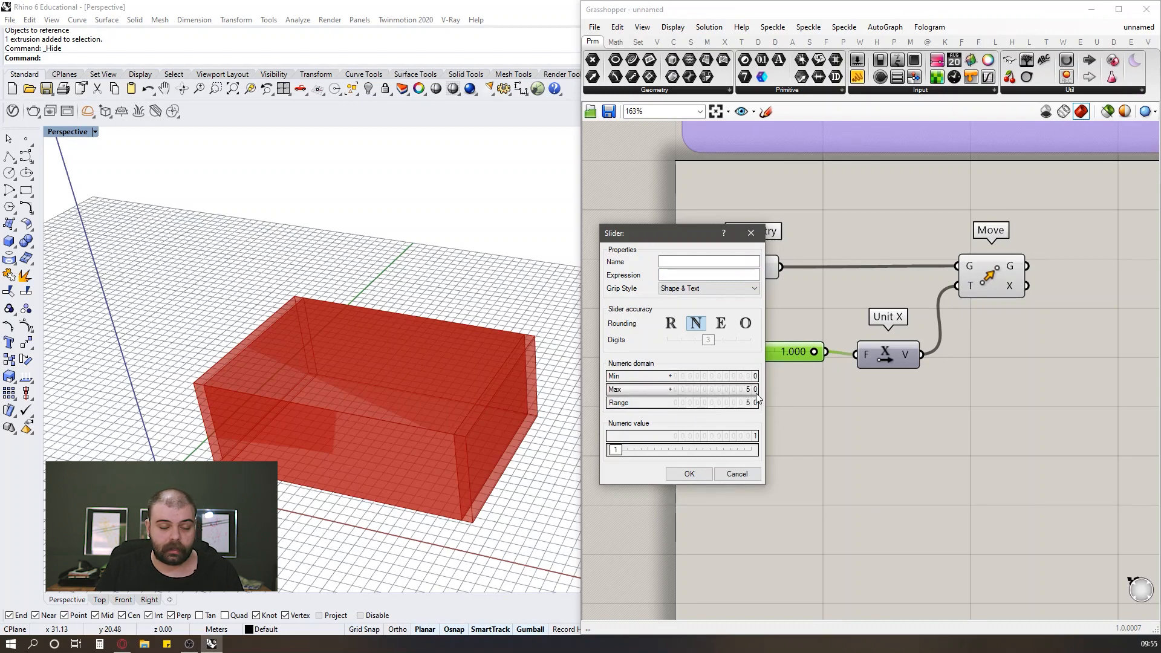
pyautogui.click(688, 476)
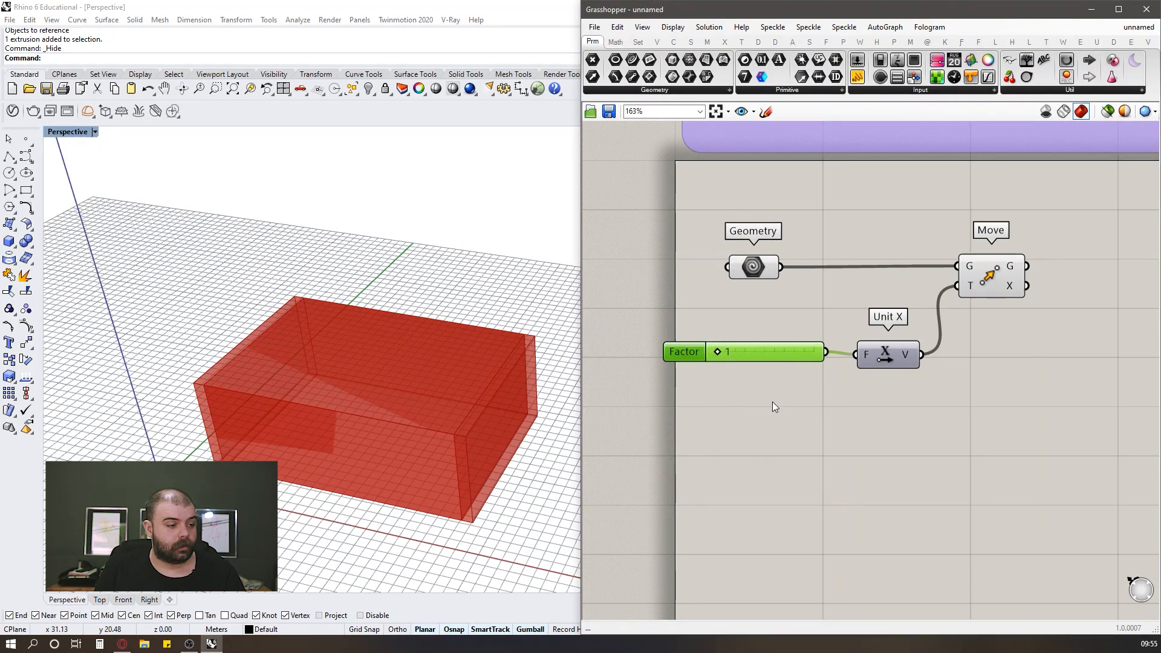
pyautogui.click(727, 396)
pyautogui.moveTo(720, 351); pyautogui.dragTo(777, 360)
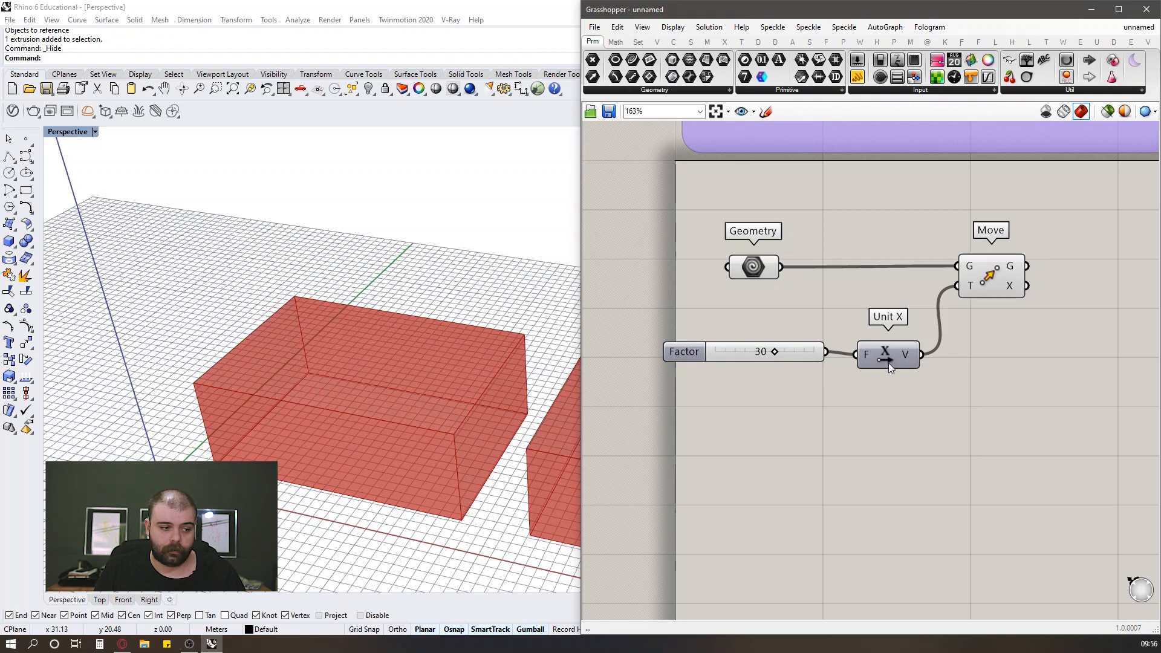
# Step: Select the Move and Geometry components in turn to identify their preview boxes, and examine both boxes in the Rhino viewport
pyautogui.moveTo(991, 287); pyautogui.dragTo(994, 288)
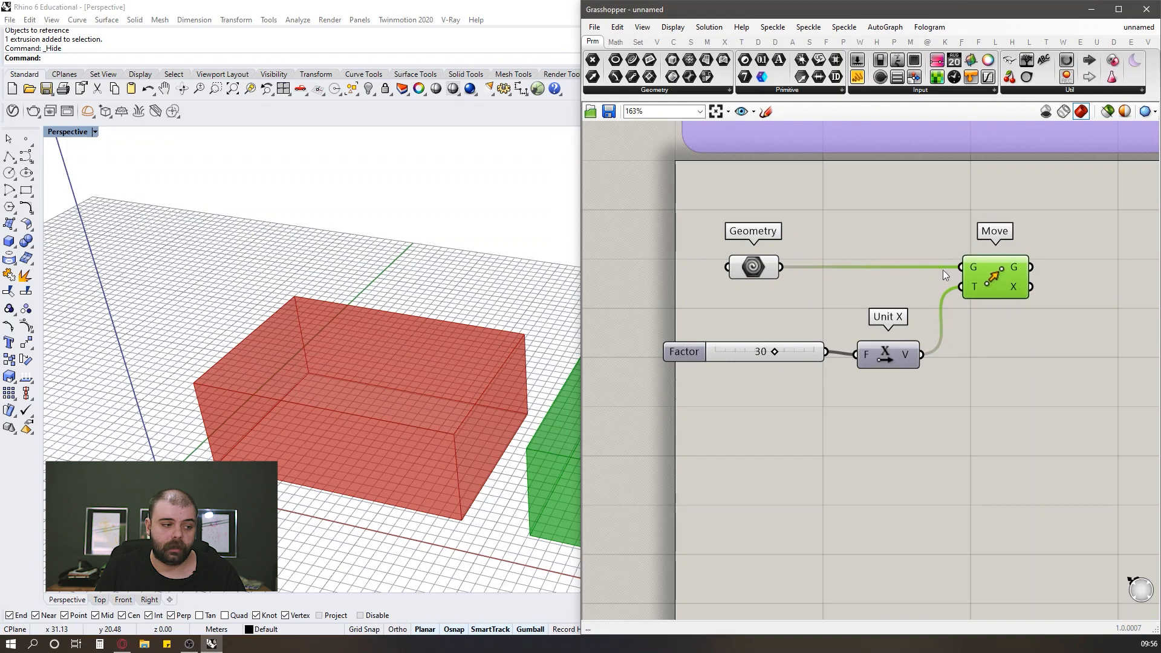
pyautogui.click(858, 284)
pyautogui.moveTo(754, 270); pyautogui.dragTo(757, 270)
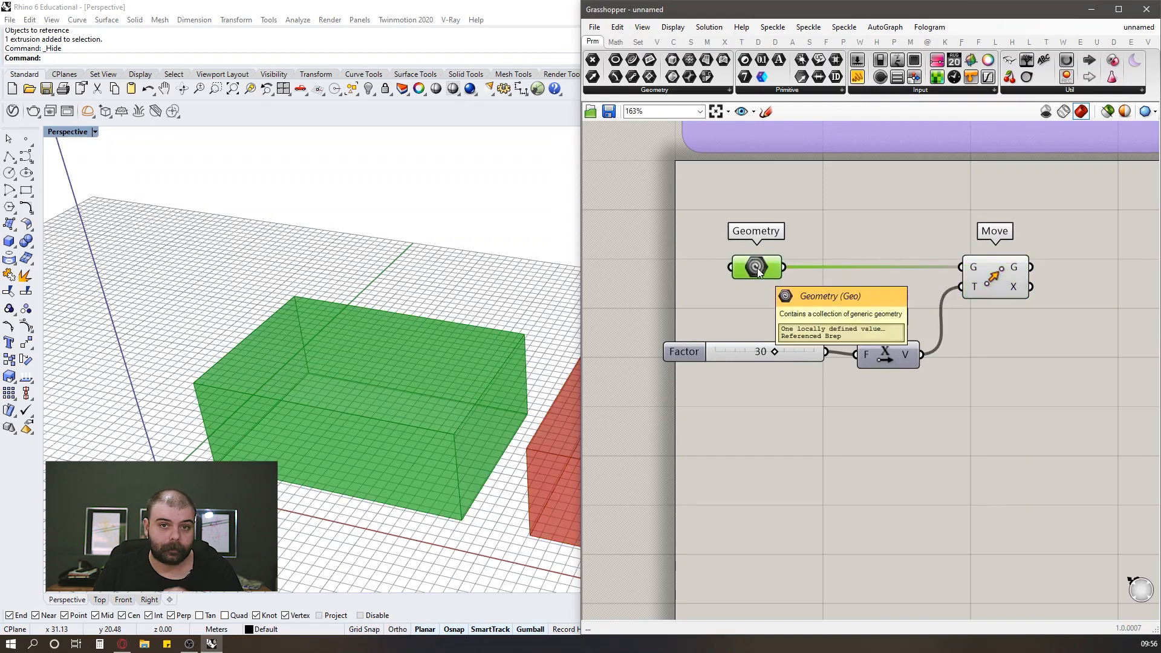
pyautogui.scroll(-5, 559, 332)
pyautogui.scroll(-4, 260, 326)
pyautogui.scroll(8, 389, 319)
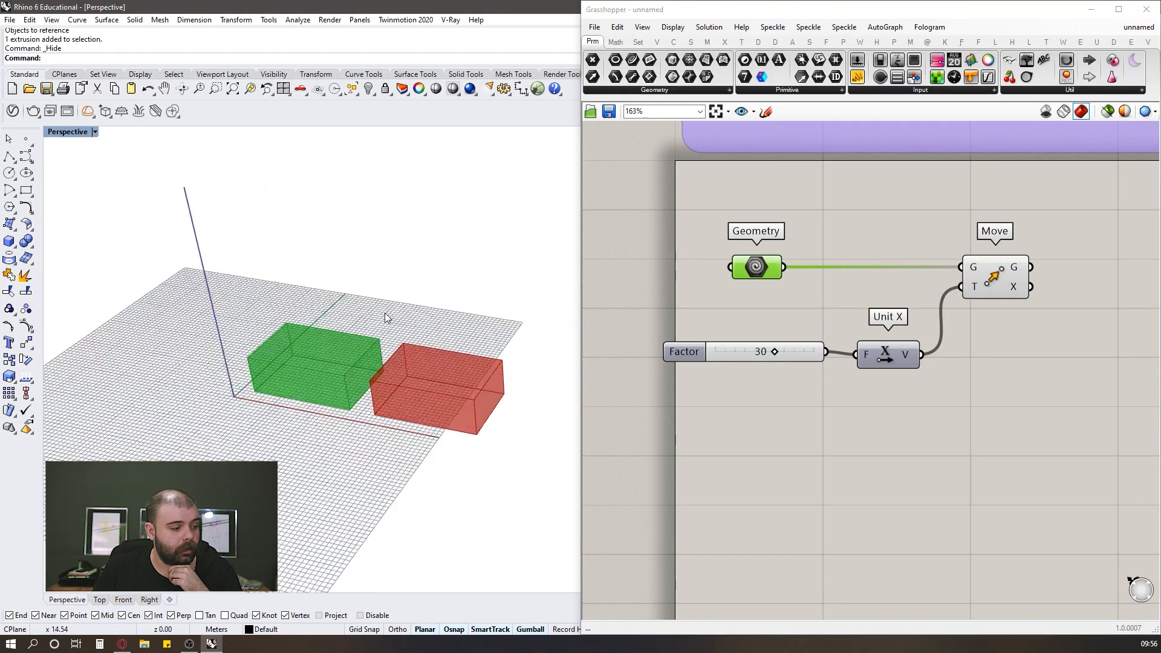
pyautogui.click(668, 274)
pyautogui.scroll(-4, 431, 318)
pyautogui.moveTo(435, 318)
pyautogui.mouseDown(button='right')
pyautogui.moveTo(417, 274)
pyautogui.moveTo(423, 319)
pyautogui.moveTo(449, 332)
pyautogui.mouseUp(button='right')
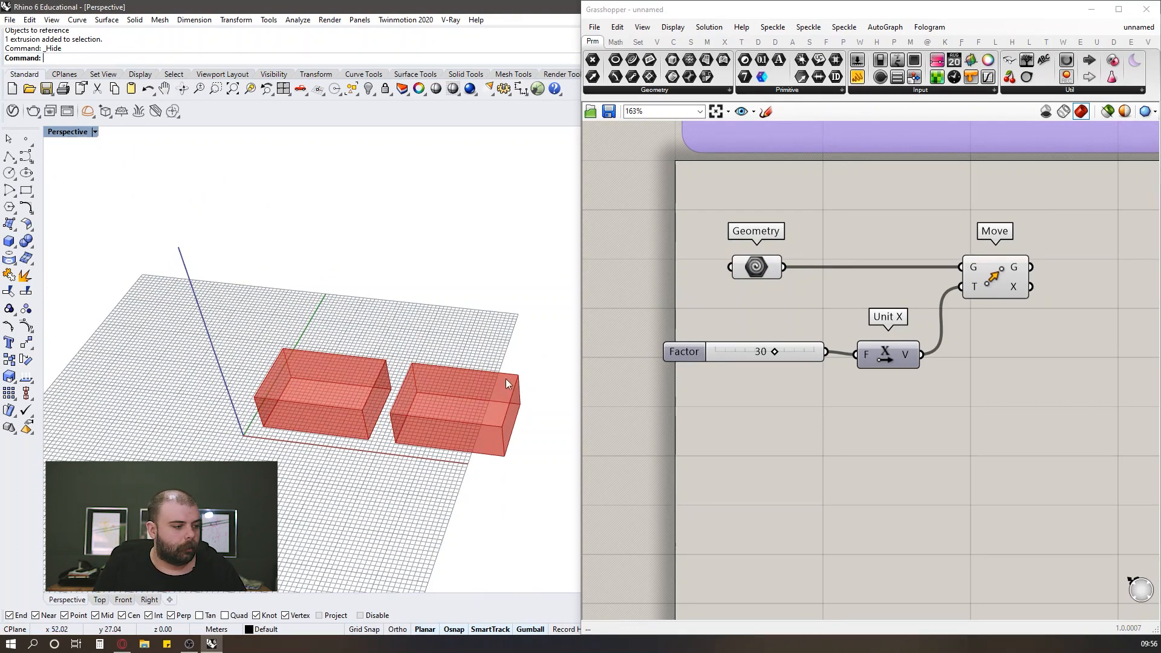
pyautogui.moveTo(539, 369); pyautogui.dragTo(500, 365, button='right')
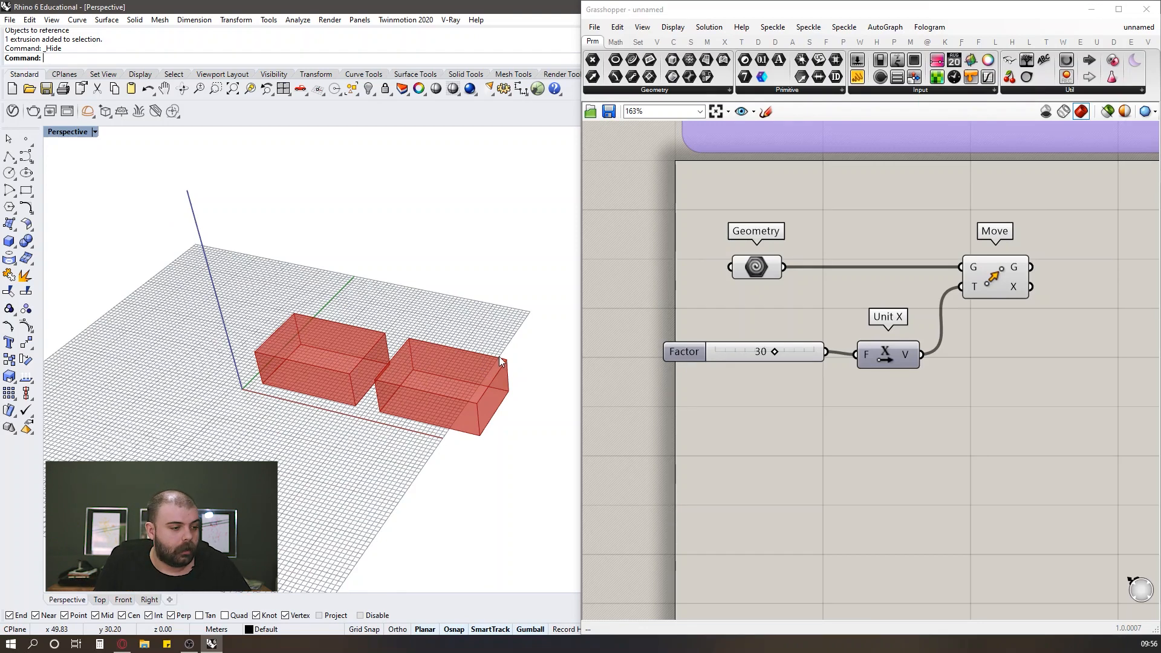
# Step: Close the Grasshopper window to view the Rhino scene without previews, and reopen Grasshopper to inspect both preview boxes again
pyautogui.click(1147, 9)
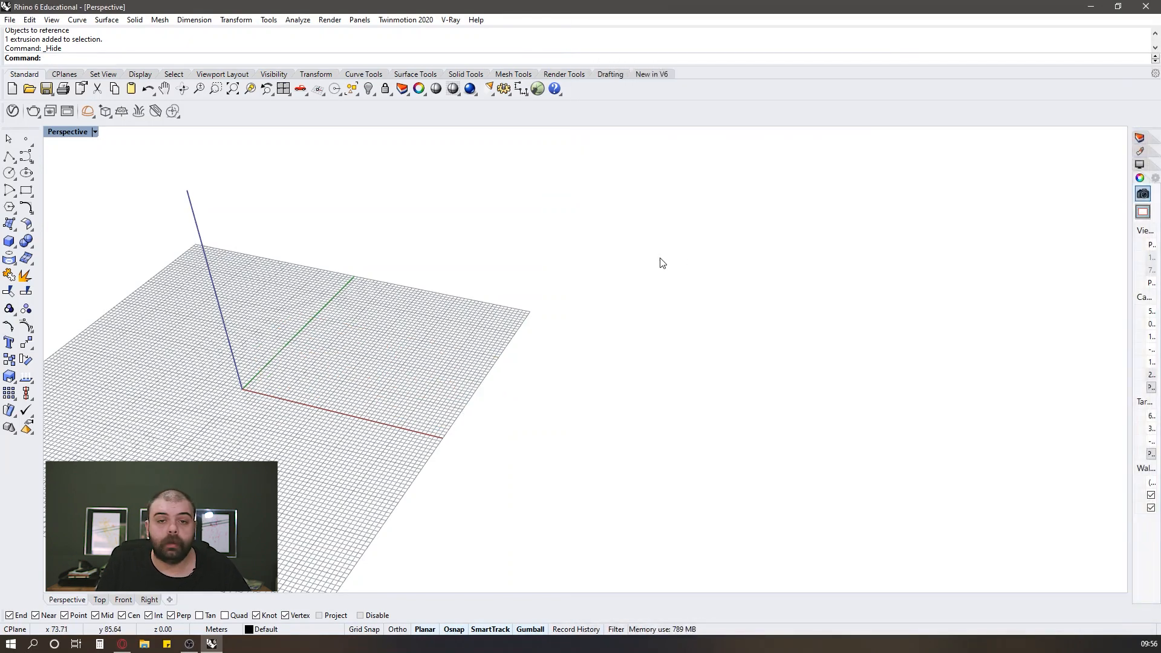
pyautogui.click(543, 90)
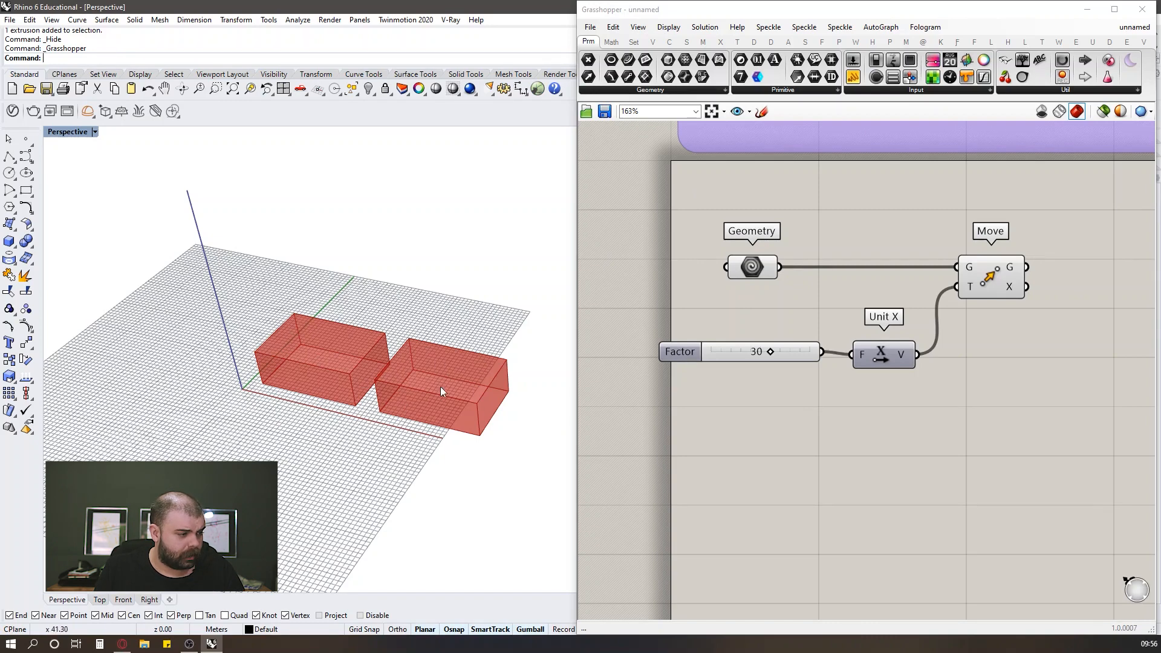
pyautogui.moveTo(440, 387); pyautogui.dragTo(401, 342, button='right')
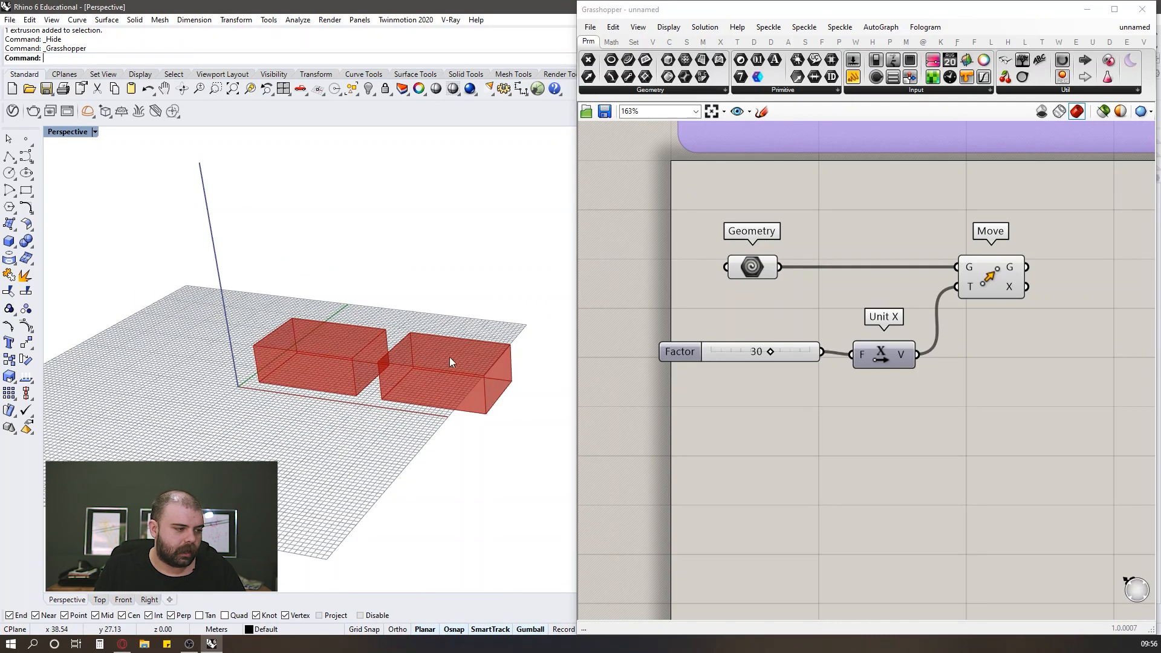
pyautogui.moveTo(482, 421); pyautogui.dragTo(385, 360, button='right')
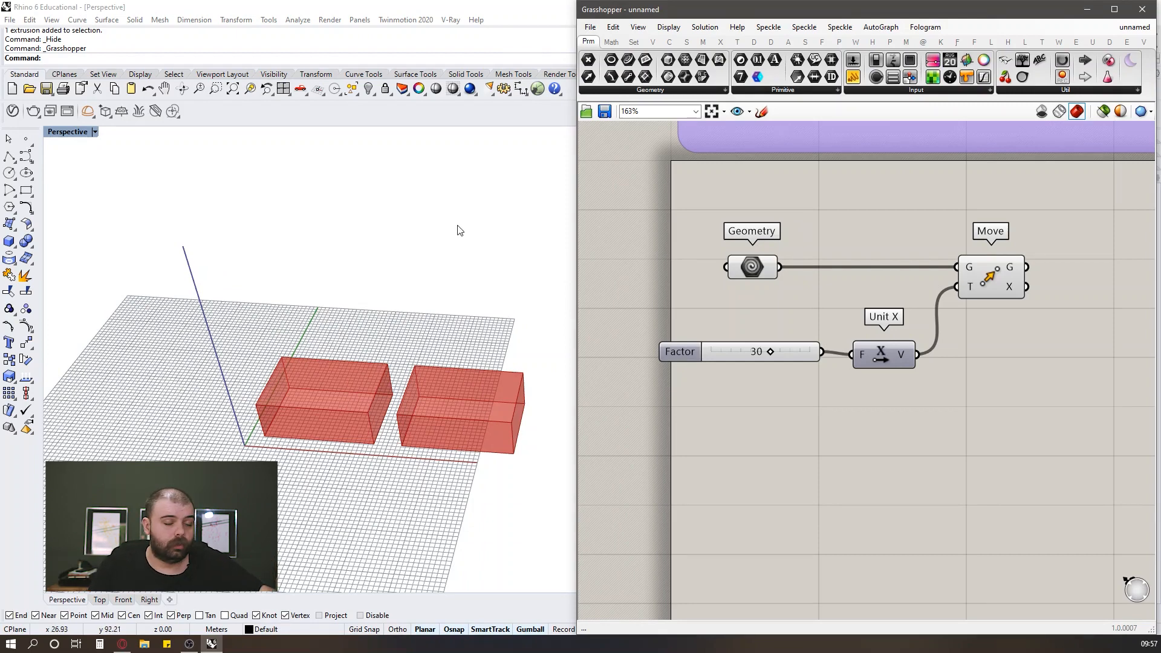
# Step: Unhide the original box in Rhino, and select and deselect it to test that it is selectable geometry
pyautogui.click(371, 92)
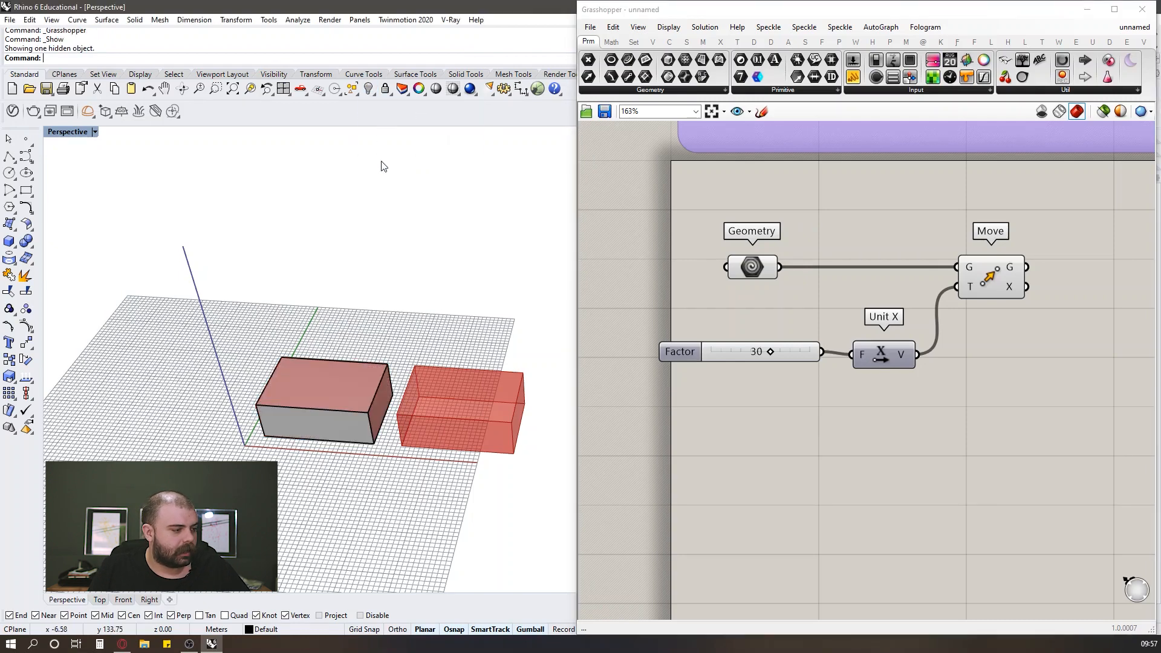
pyautogui.click(350, 387)
pyautogui.click(360, 346)
pyautogui.click(364, 373)
pyautogui.click(373, 326)
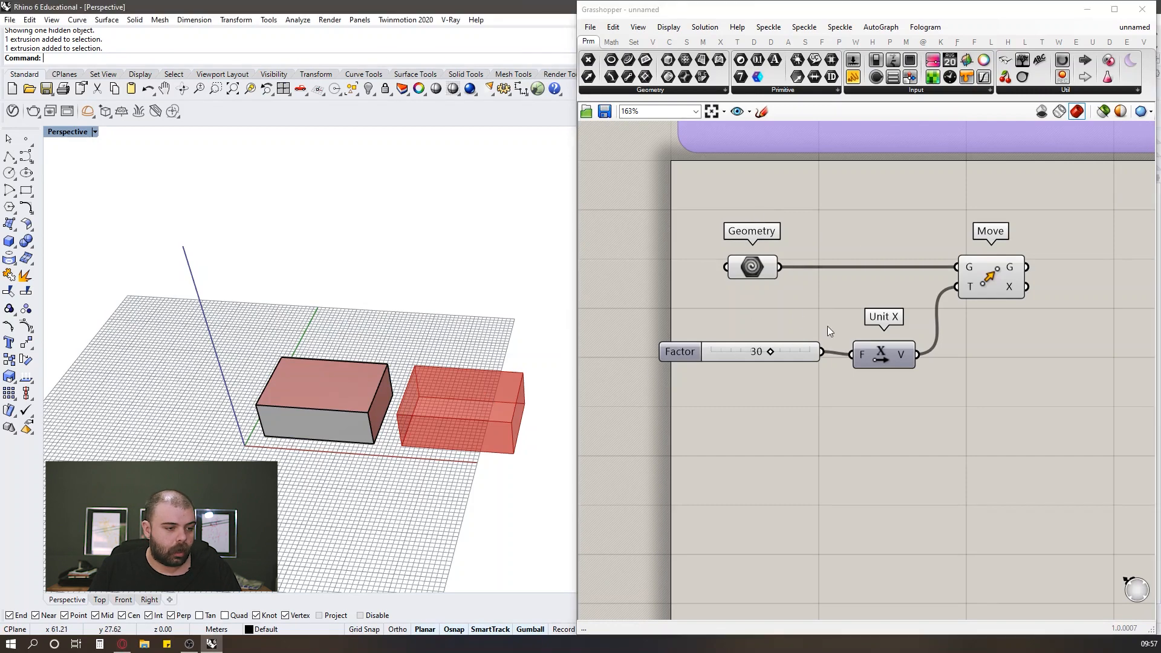
# Step: Highlight the Move component's preview box and bake it into Rhino with the default attributes
pyautogui.click(998, 278)
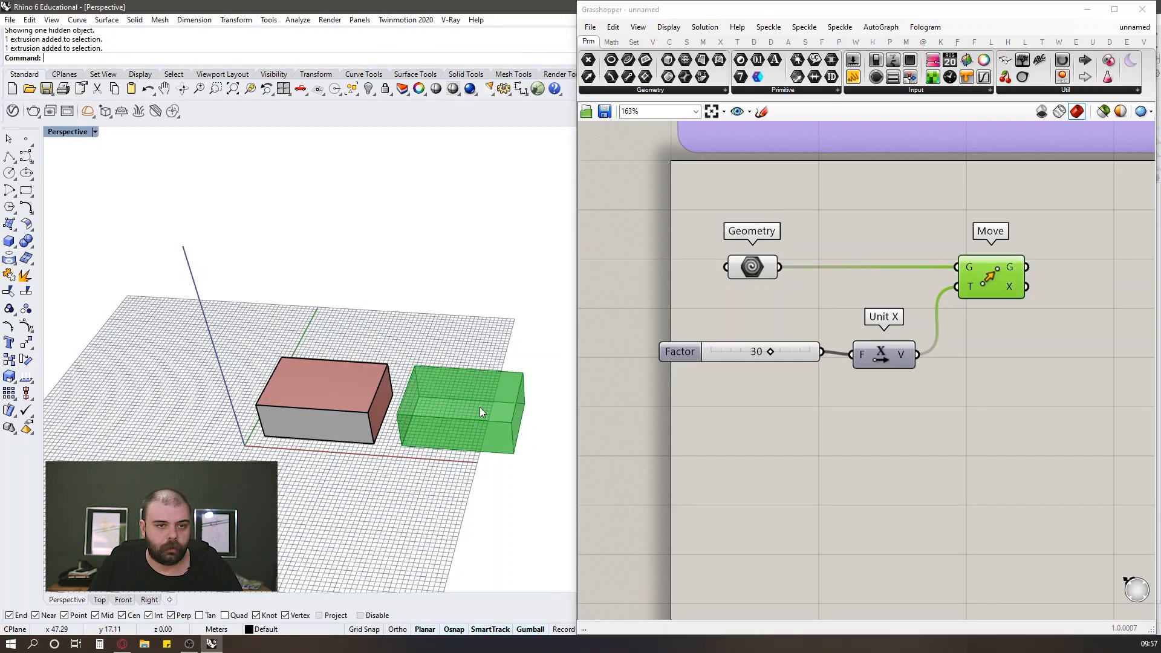
pyautogui.click(674, 241)
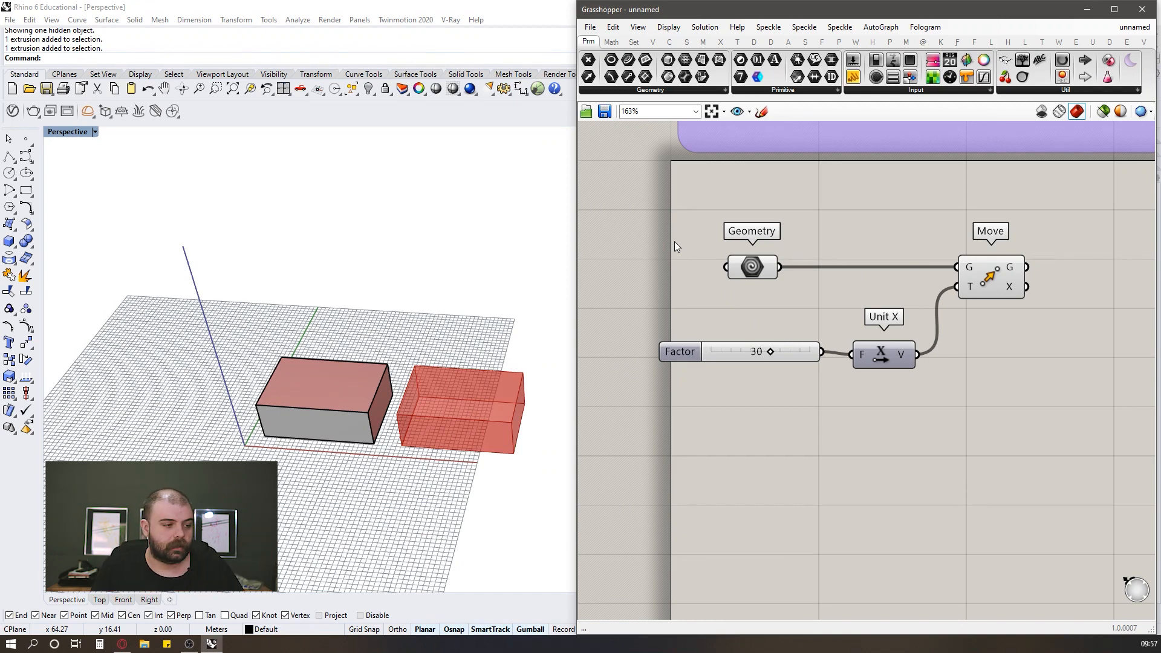
pyautogui.click(989, 277)
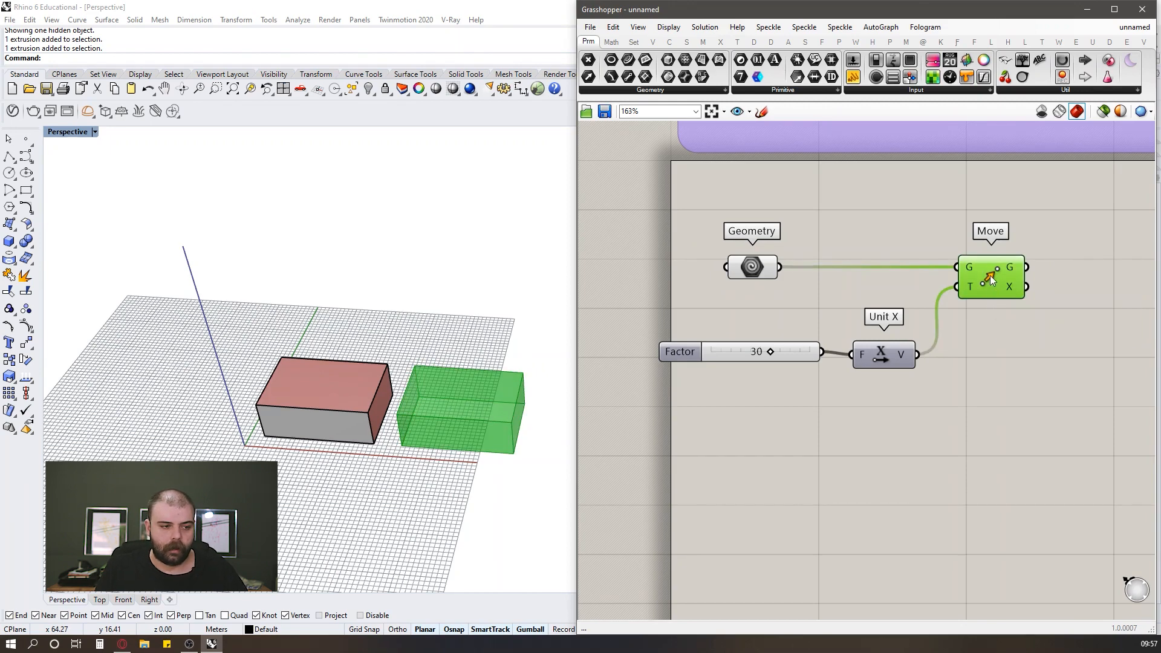
pyautogui.rightClick(989, 274)
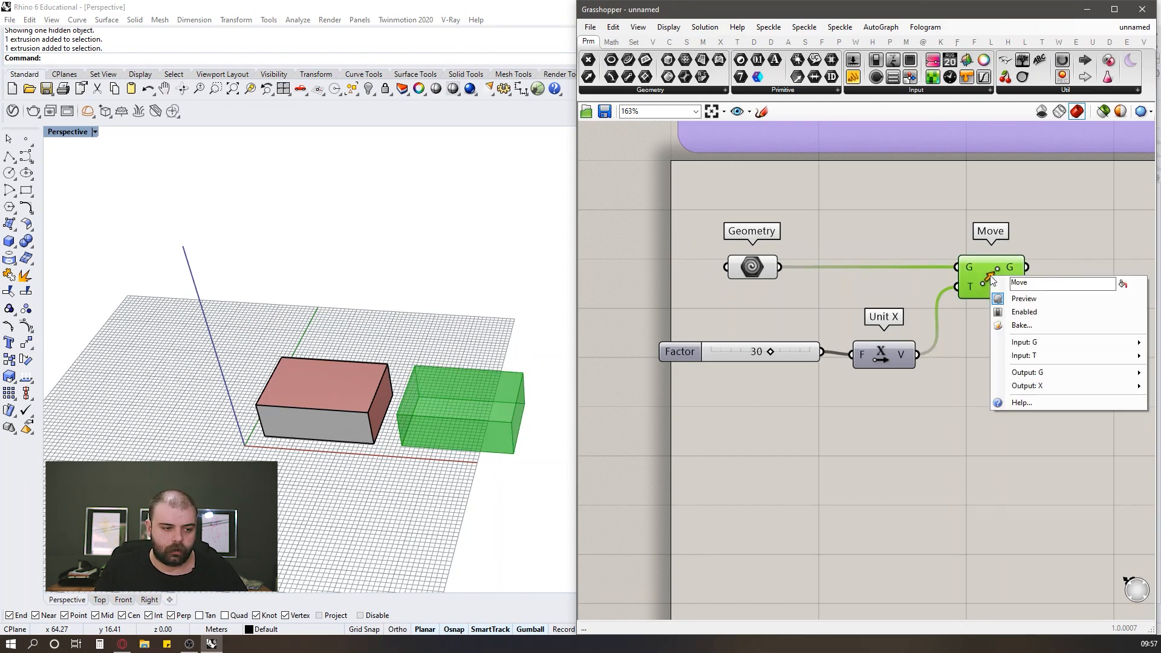
pyautogui.click(1019, 327)
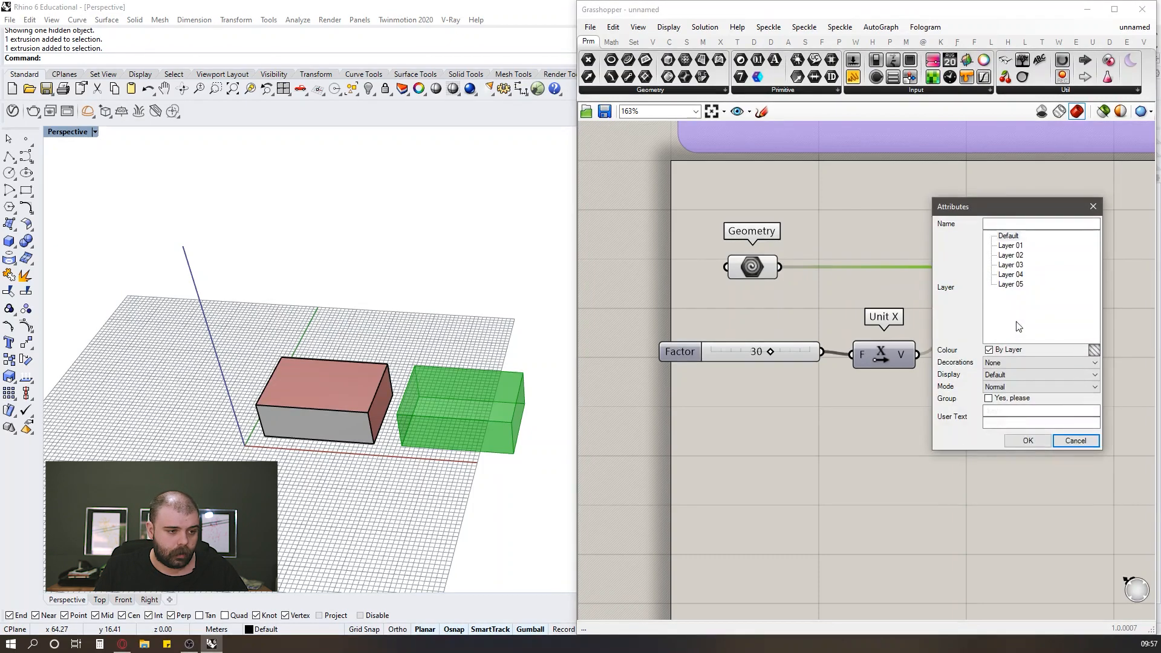
pyautogui.moveTo(1016, 207); pyautogui.dragTo(912, 167)
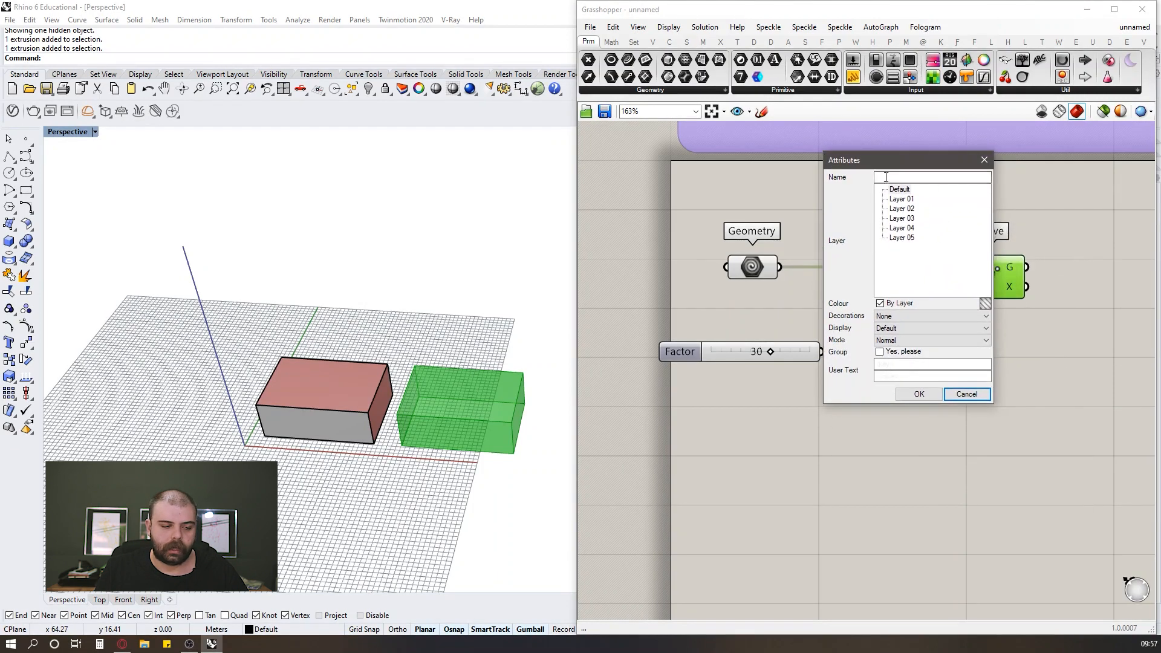
pyautogui.click(924, 390)
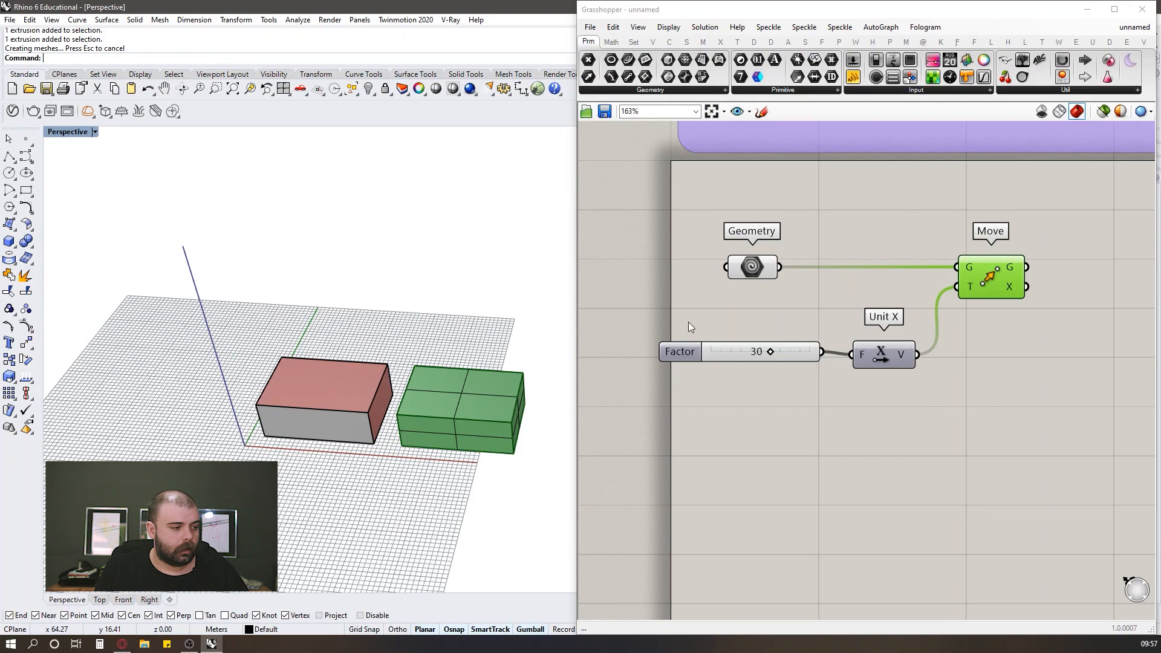
# Step: Close the Grasshopper window, and inspect the baked box beside the original in Rhino by selecting and deselecting it
pyautogui.click(1146, 17)
pyautogui.moveTo(718, 324); pyautogui.dragTo(590, 347, button='right')
pyautogui.scroll(4, 364, 329)
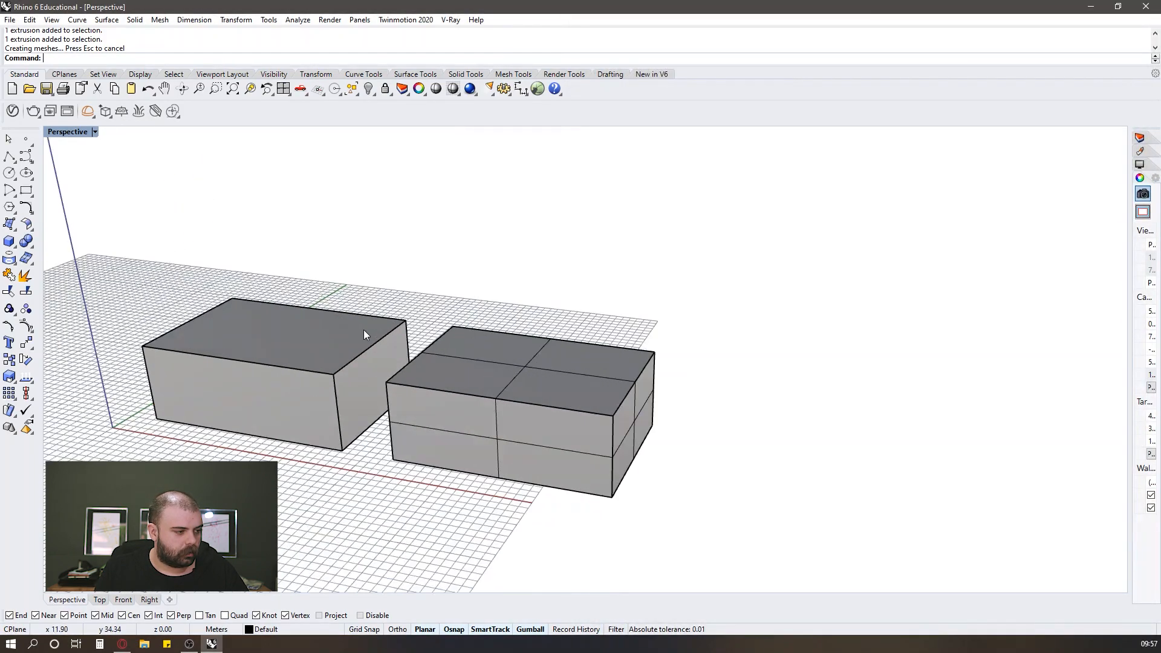
pyautogui.click(492, 391)
pyautogui.moveTo(443, 288); pyautogui.dragTo(579, 260, button='right')
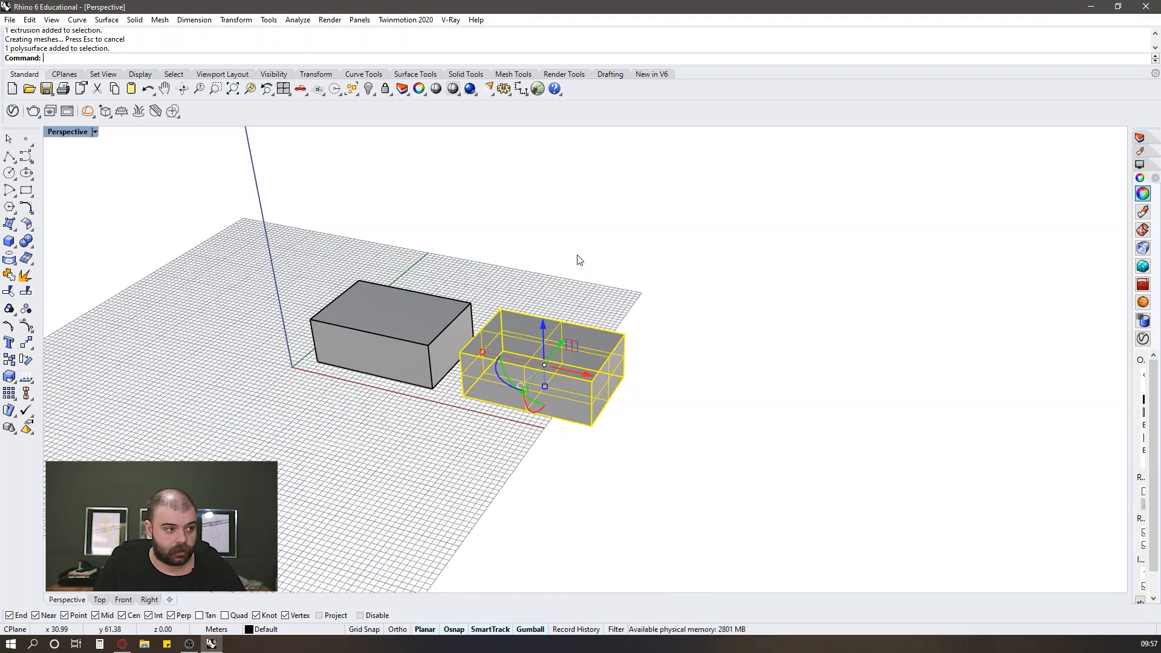
pyautogui.press('Escape')
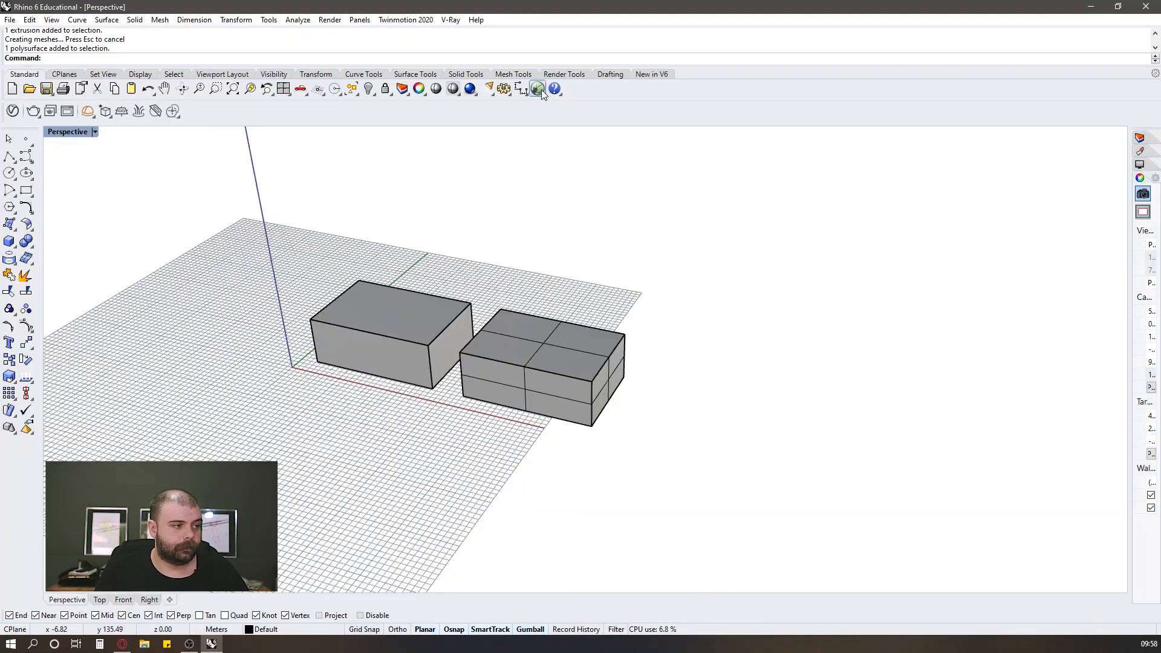